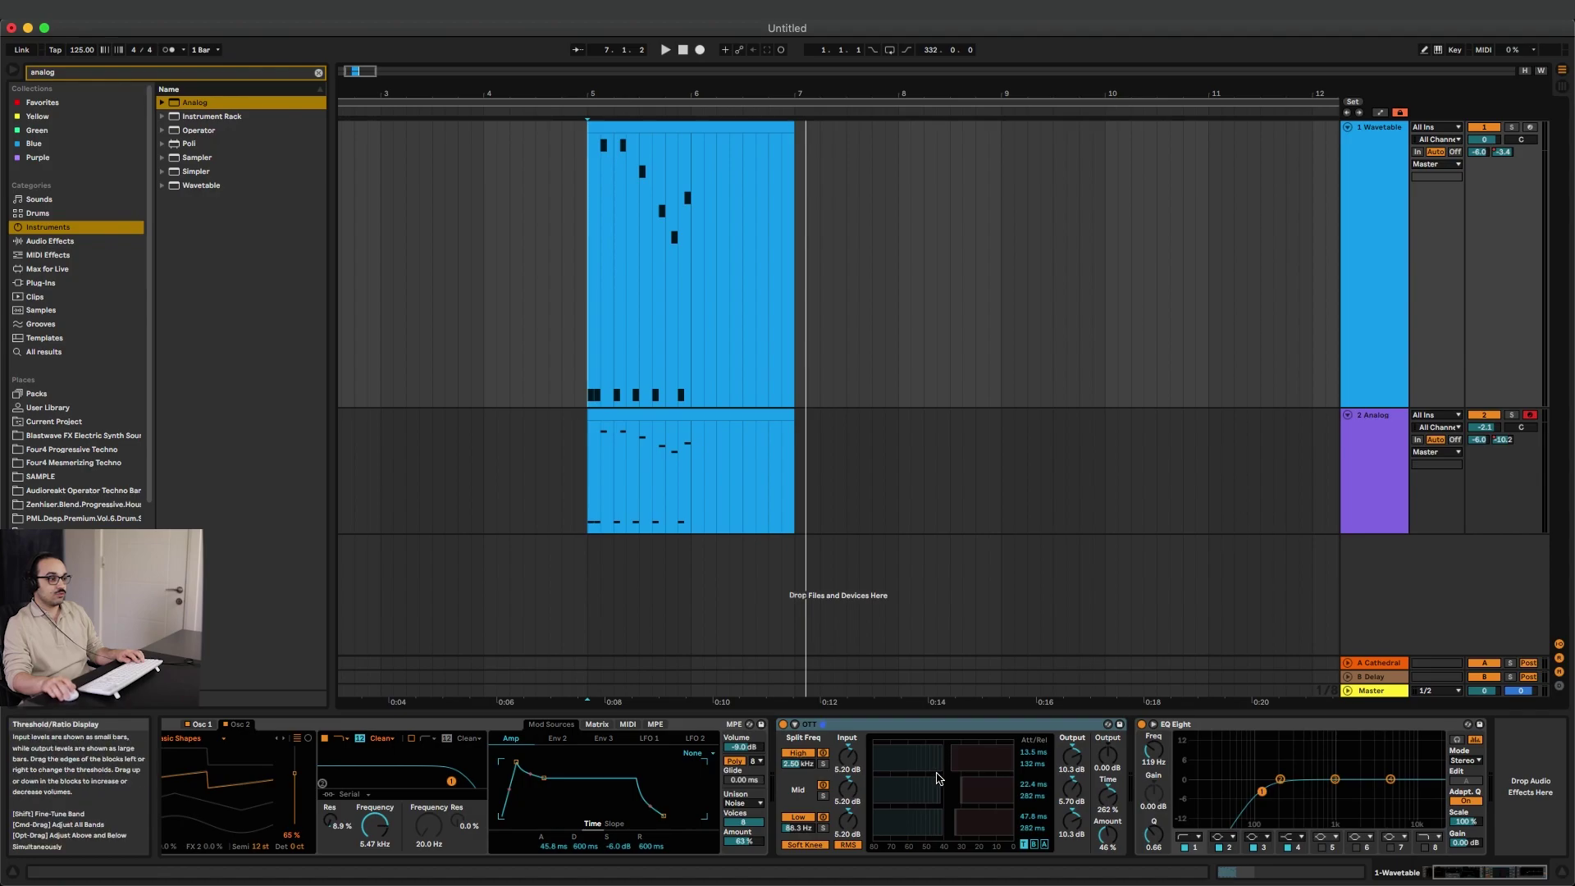
Solo the Wavetable track and play its clip on its own.
{"action": "left_click", "coordinate": [1357, 318]}
{"action": "left_click", "coordinate": [1375, 467]}
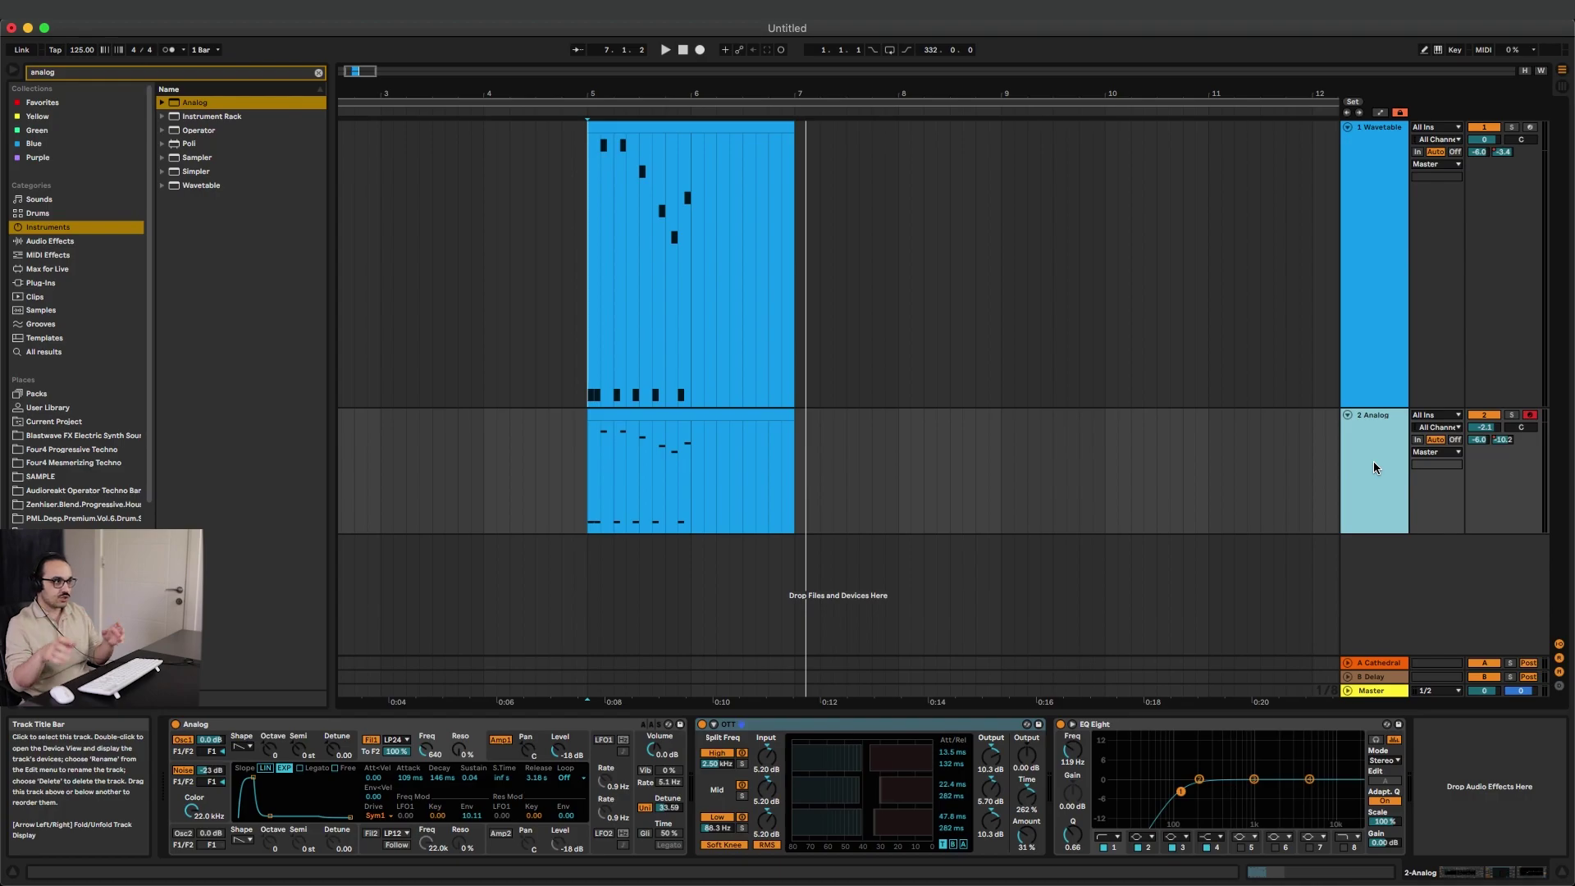
{"action": "left_click", "coordinate": [1357, 340]}
{"action": "key", "text": "s"}
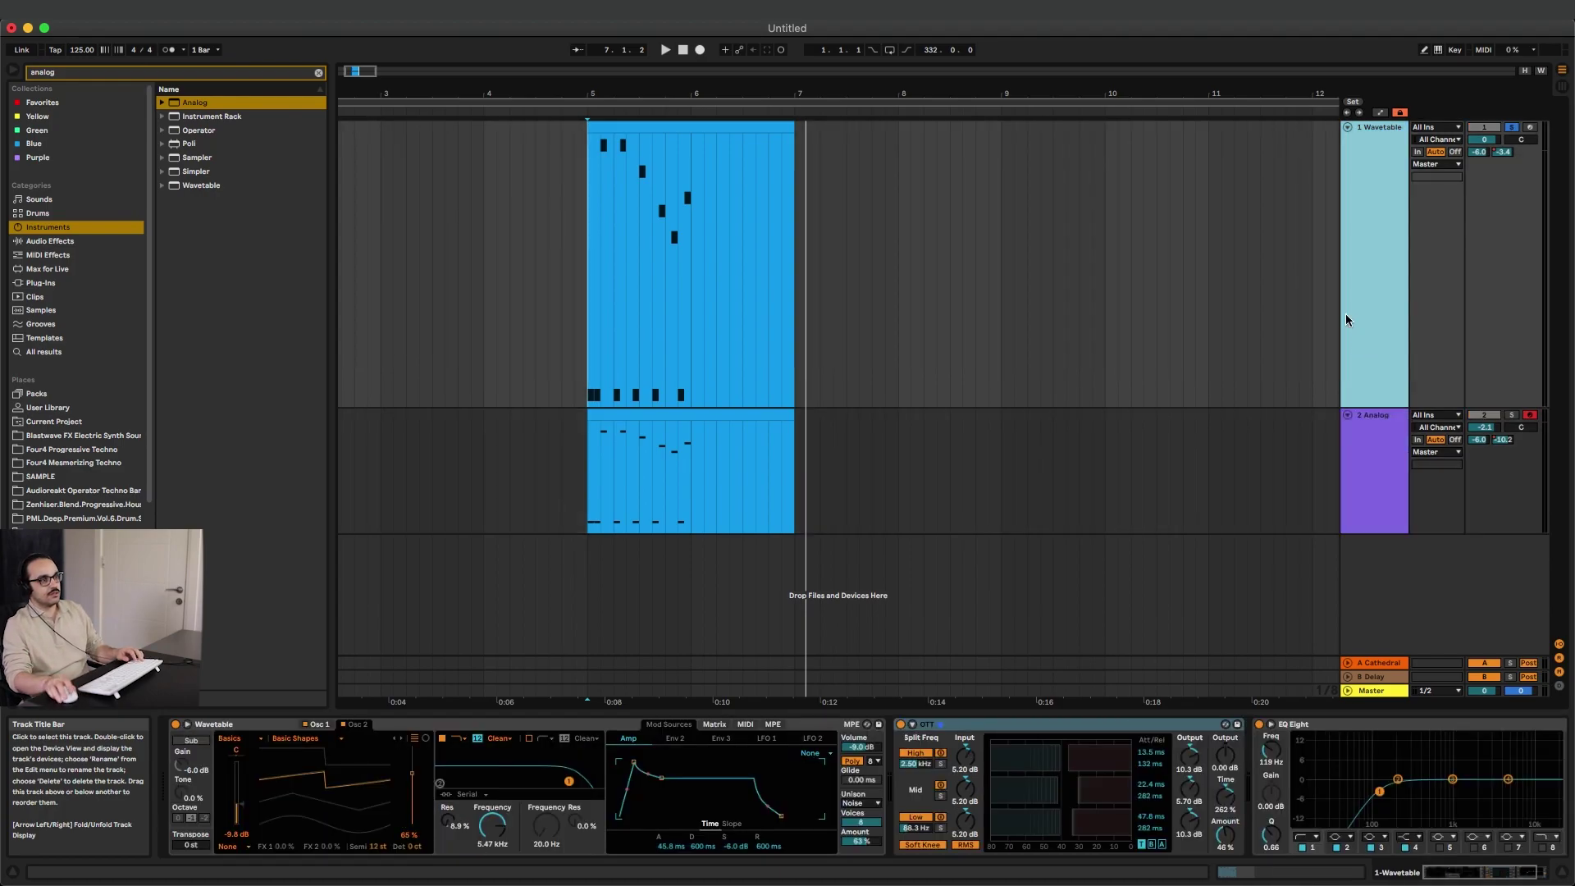
{"action": "key", "text": "space"}
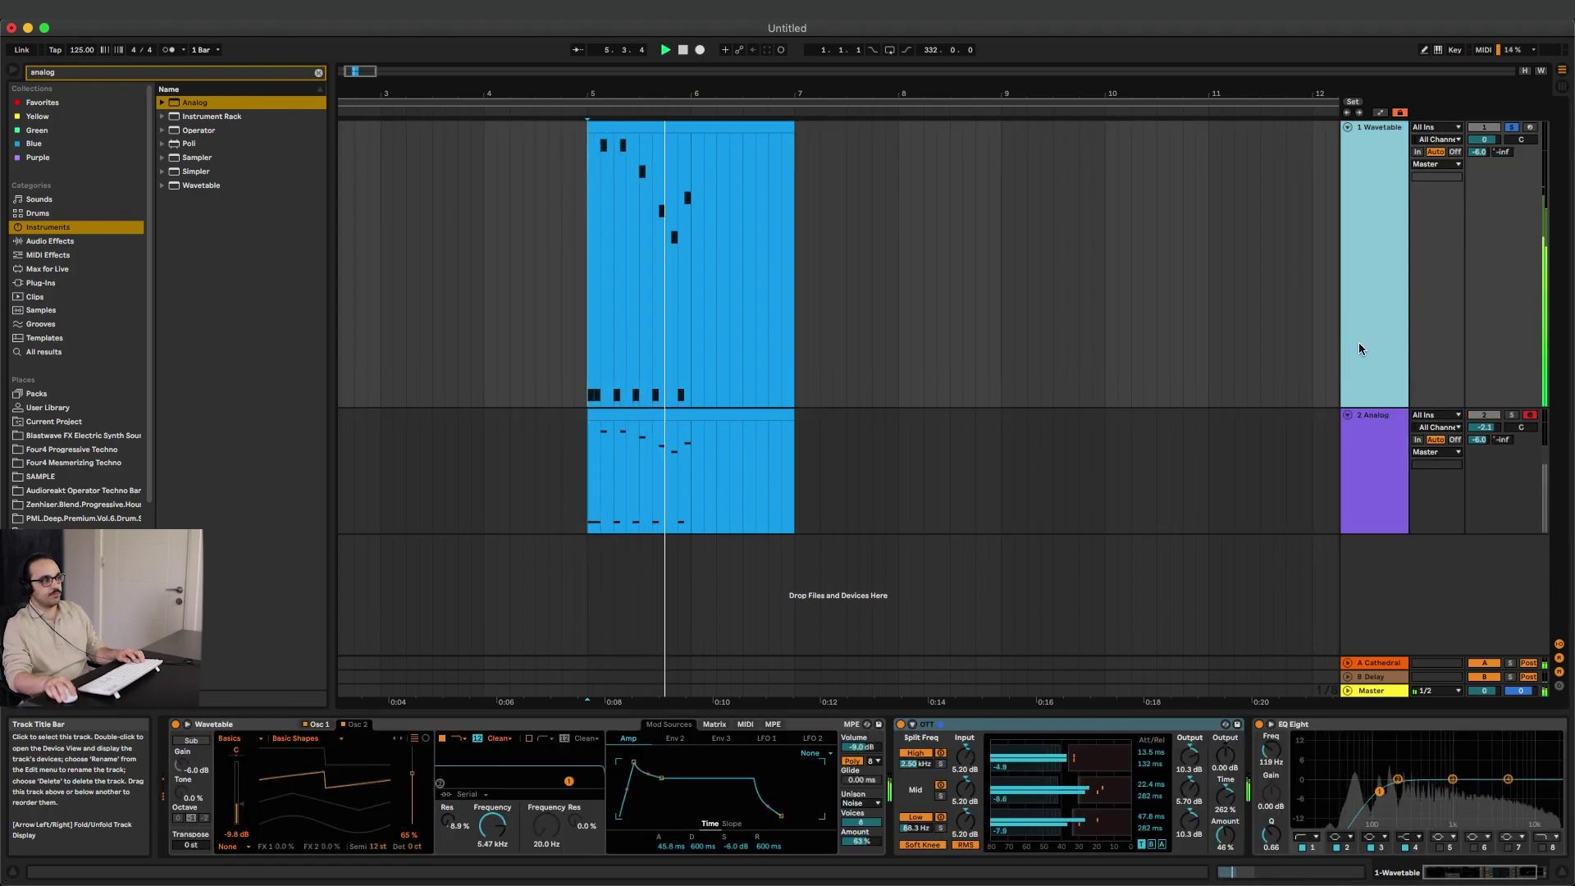
{"action": "key", "text": "space"}
Solo the Analog track and play its clip for comparison.
{"action": "left_click", "coordinate": [1510, 415]}
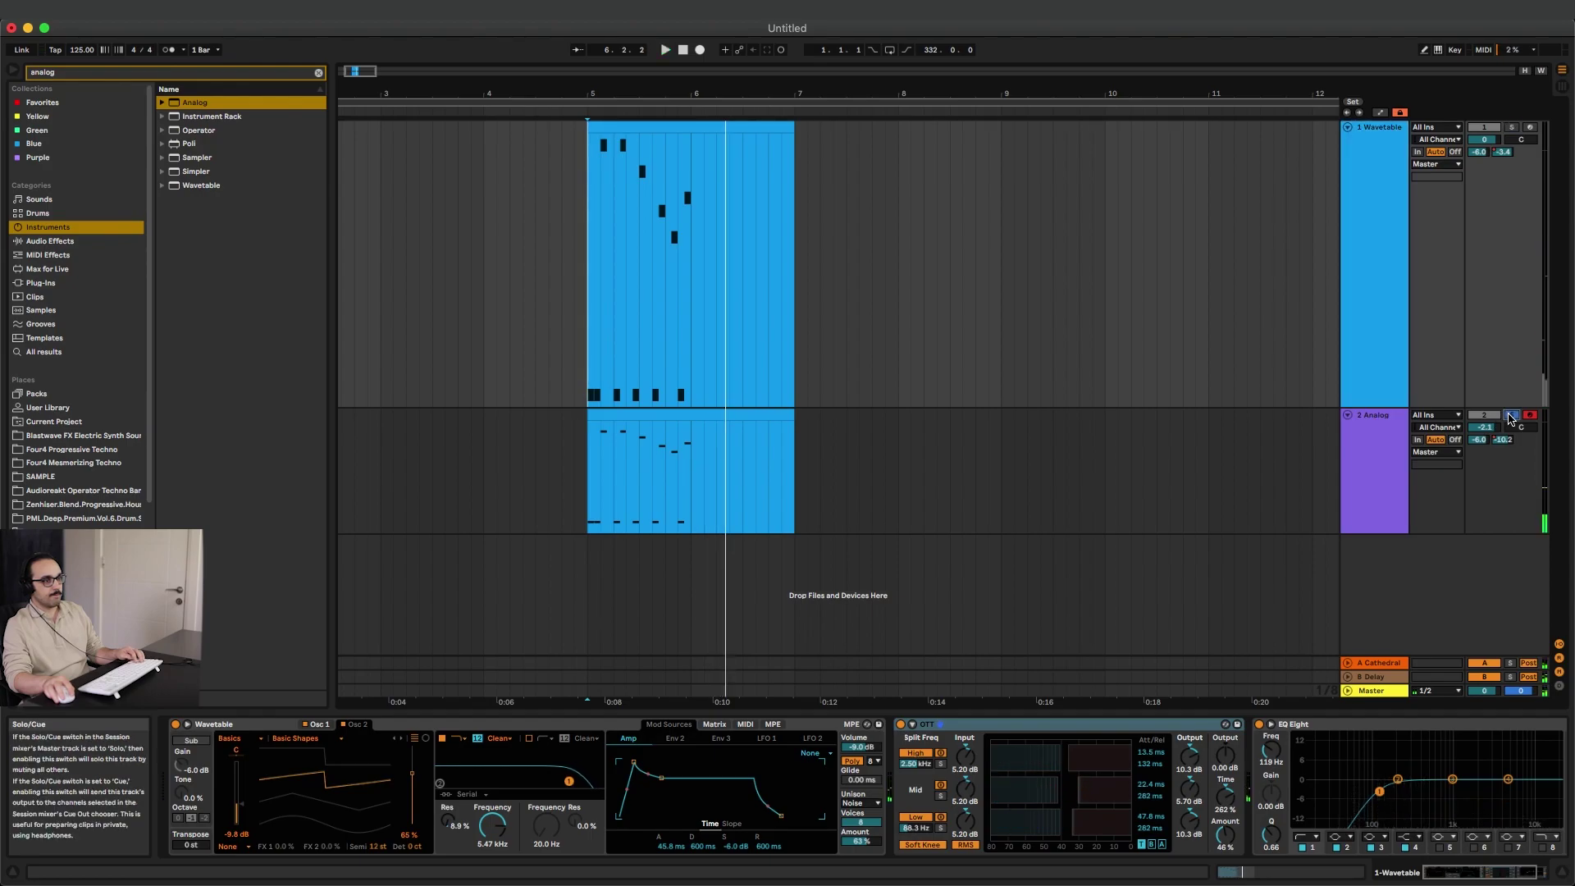
{"action": "key", "text": "space"}
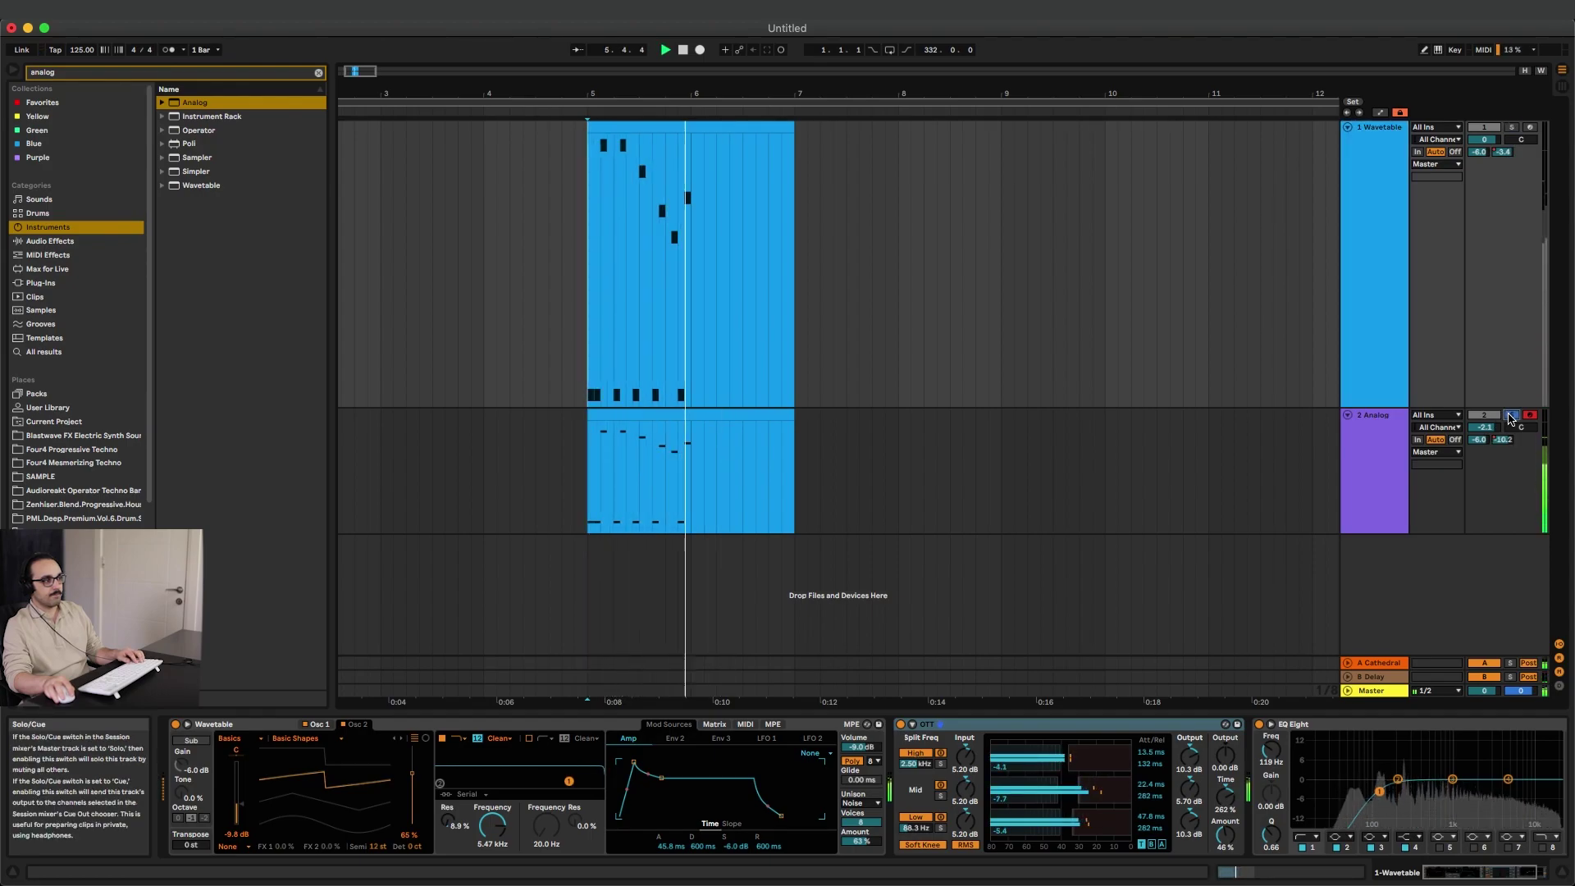
{"action": "key", "text": "space"}
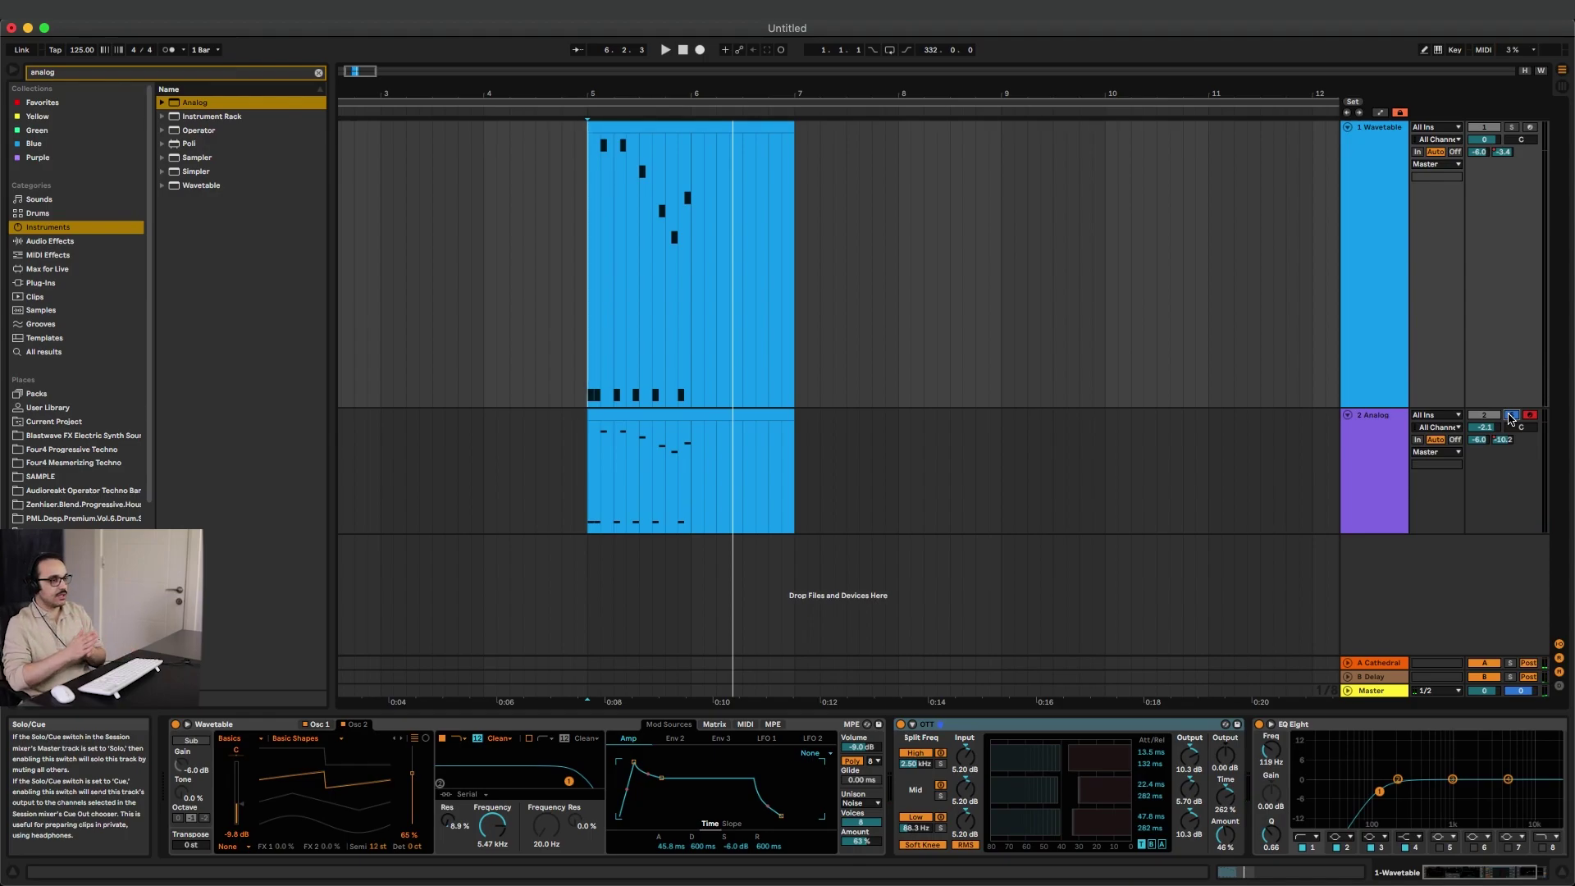
Remove OTT and EQ Eight from the Analog track and swap its synth for the default Analog preset.
{"action": "left_click", "coordinate": [1355, 455]}
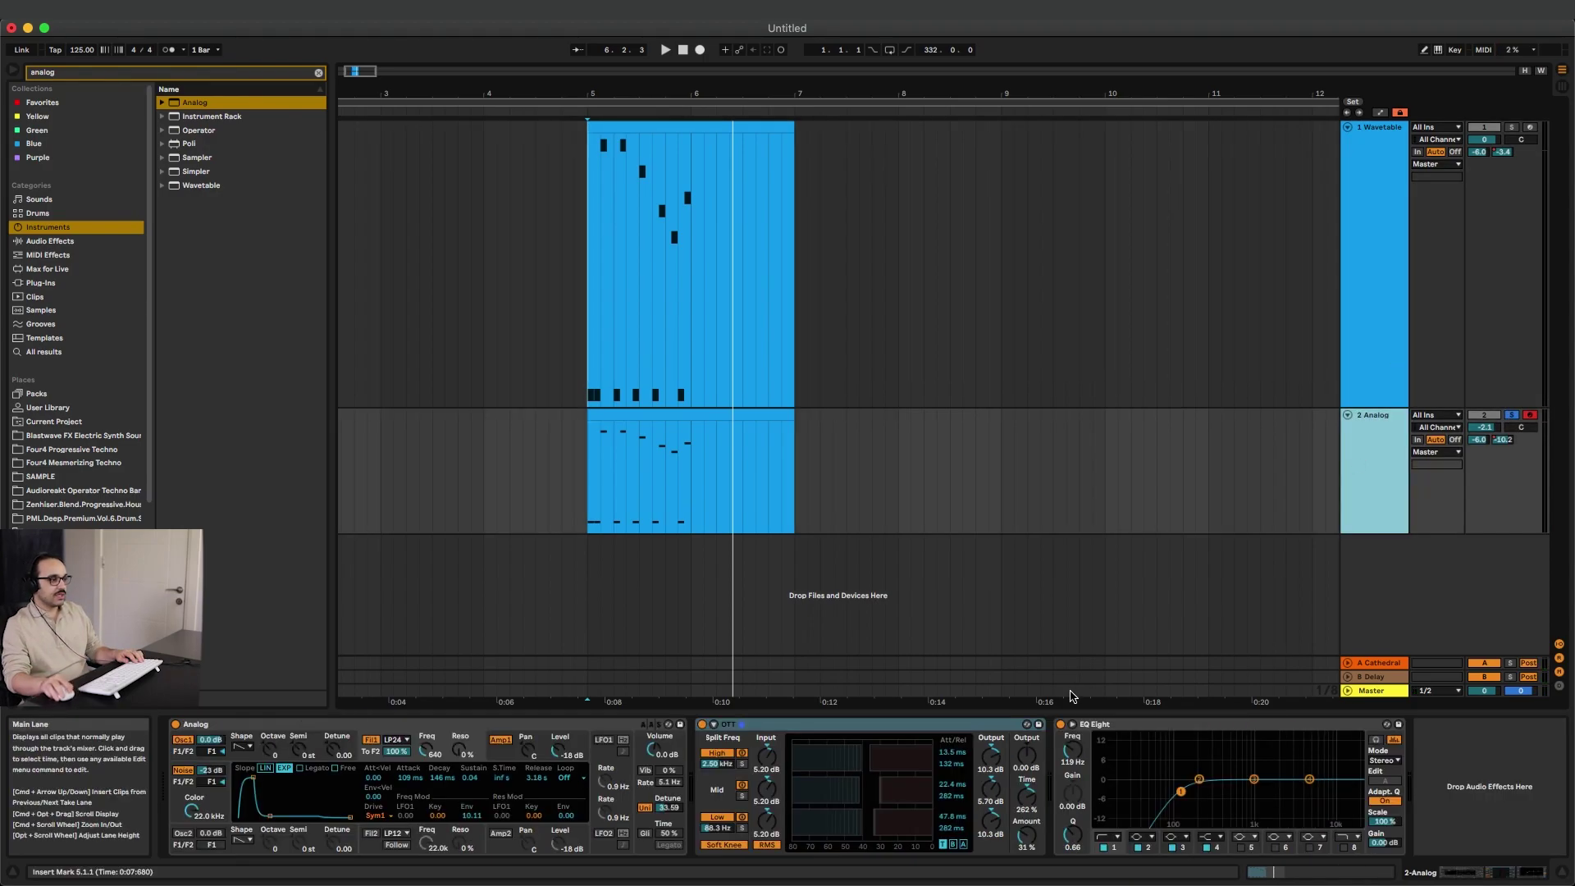
{"action": "left_click", "coordinate": [872, 725]}
{"action": "left_click", "coordinate": [1110, 728], "text": "shift"}
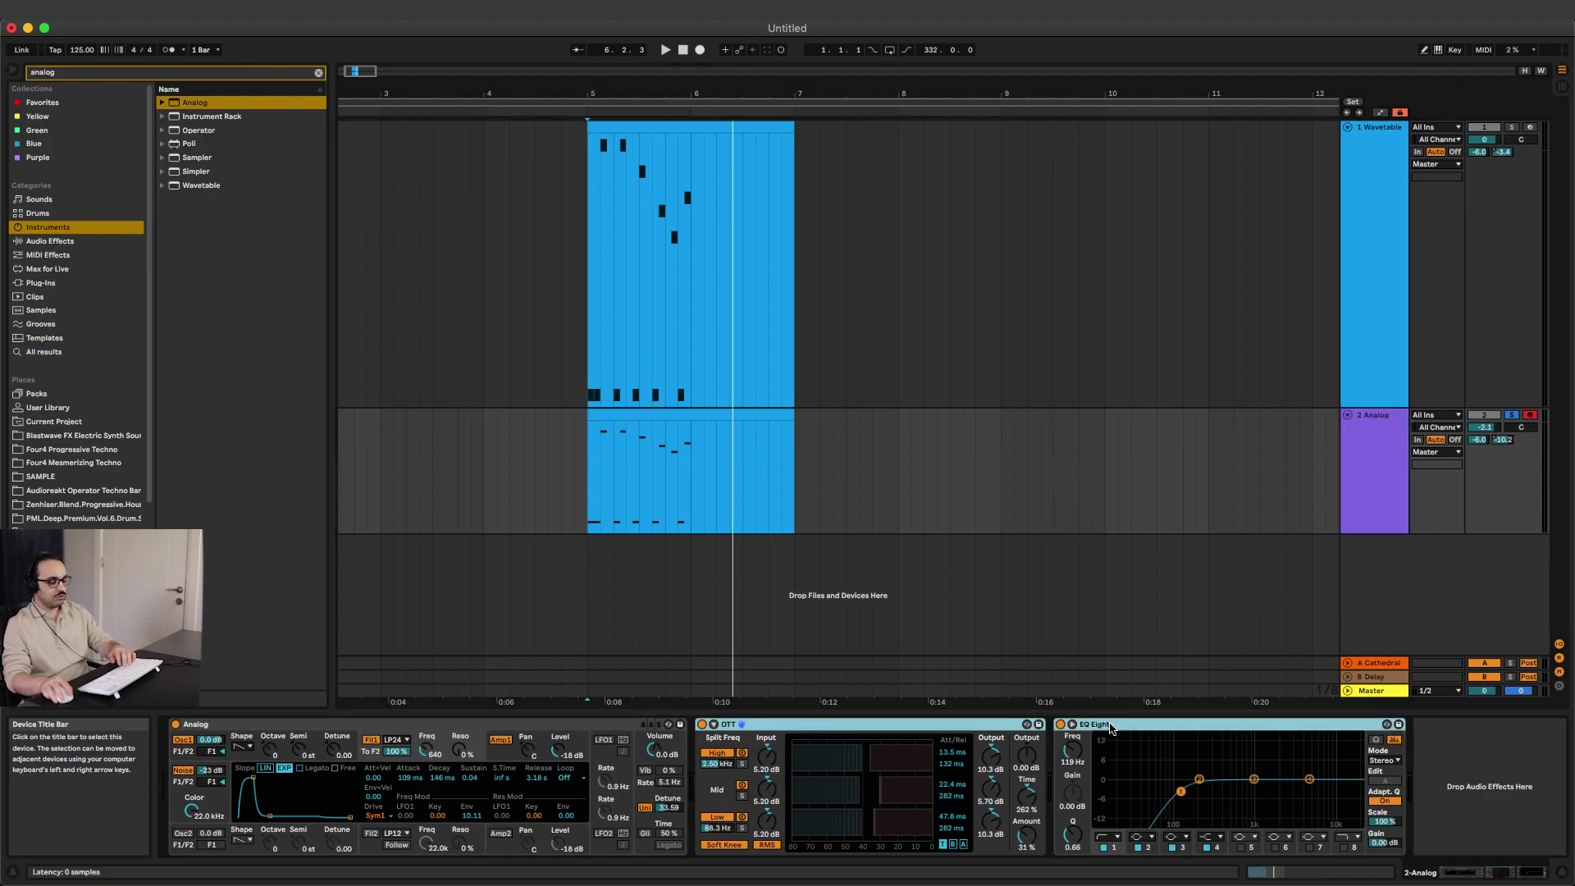
{"action": "key", "text": "Delete"}
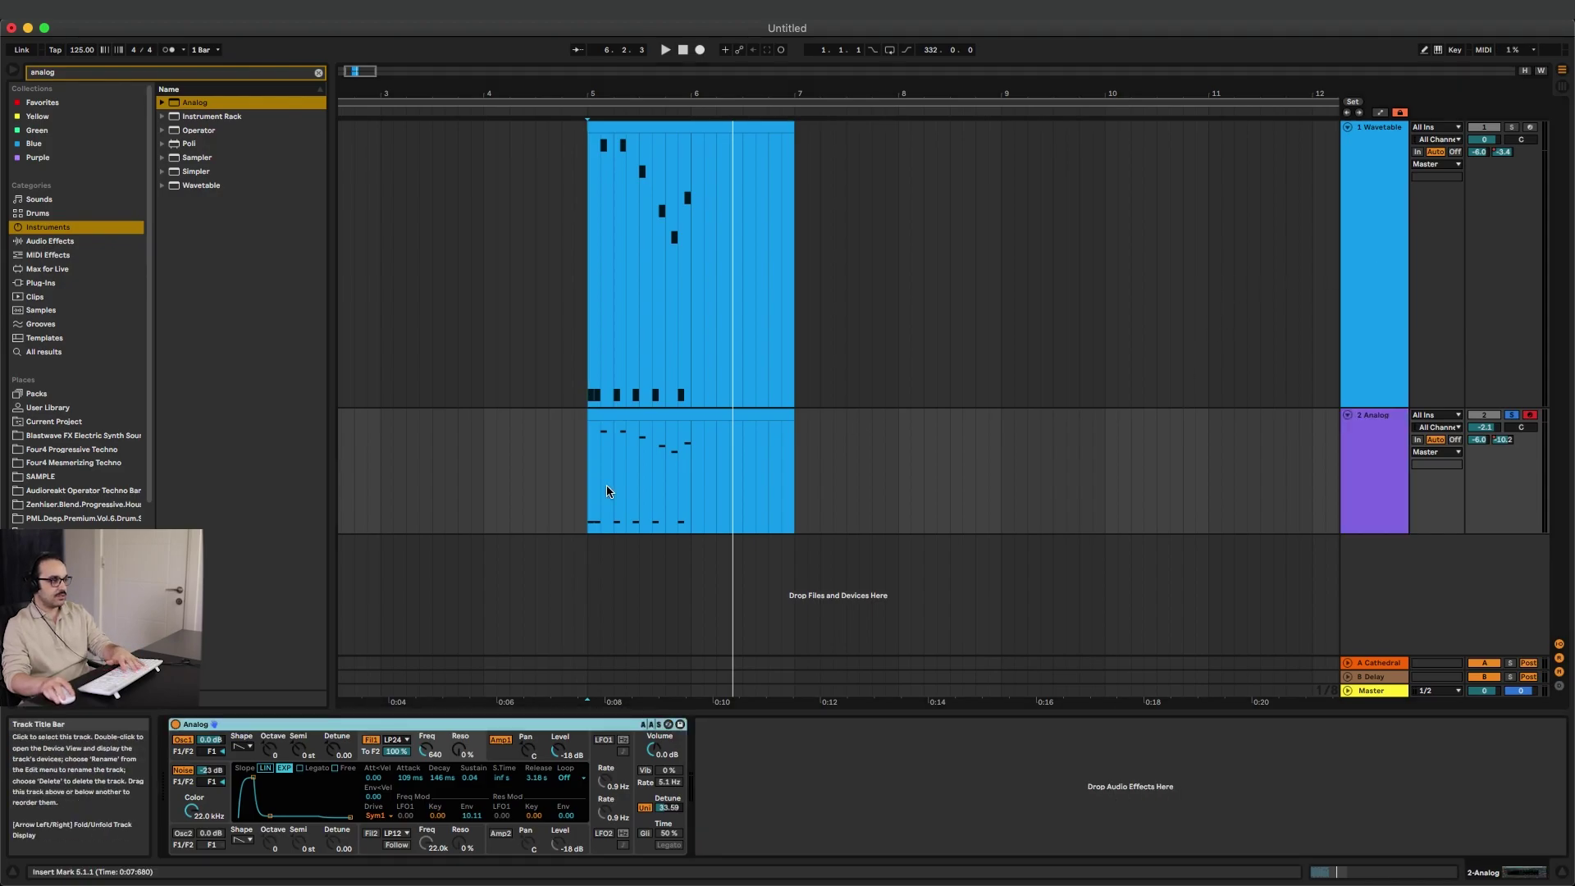
{"action": "key", "text": "q"}
{"action": "double_click", "coordinate": [194, 117]}
Delete OTT and EQ Eight from the Wavetable track and reload its synth with the default Wavetable preset.
{"action": "left_click", "coordinate": [1407, 155]}
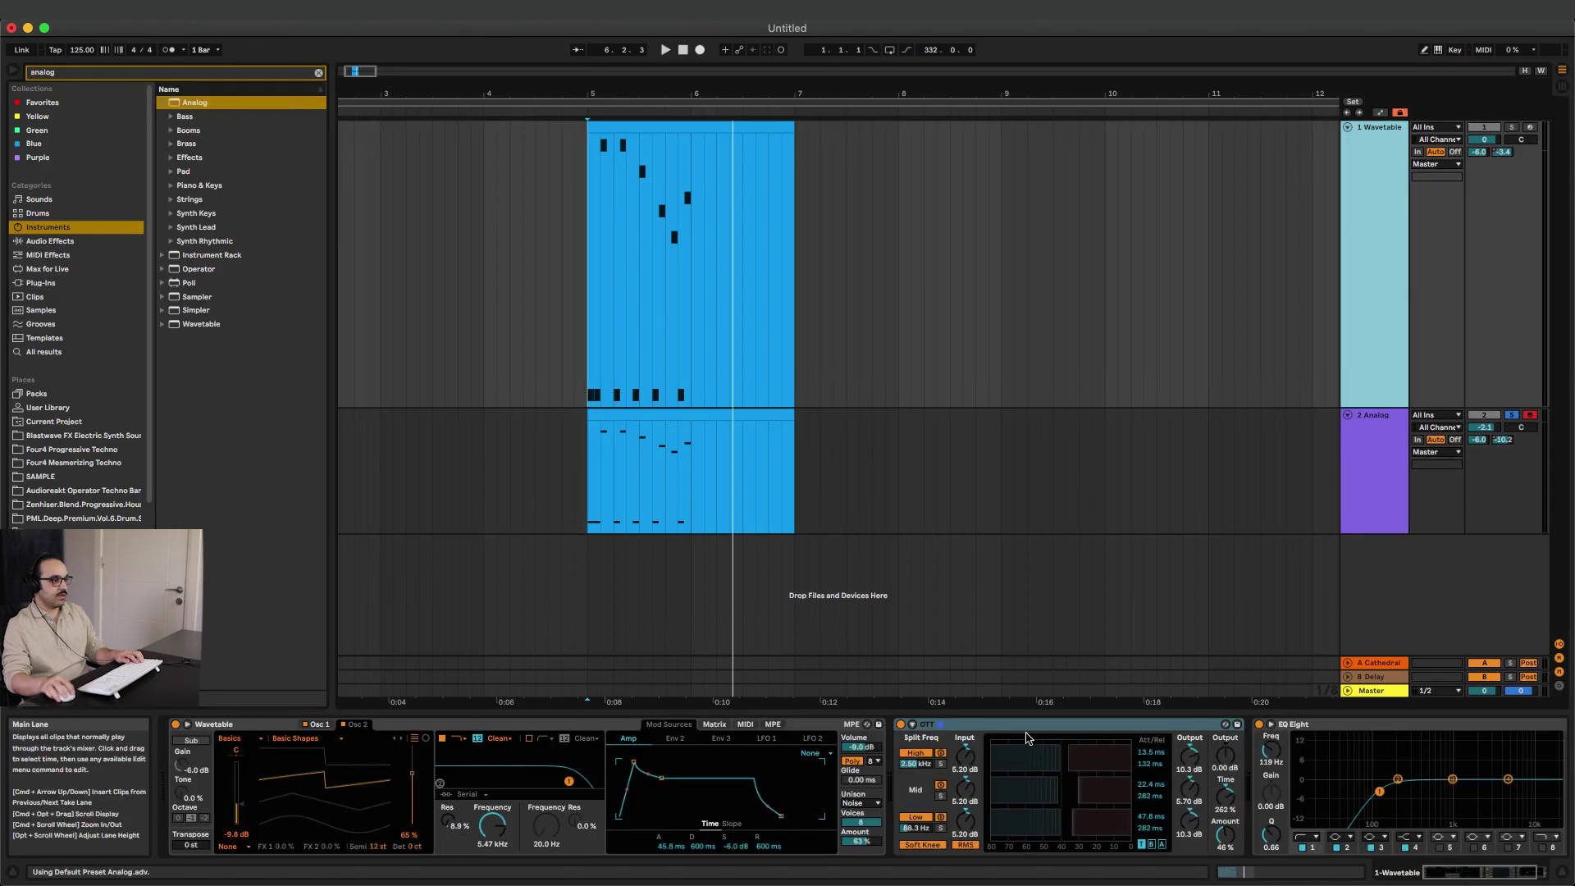
{"action": "left_click", "coordinate": [1265, 728]}
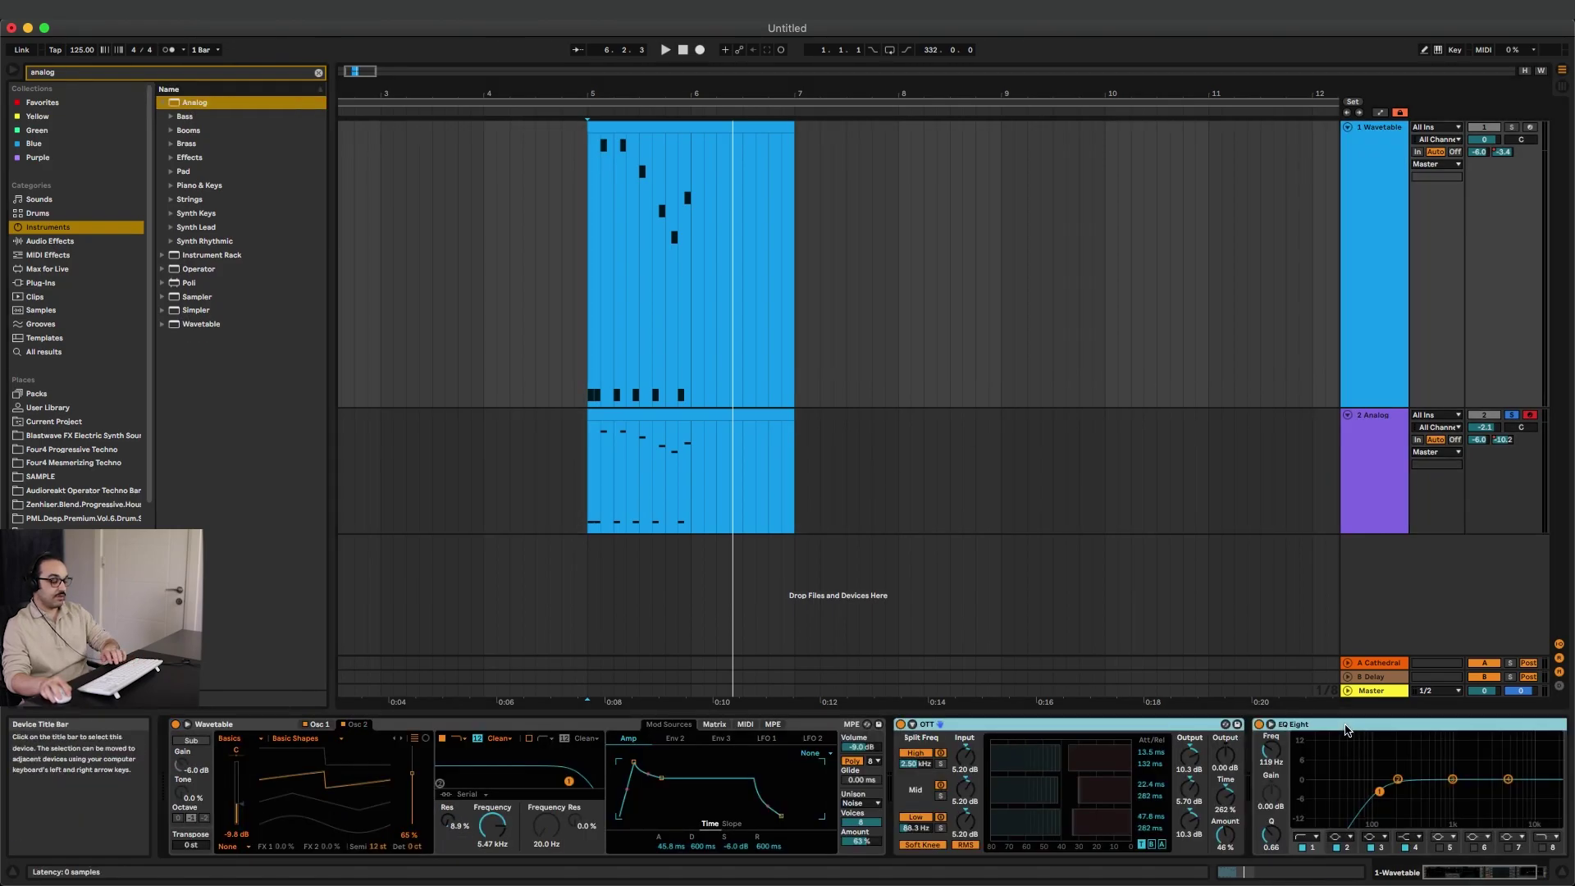
{"action": "key", "text": "Delete"}
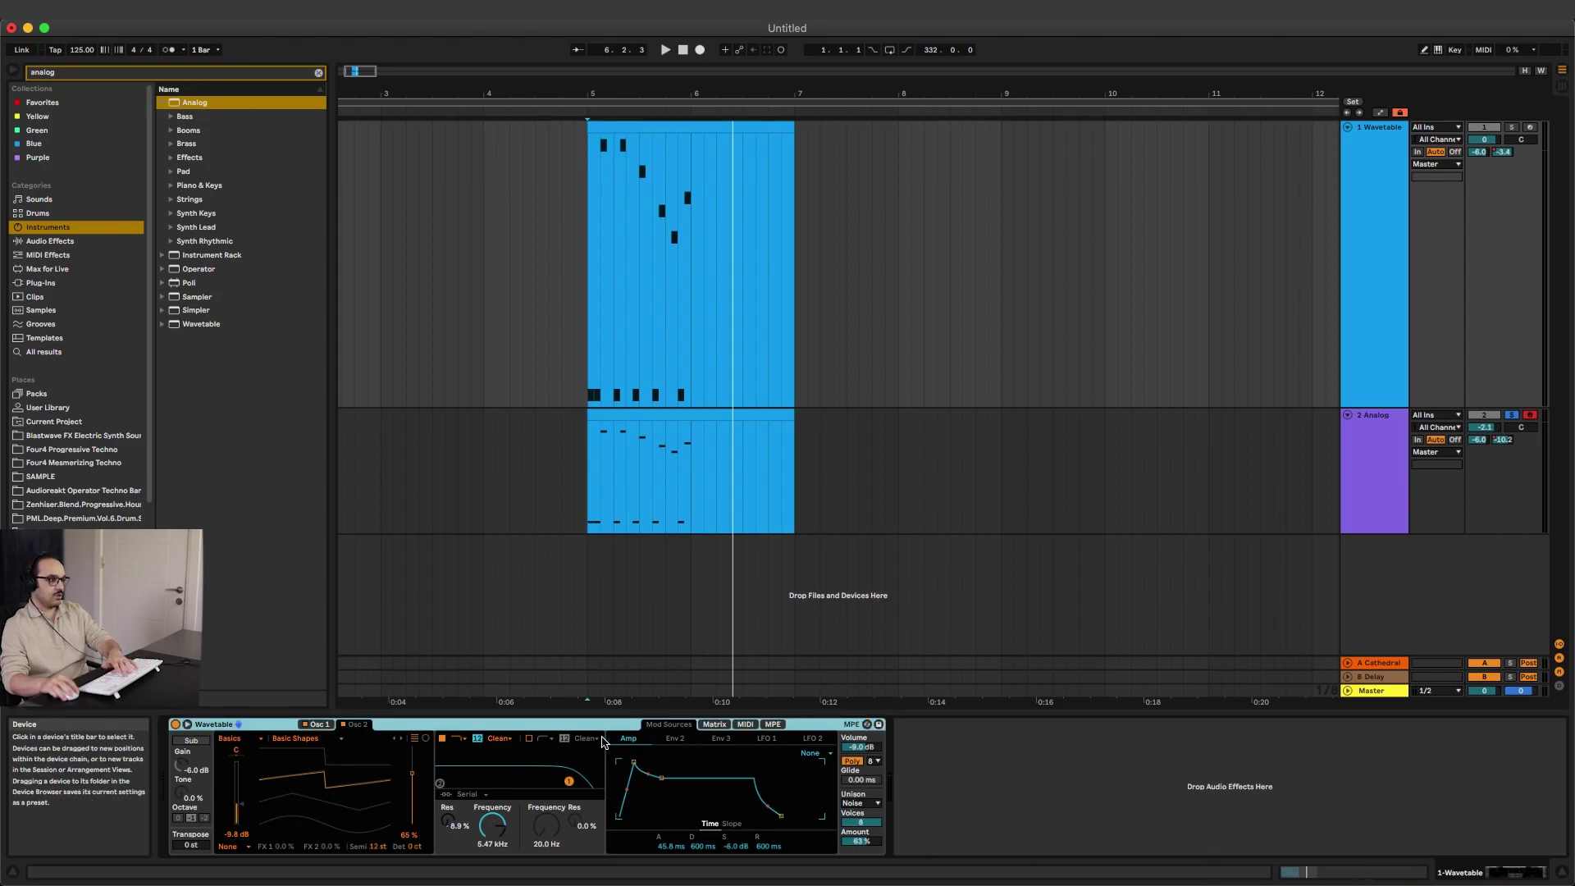
{"action": "double_click", "coordinate": [180, 324]}
{"action": "key", "text": "Escape"}
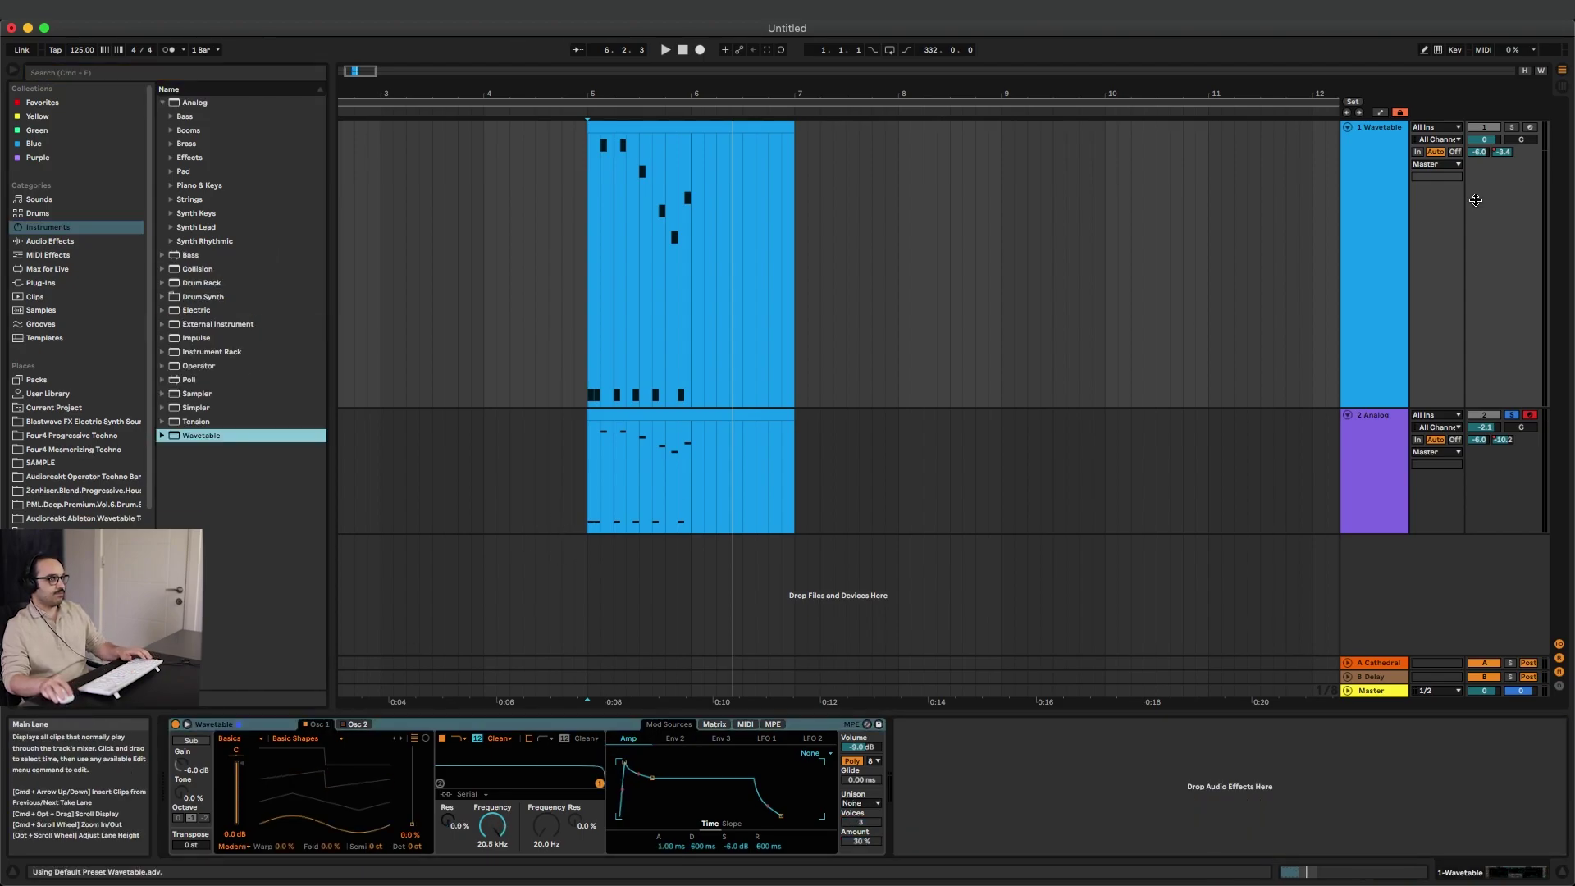
Solo the Wavetable track, loop its two-bar clip from bar 5 to bar 7, and play the default sound.
{"action": "left_click", "coordinate": [1512, 128]}
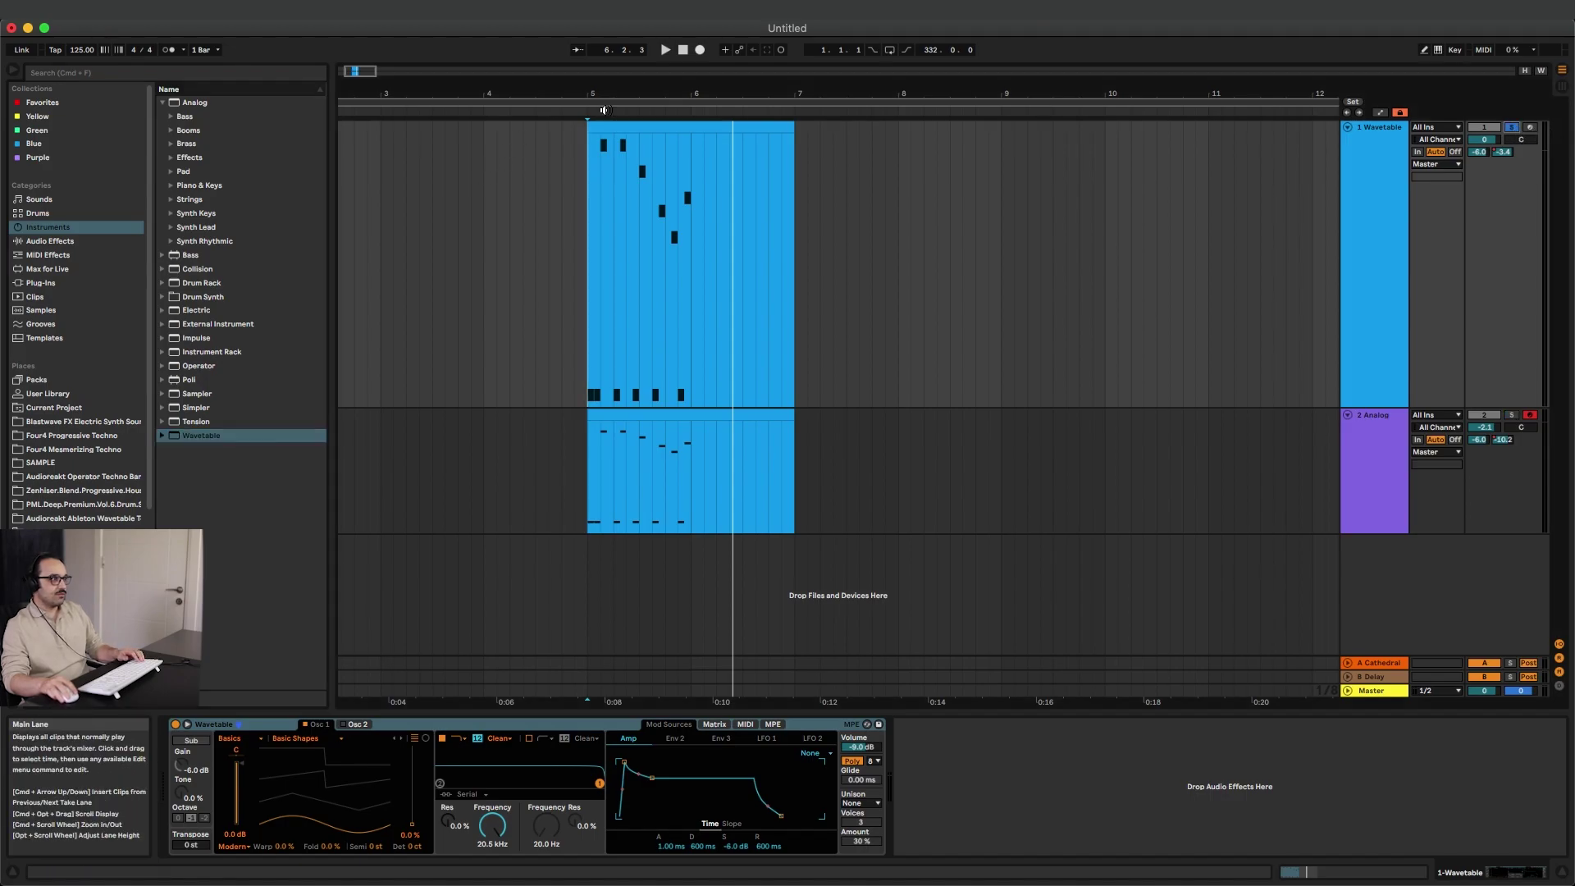
{"action": "left_click", "coordinate": [675, 125]}
{"action": "key", "text": "super+l"}
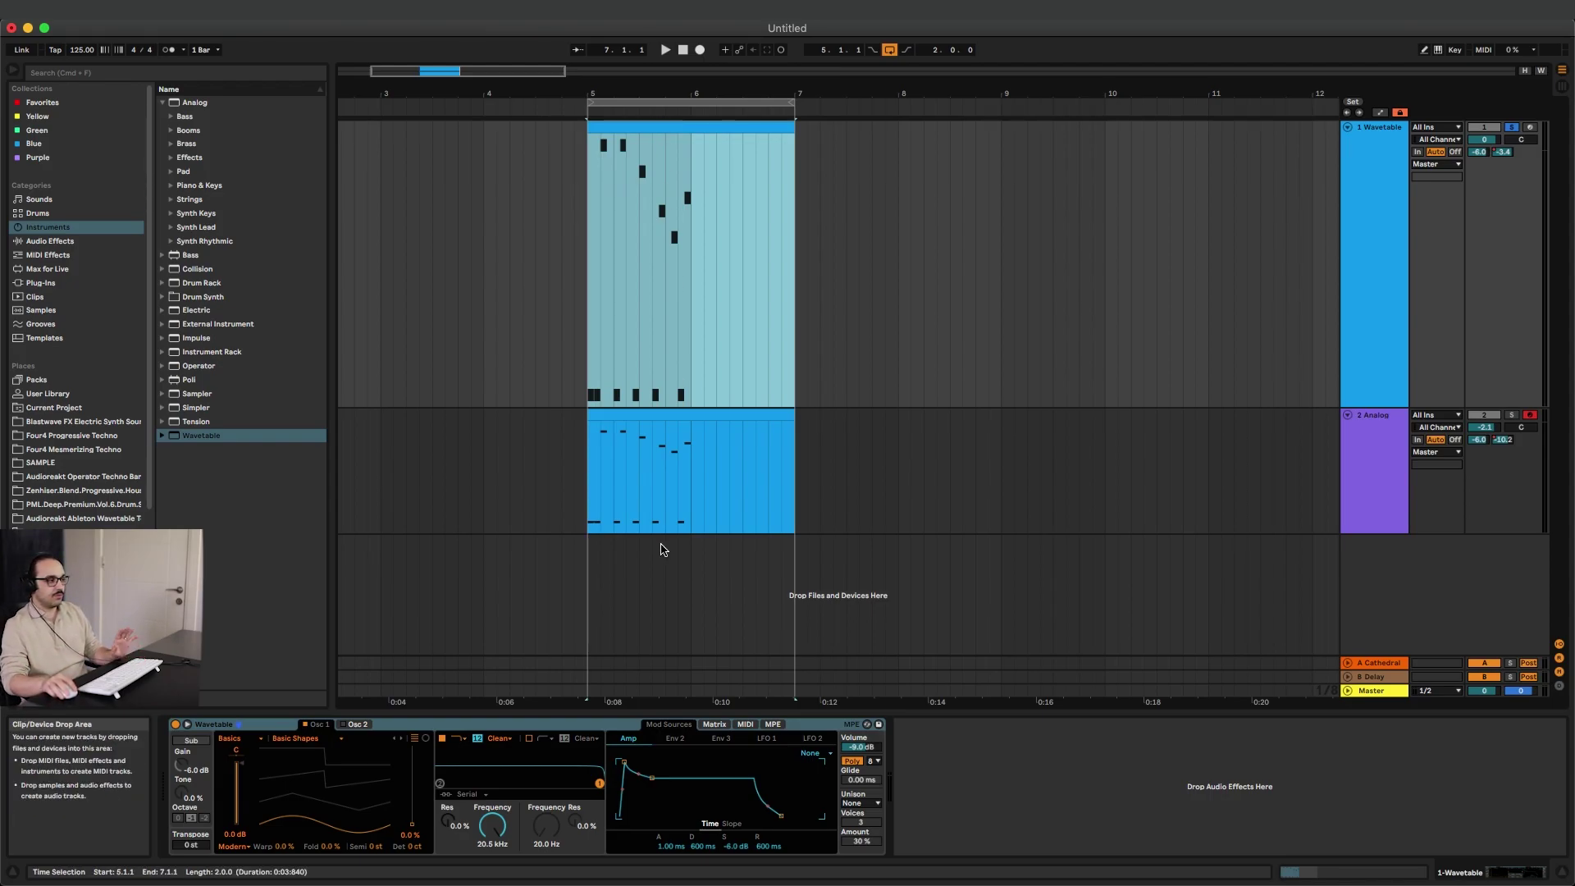
{"action": "key", "text": "space"}
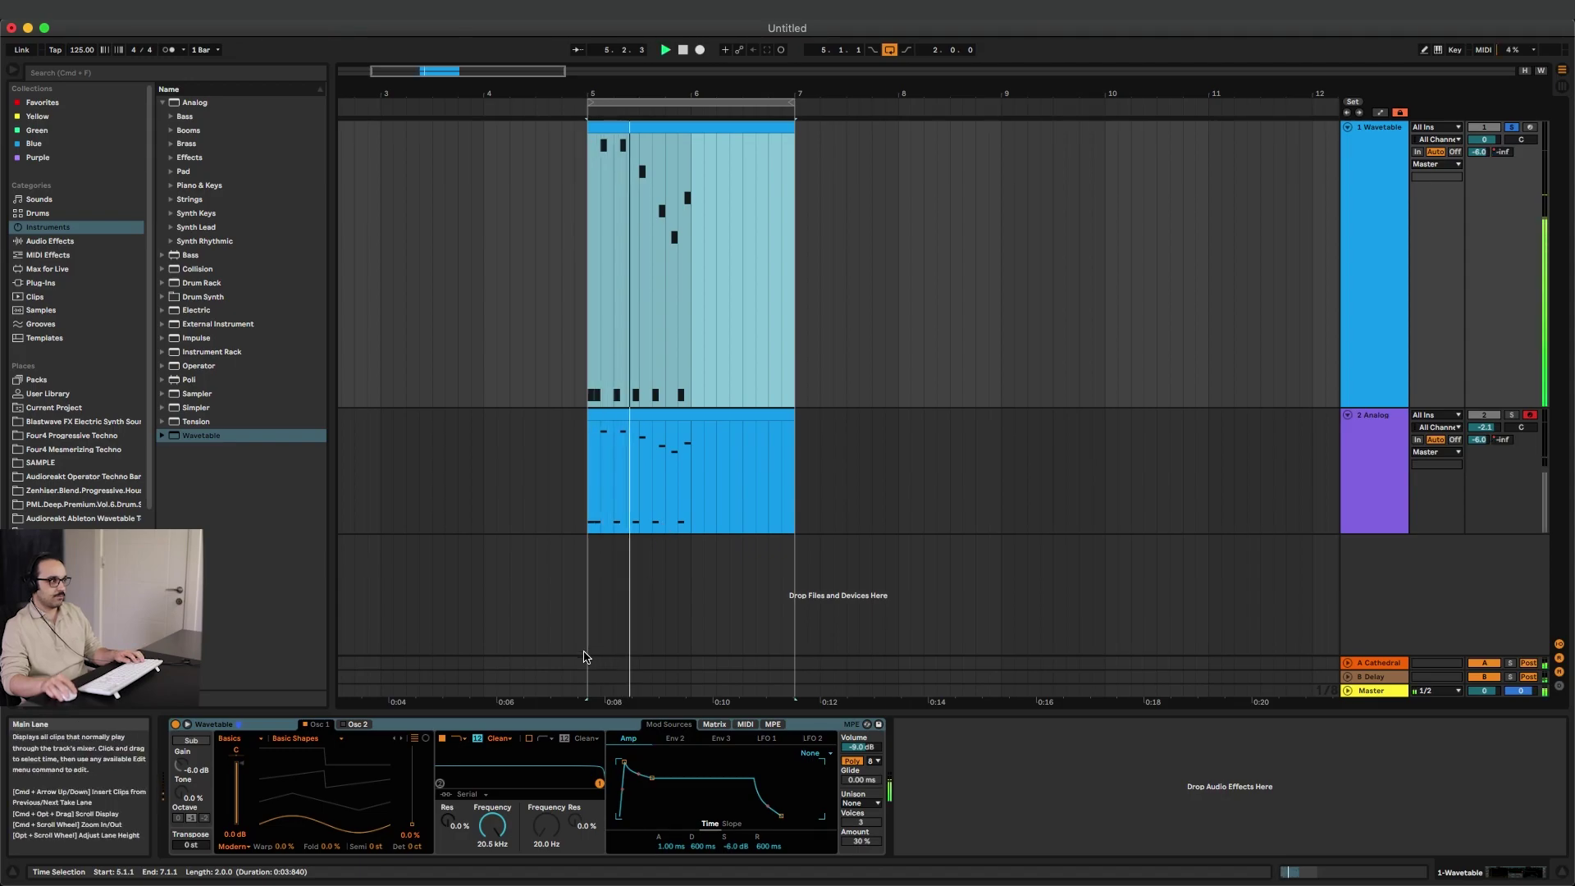
{"action": "key", "text": "space"}
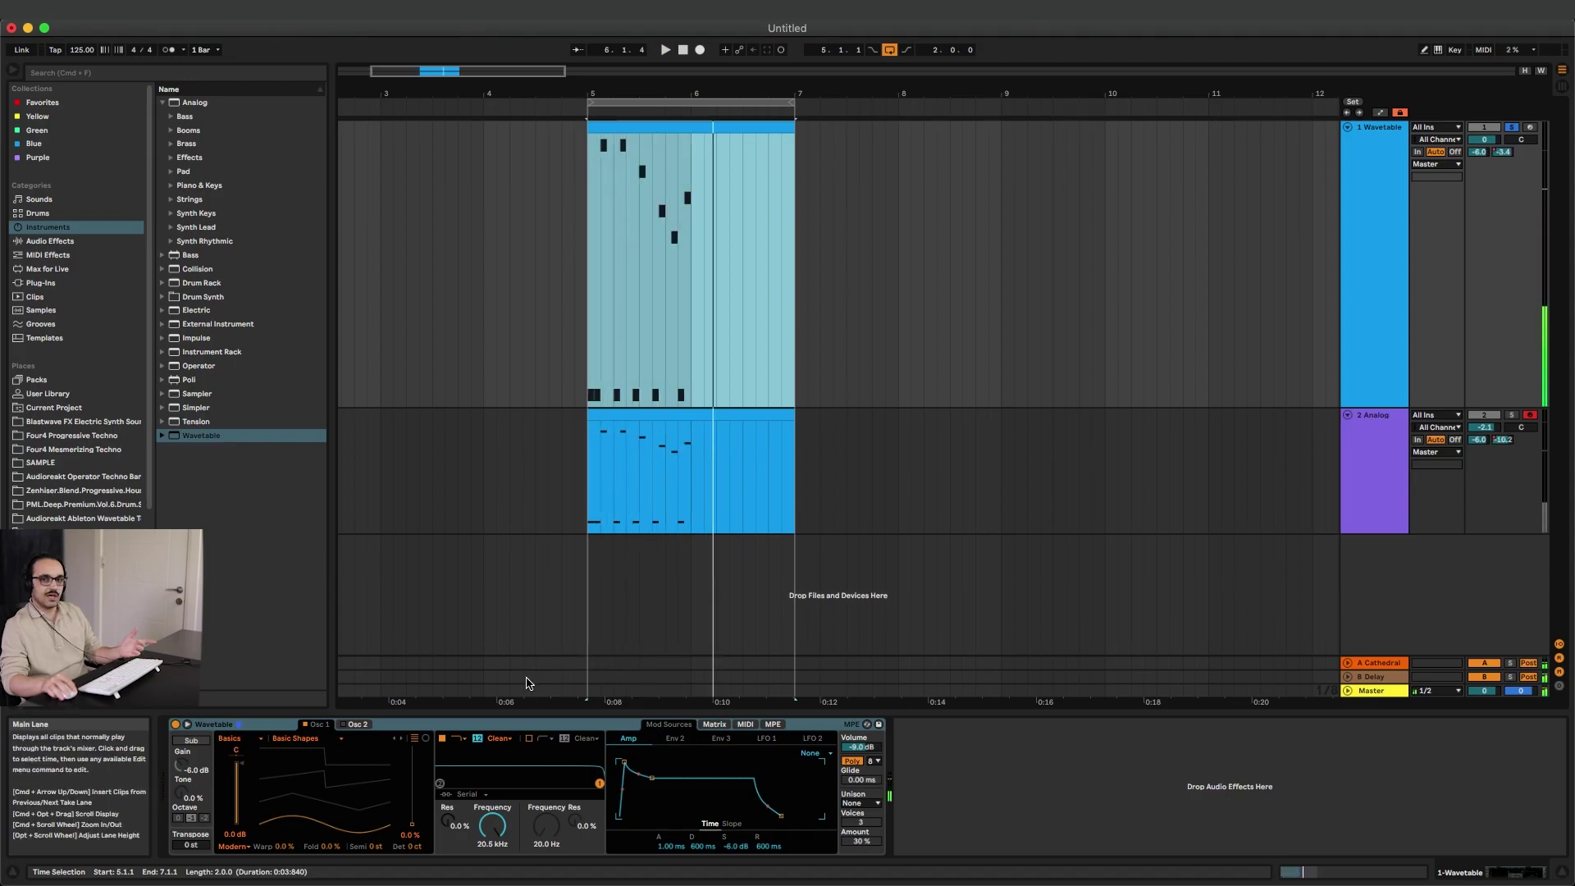
Deactivate the Cathedral and Delay return tracks and select the Wavetable track.
{"action": "double_click", "coordinate": [1478, 153]}
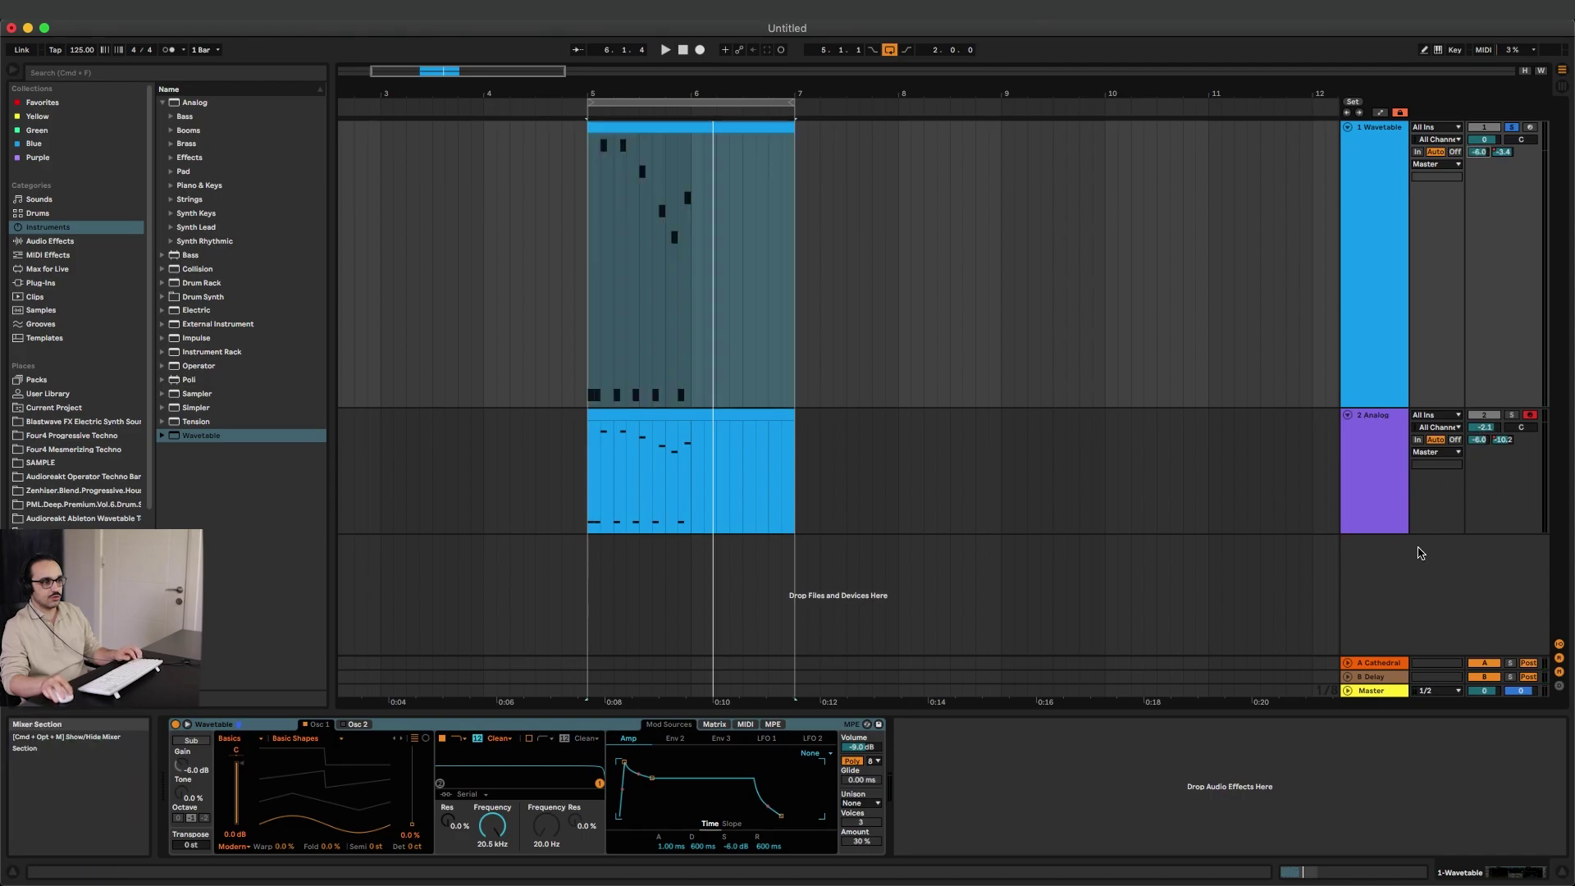
{"action": "key", "text": "super+z"}
{"action": "left_click", "coordinate": [1482, 665]}
{"action": "left_click", "coordinate": [1378, 235]}
Set Oscillator 1's wave position to 66% on Basic Shapes and audition the loop.
{"action": "key", "text": "space"}
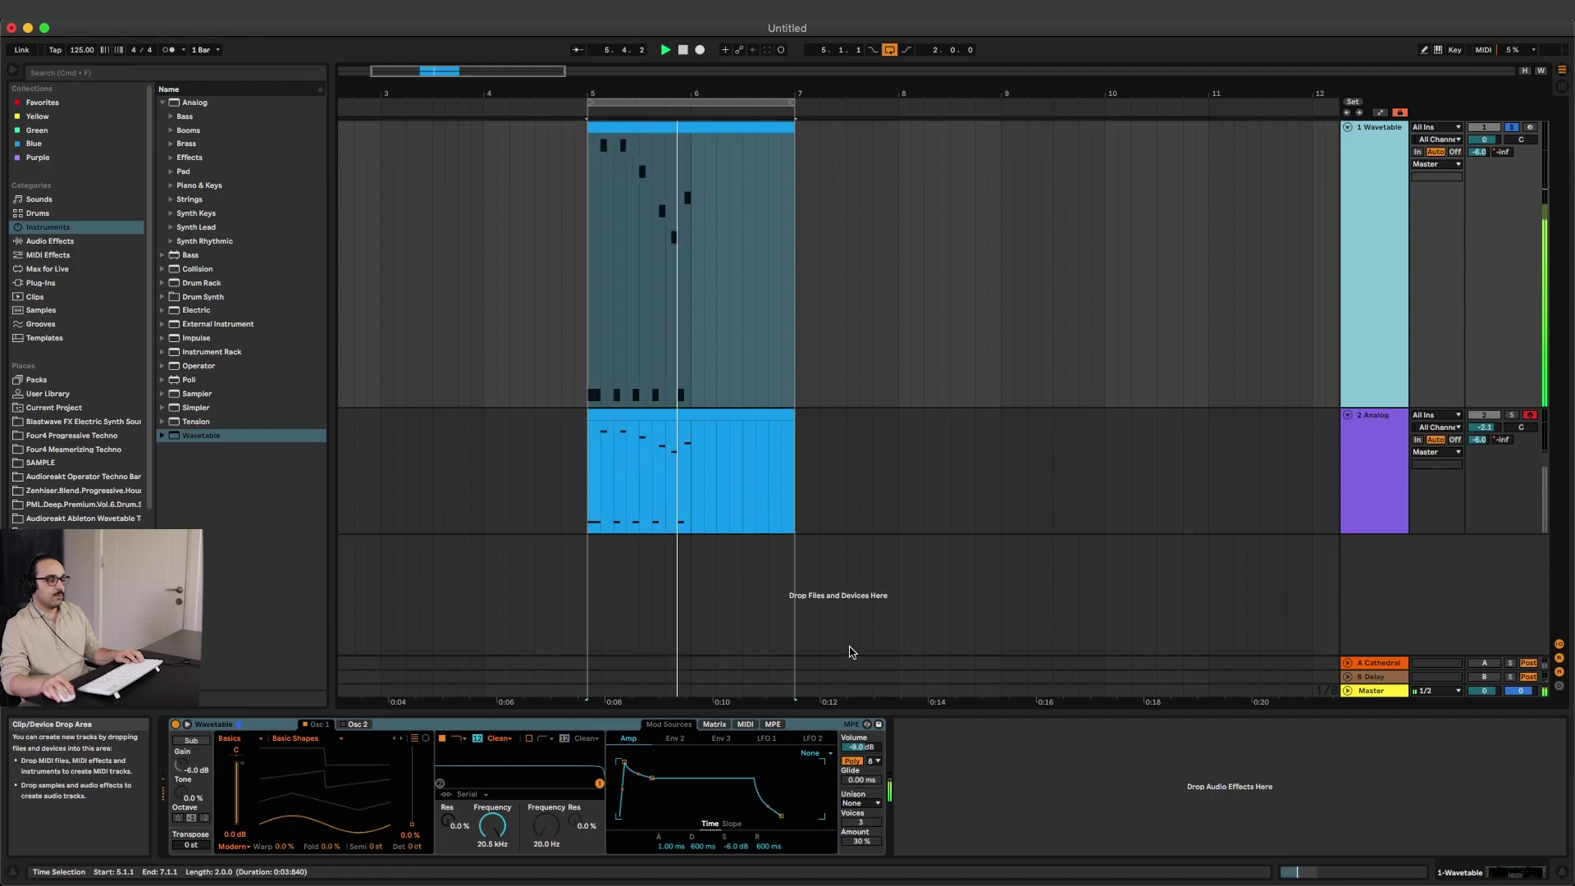
{"action": "left_click_drag", "start_coordinate": [412, 823], "coordinate": [412, 775]}
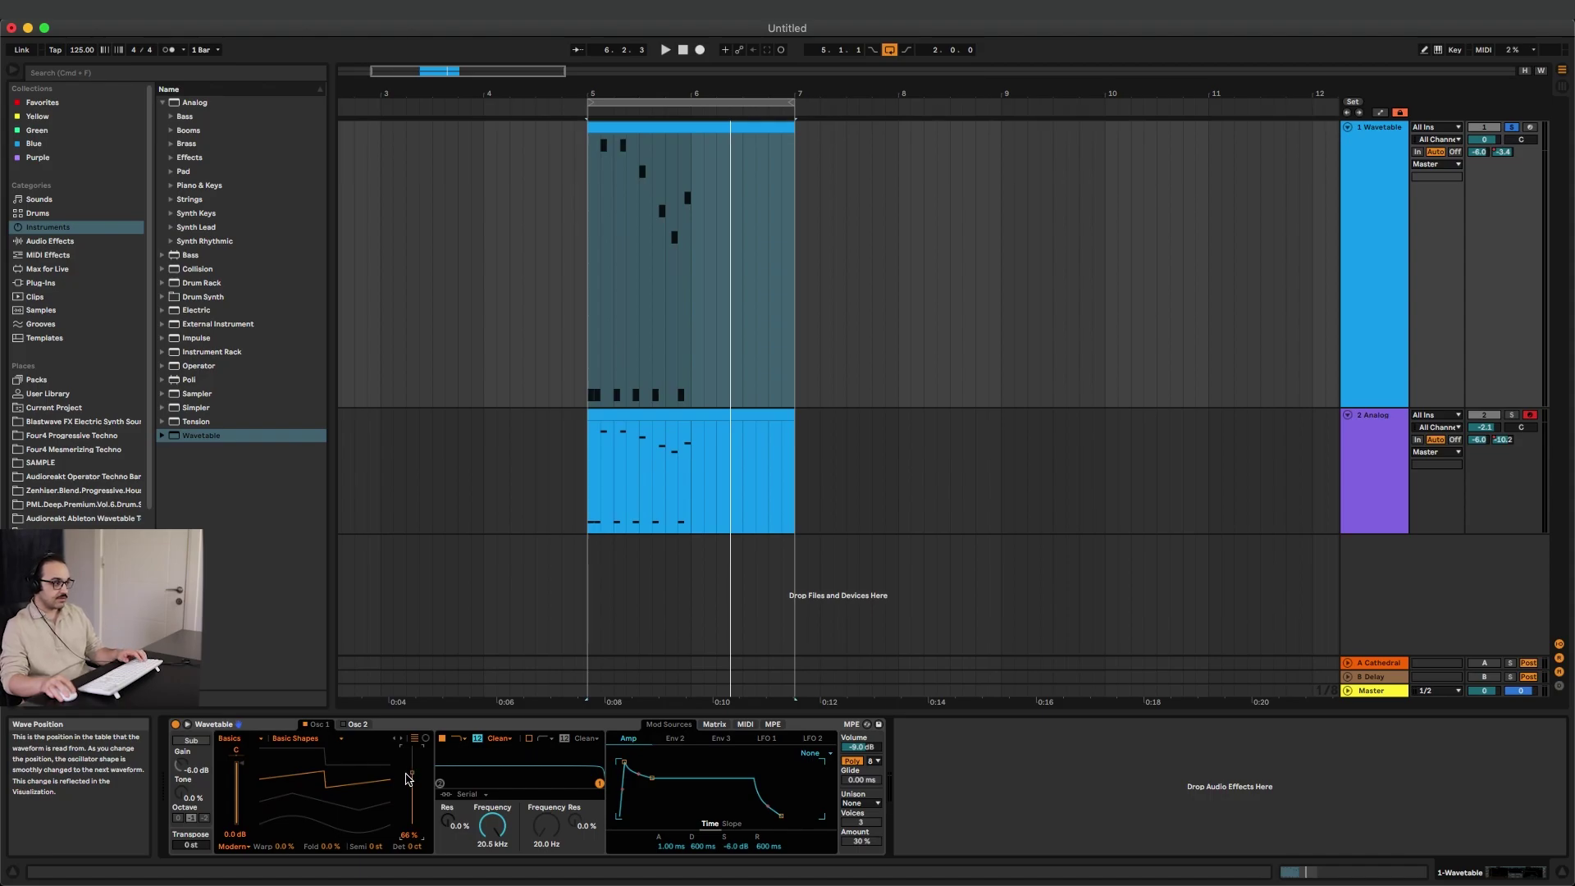
{"action": "key", "text": "space"}
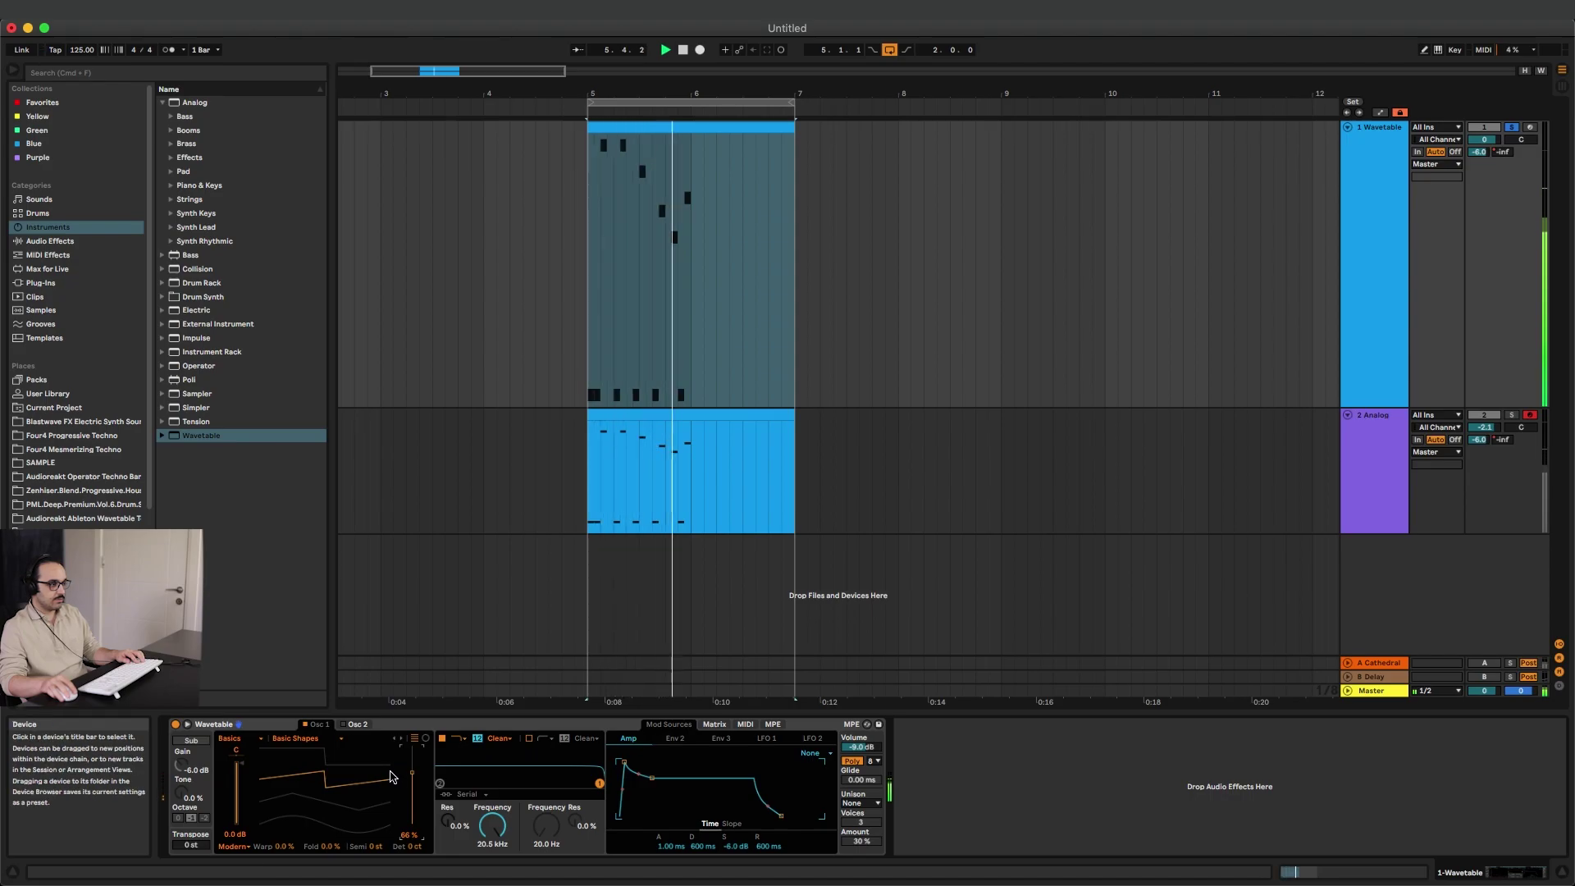
Enable Wavetable's Oscillator 2, transpose it up 12 semitones, and set its wave position to 69%.
{"action": "left_click", "coordinate": [351, 725]}
{"action": "left_click", "coordinate": [344, 726]}
{"action": "type", "text": "12"}
{"action": "key", "text": "Return"}
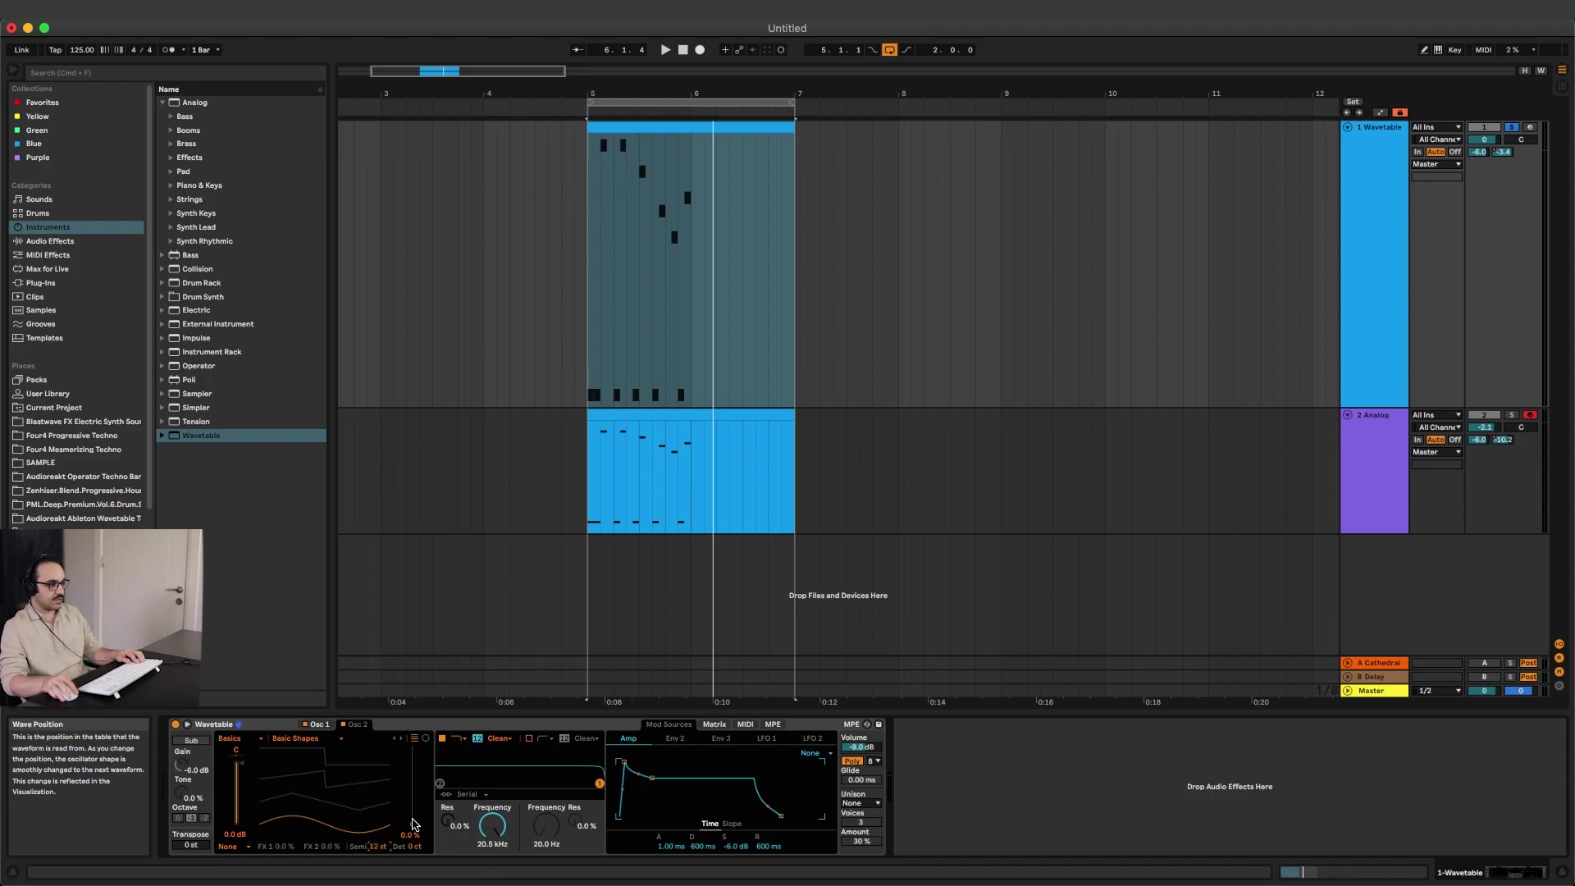
{"action": "left_click_drag", "start_coordinate": [414, 828], "coordinate": [415, 771]}
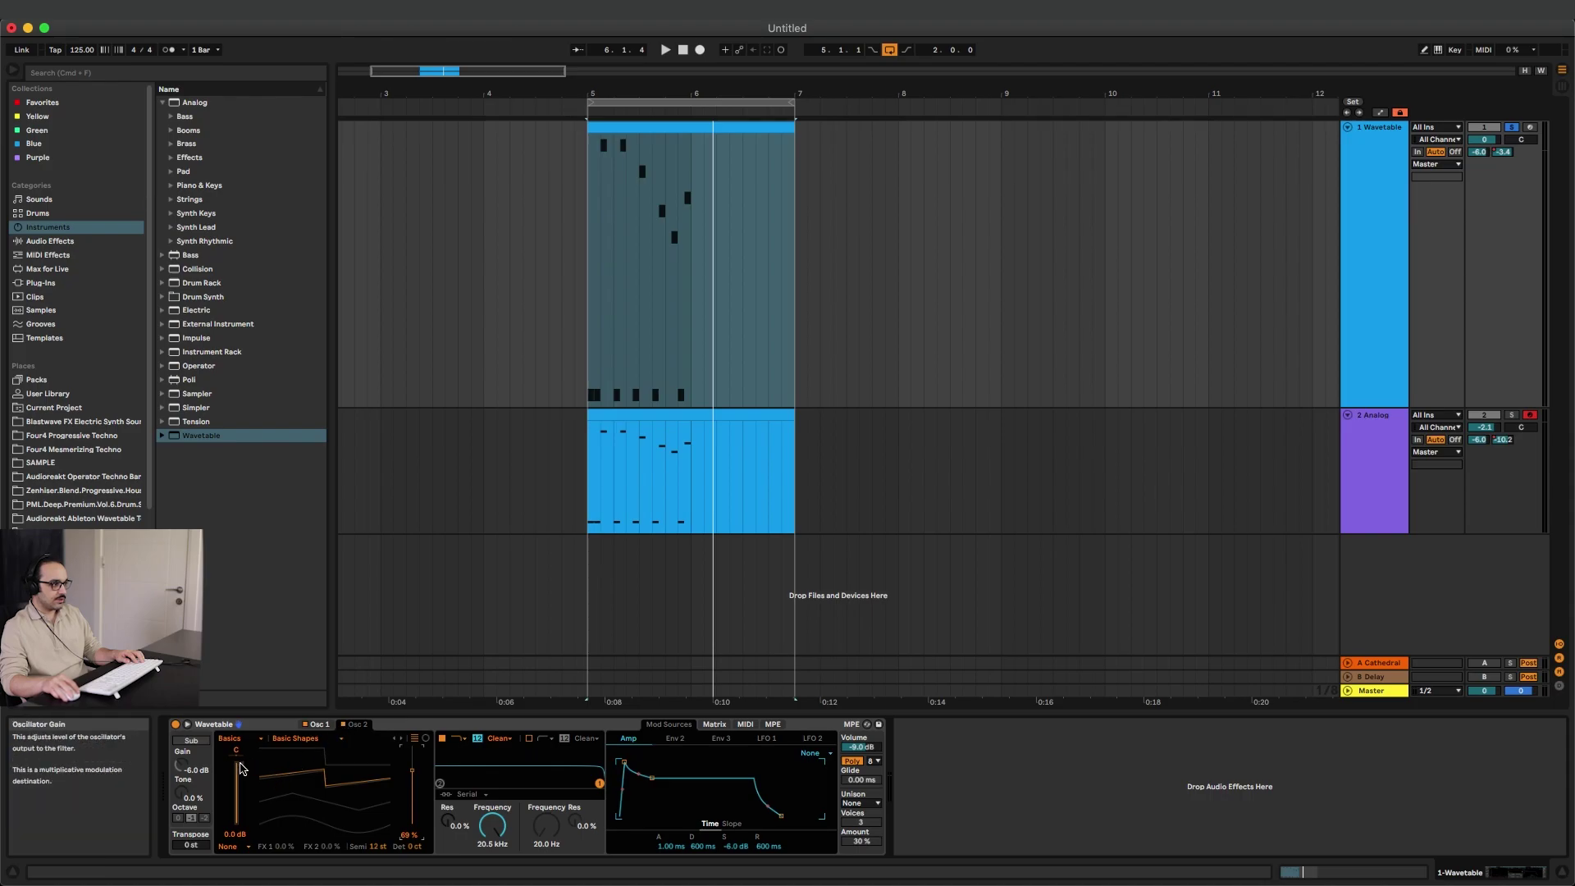
Balance Oscillator 2 against Oscillator 1 while looping, taking its gain to -inf and raising it to about -9 dB.
{"action": "key", "text": "space"}
{"action": "mouse_move", "coordinate": [241, 820]}
{"action": "left_mouse_down"}
{"action": "mouse_move", "coordinate": [242, 778]}
{"action": "mouse_move", "coordinate": [248, 831]}
{"action": "left_mouse_up"}
{"action": "key", "text": "space"}
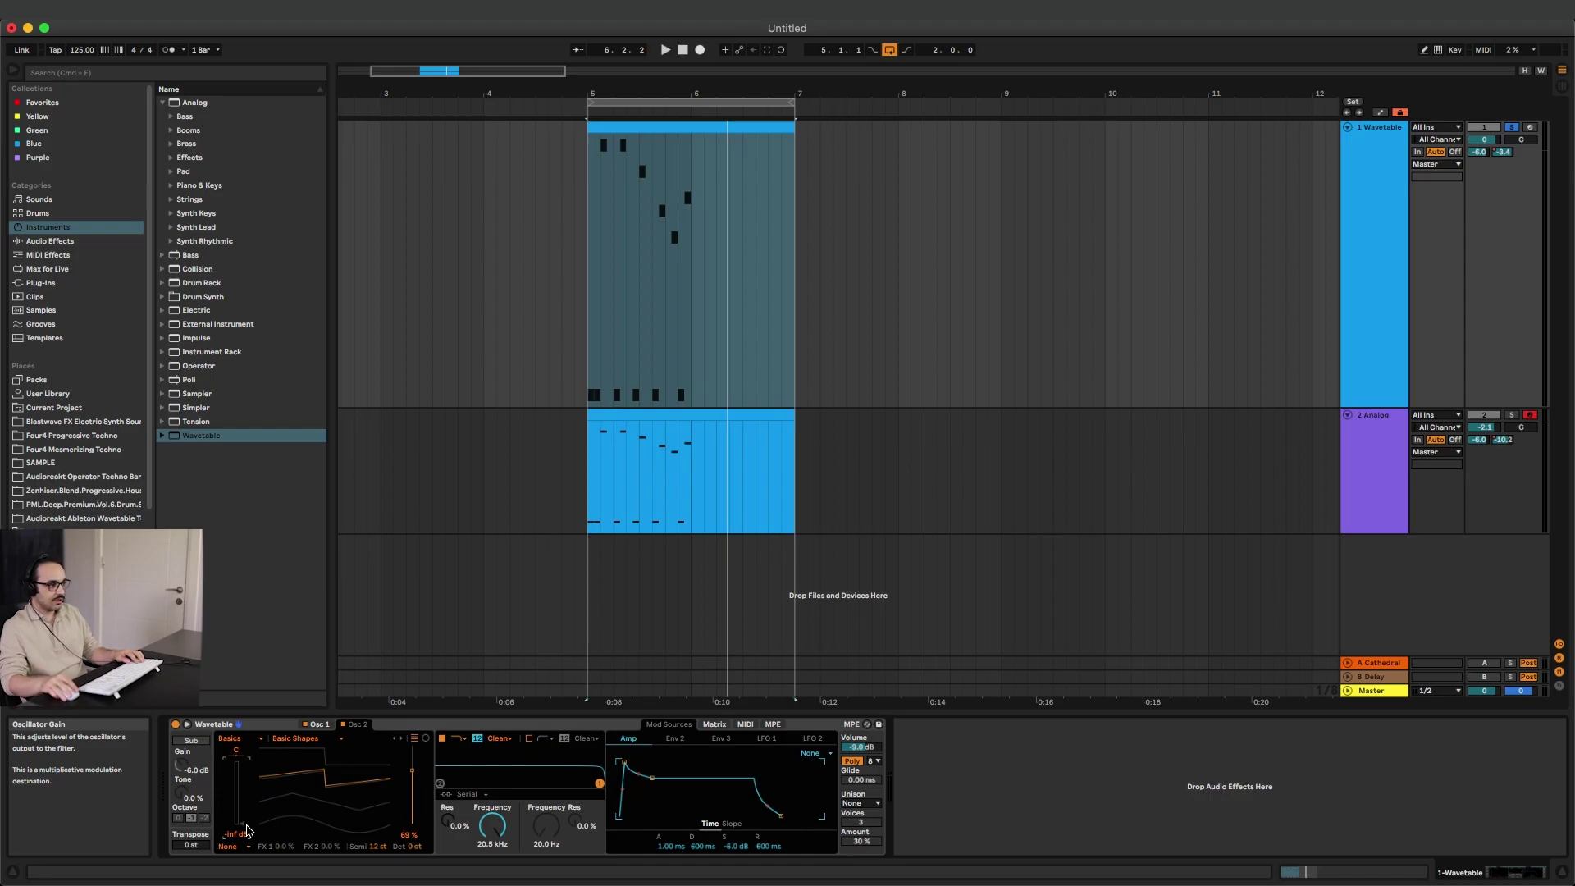
{"action": "key", "text": "space"}
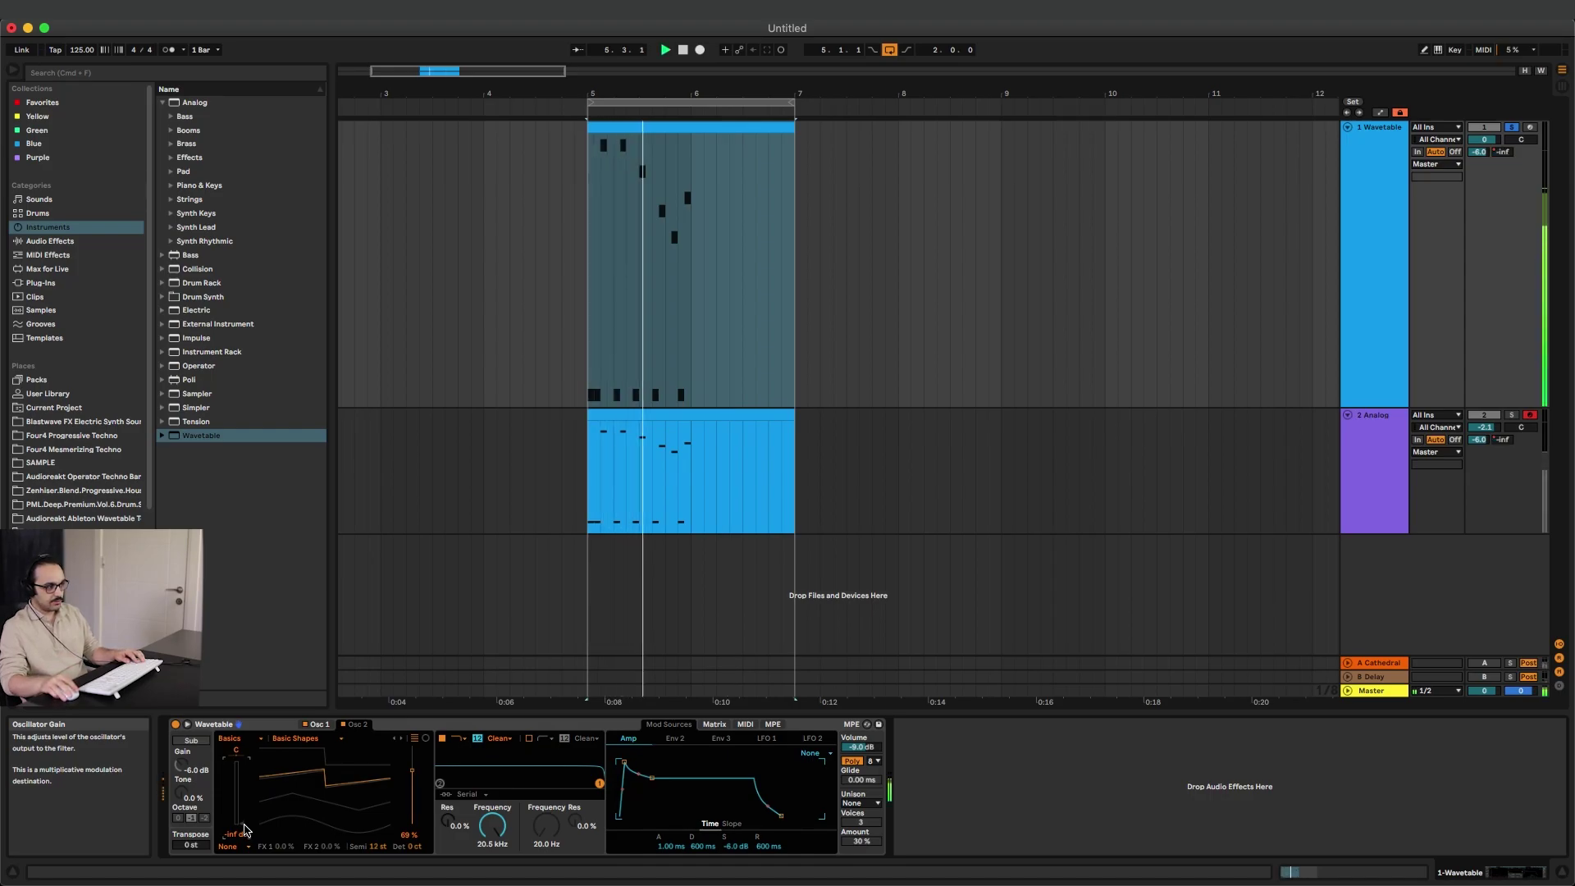
{"action": "left_click_drag", "start_coordinate": [244, 830], "coordinate": [244, 805]}
{"action": "key", "text": "space"}
{"action": "key", "text": "space"}
{"action": "key", "text": "space"}
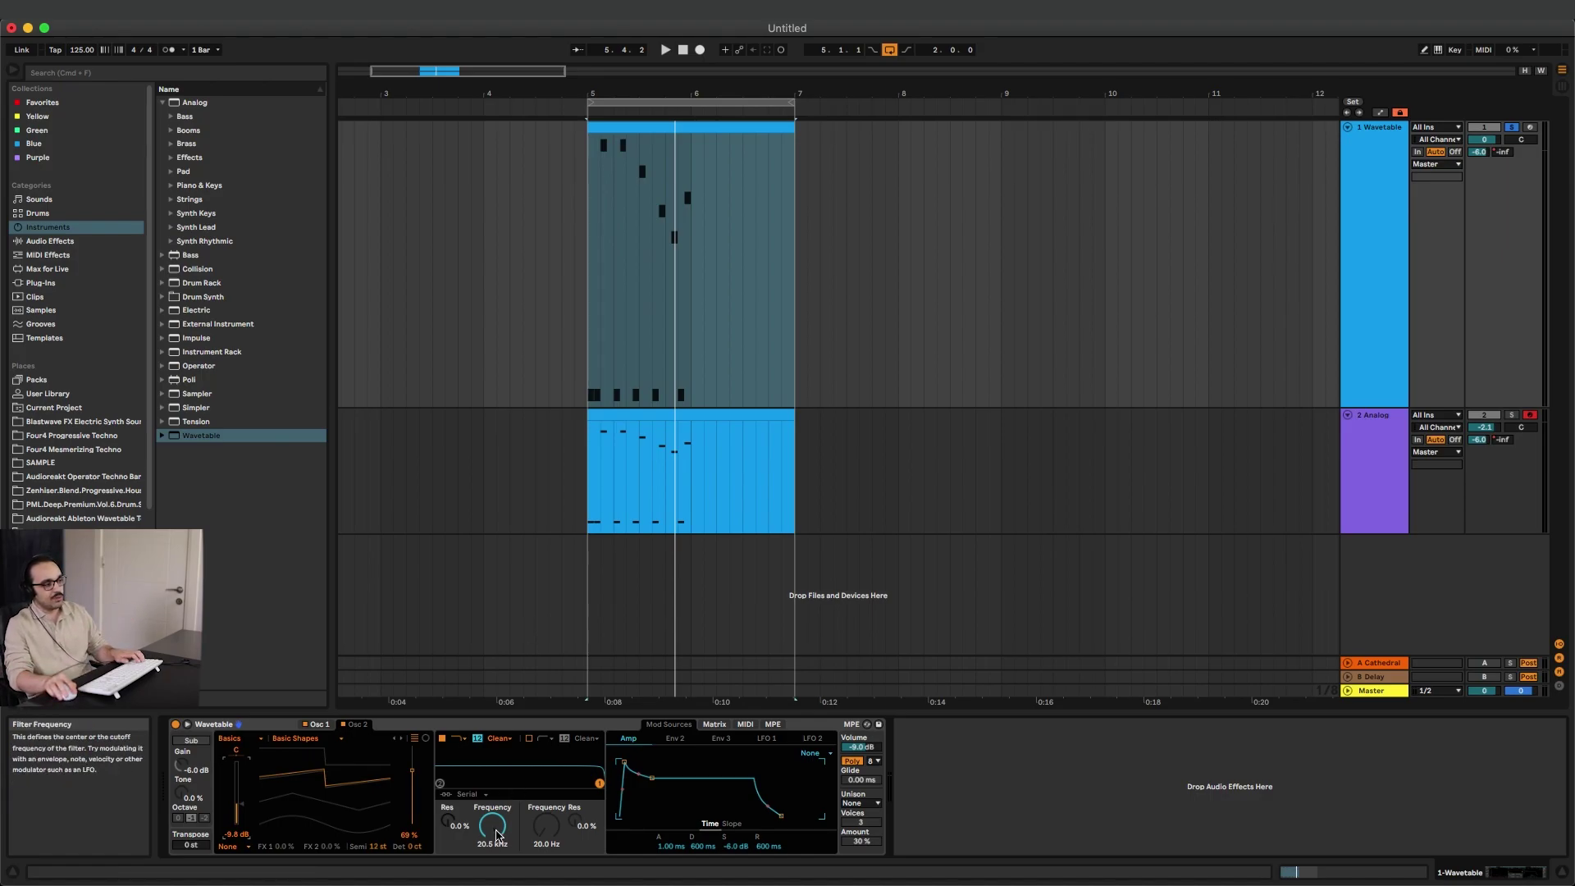
Lower Filter 1's frequency to 5.18 kHz and set its resonance to 15%.
{"action": "left_click_drag", "start_coordinate": [495, 832], "coordinate": [494, 869]}
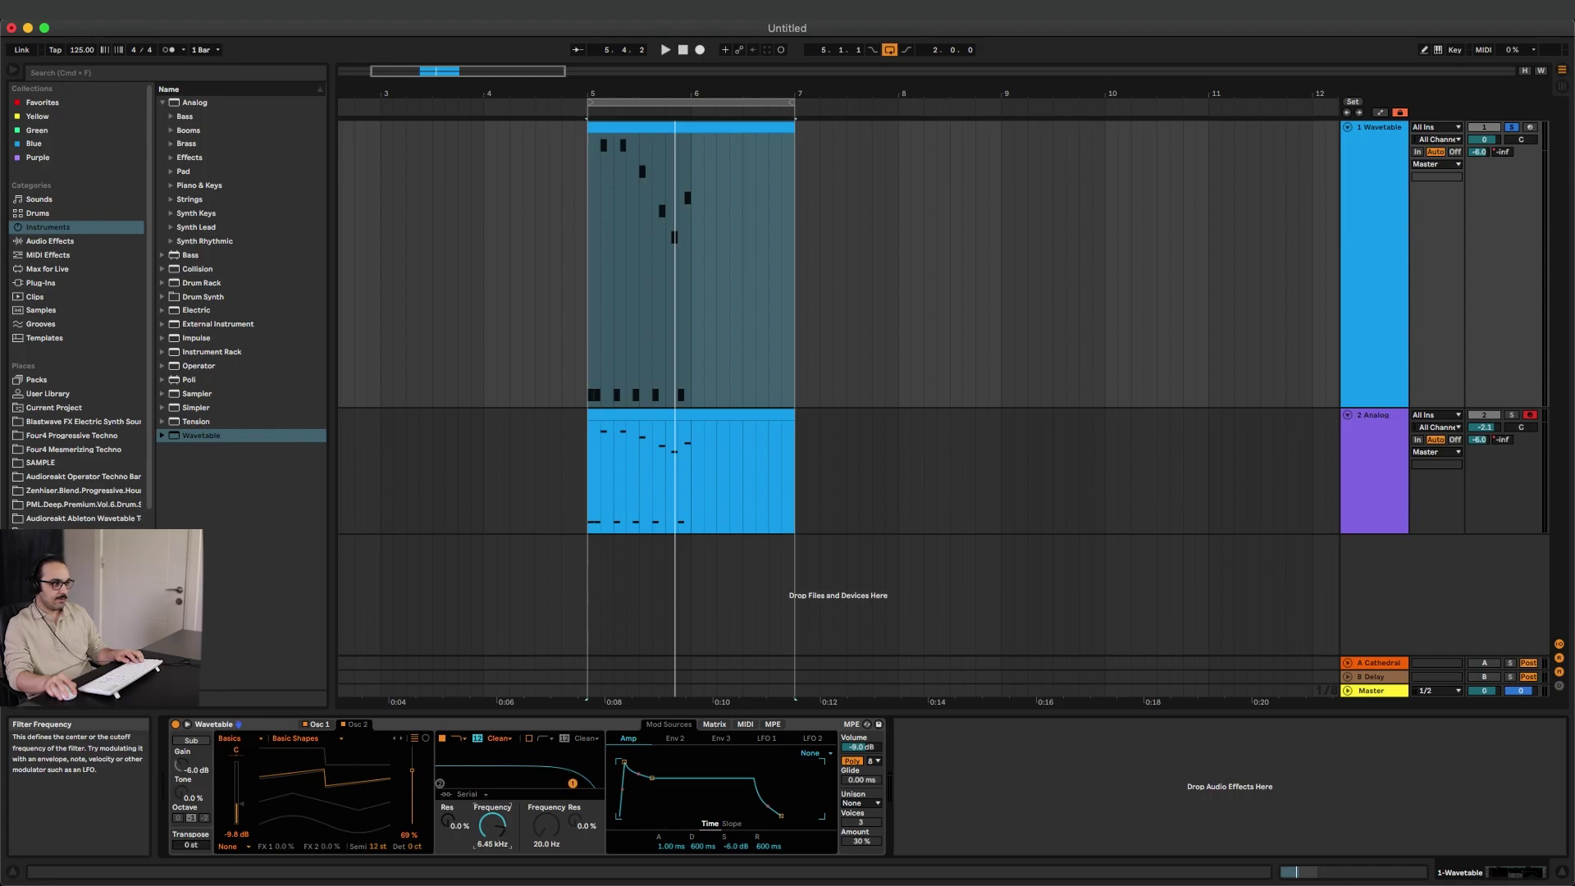
{"action": "left_click_drag", "start_coordinate": [493, 826], "coordinate": [493, 829]}
{"action": "left_click", "coordinate": [447, 821]}
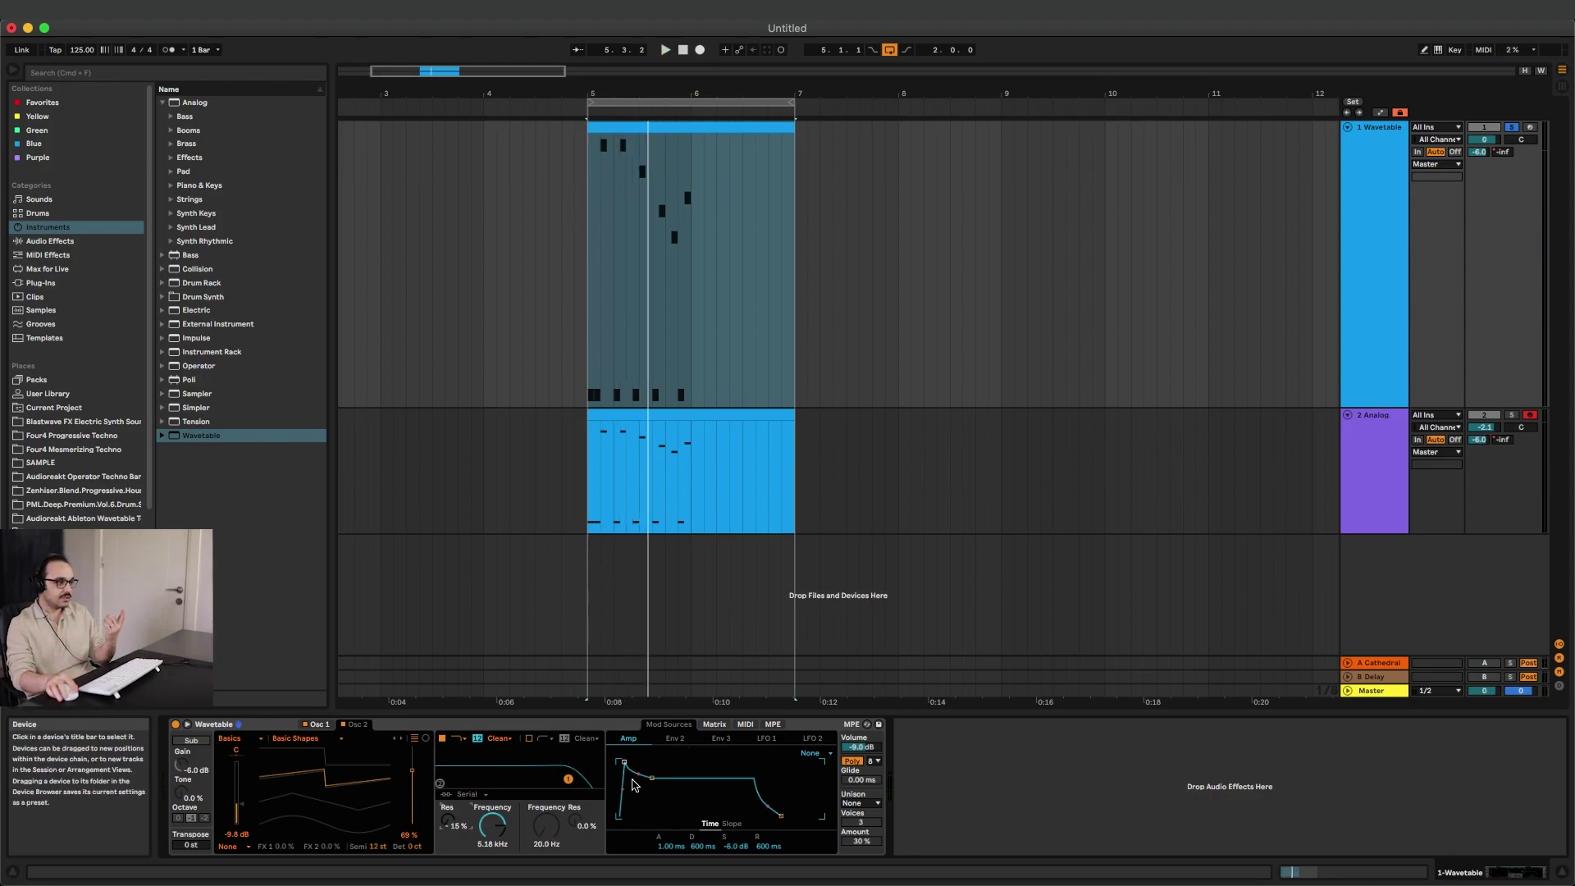
Assign Env 2 to Filter 1 Freq with an amount of 53, open Env 2's settings, and audition the loop.
{"action": "left_click", "coordinate": [714, 724]}
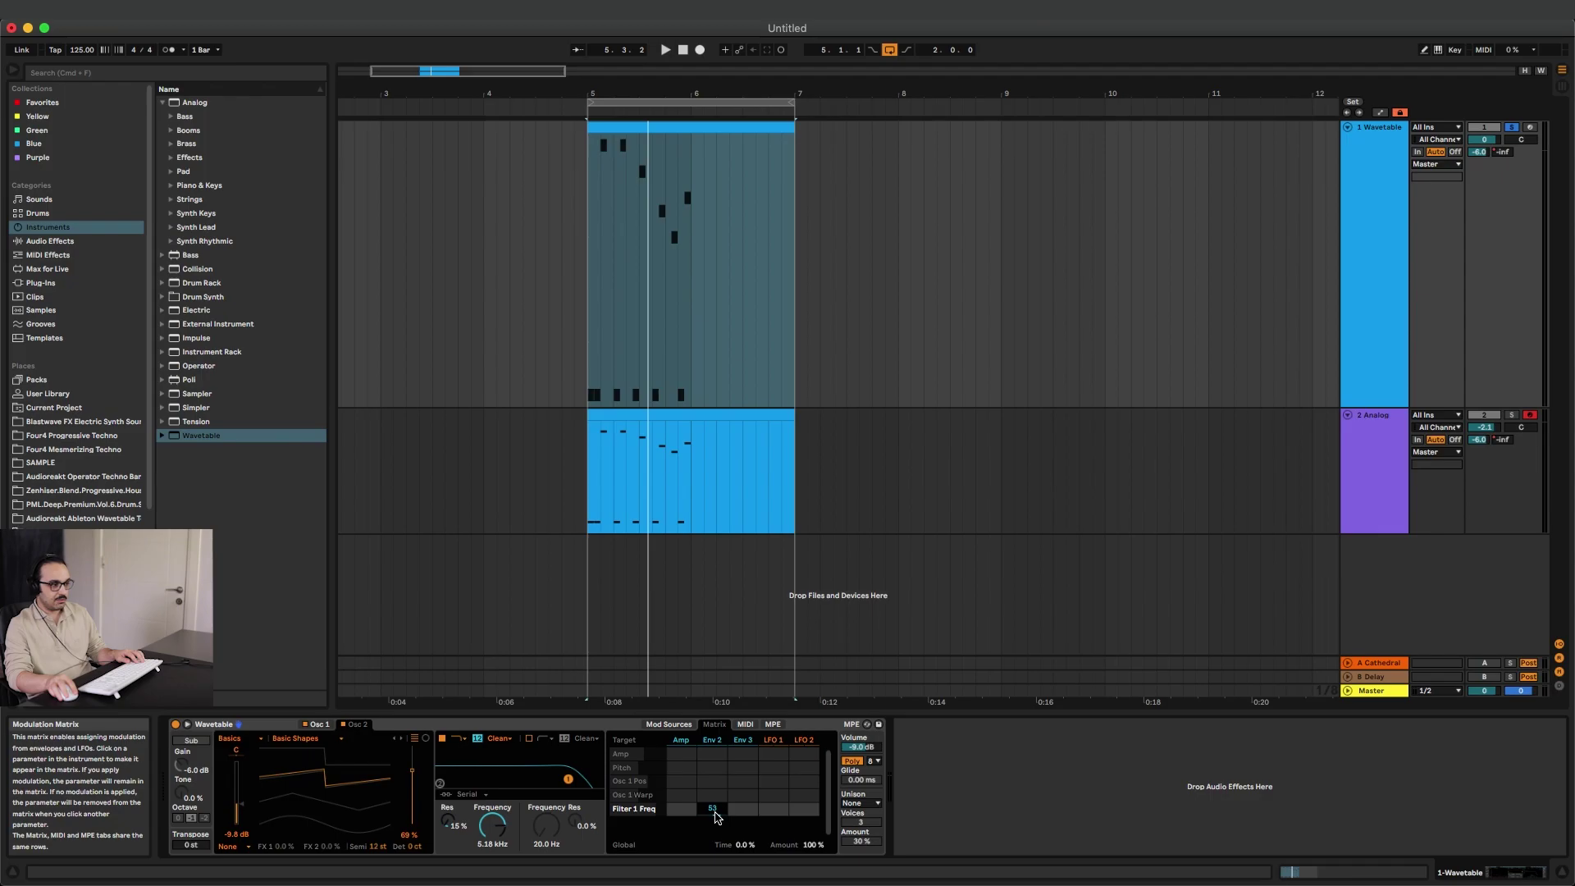
{"action": "left_click", "coordinate": [713, 741]}
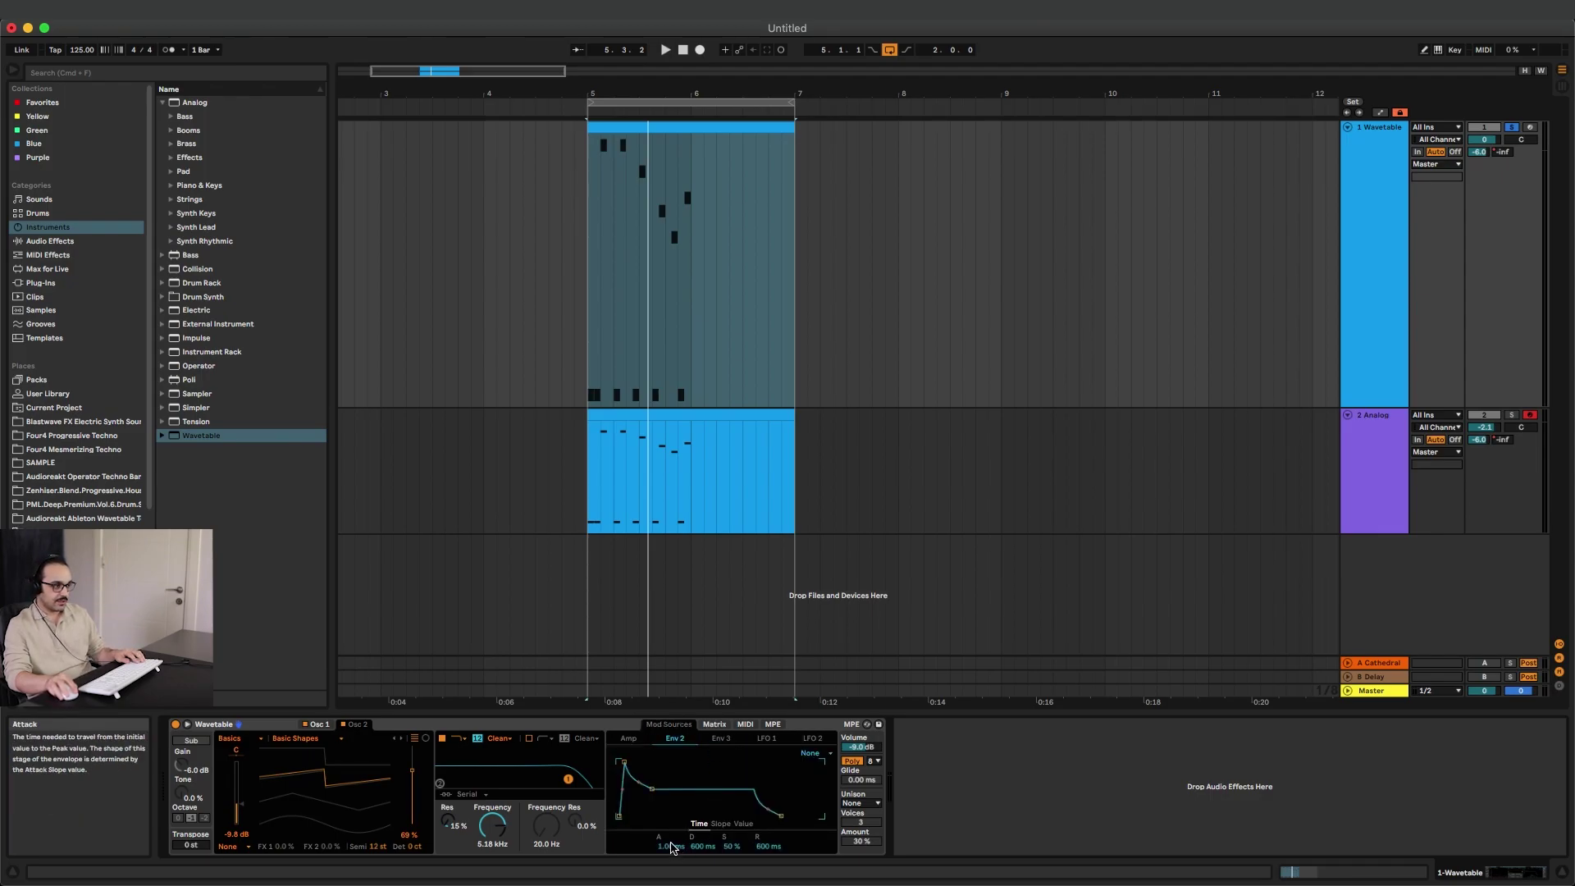
{"action": "key", "text": "space"}
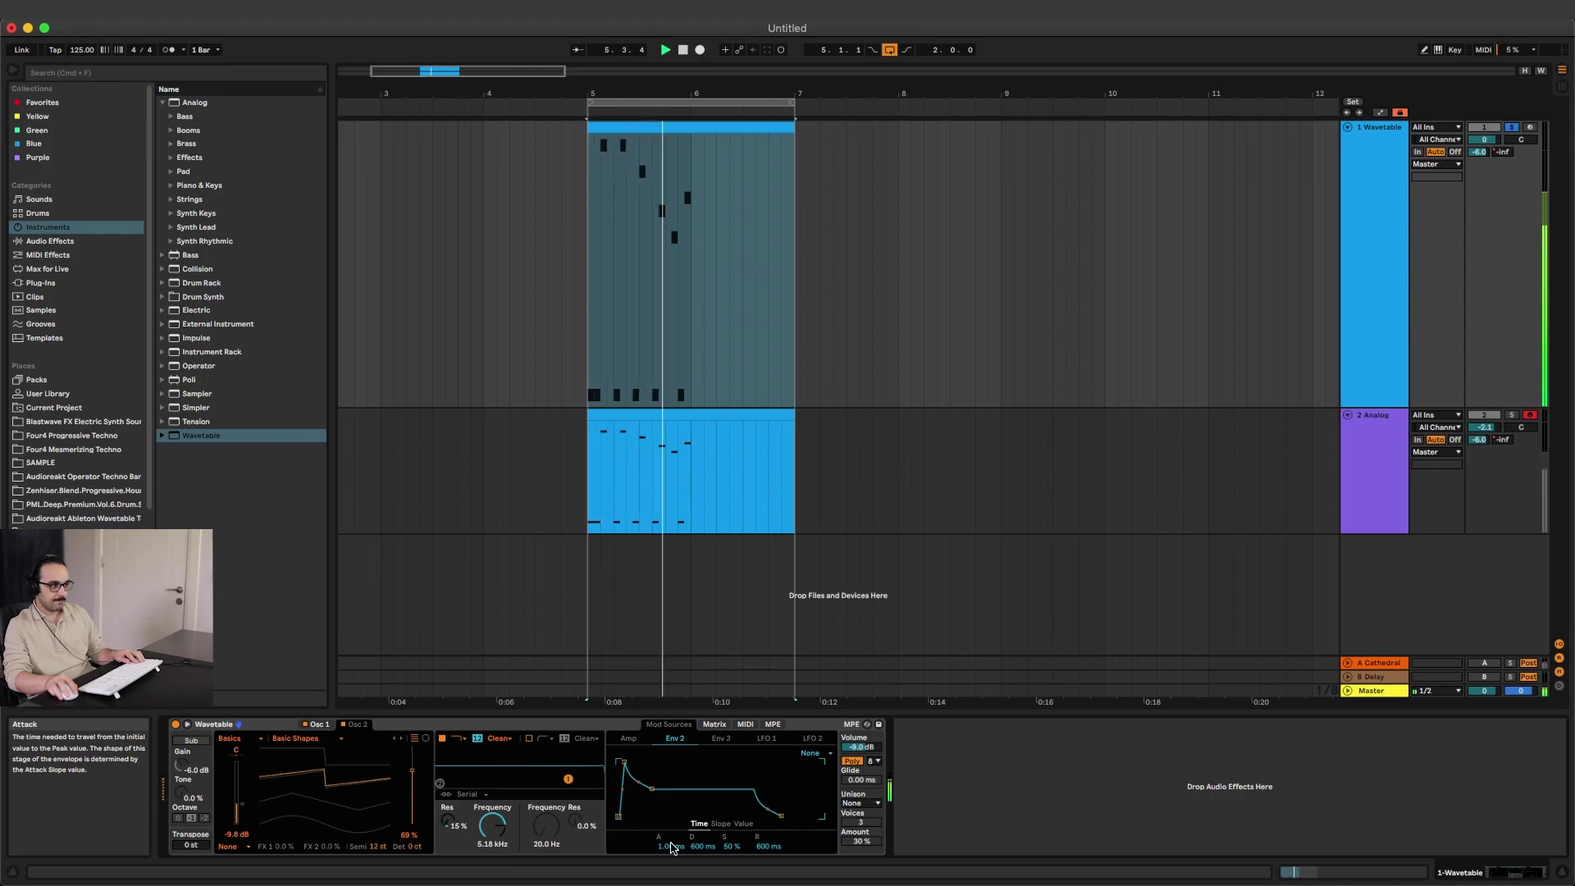
{"action": "key", "text": "space"}
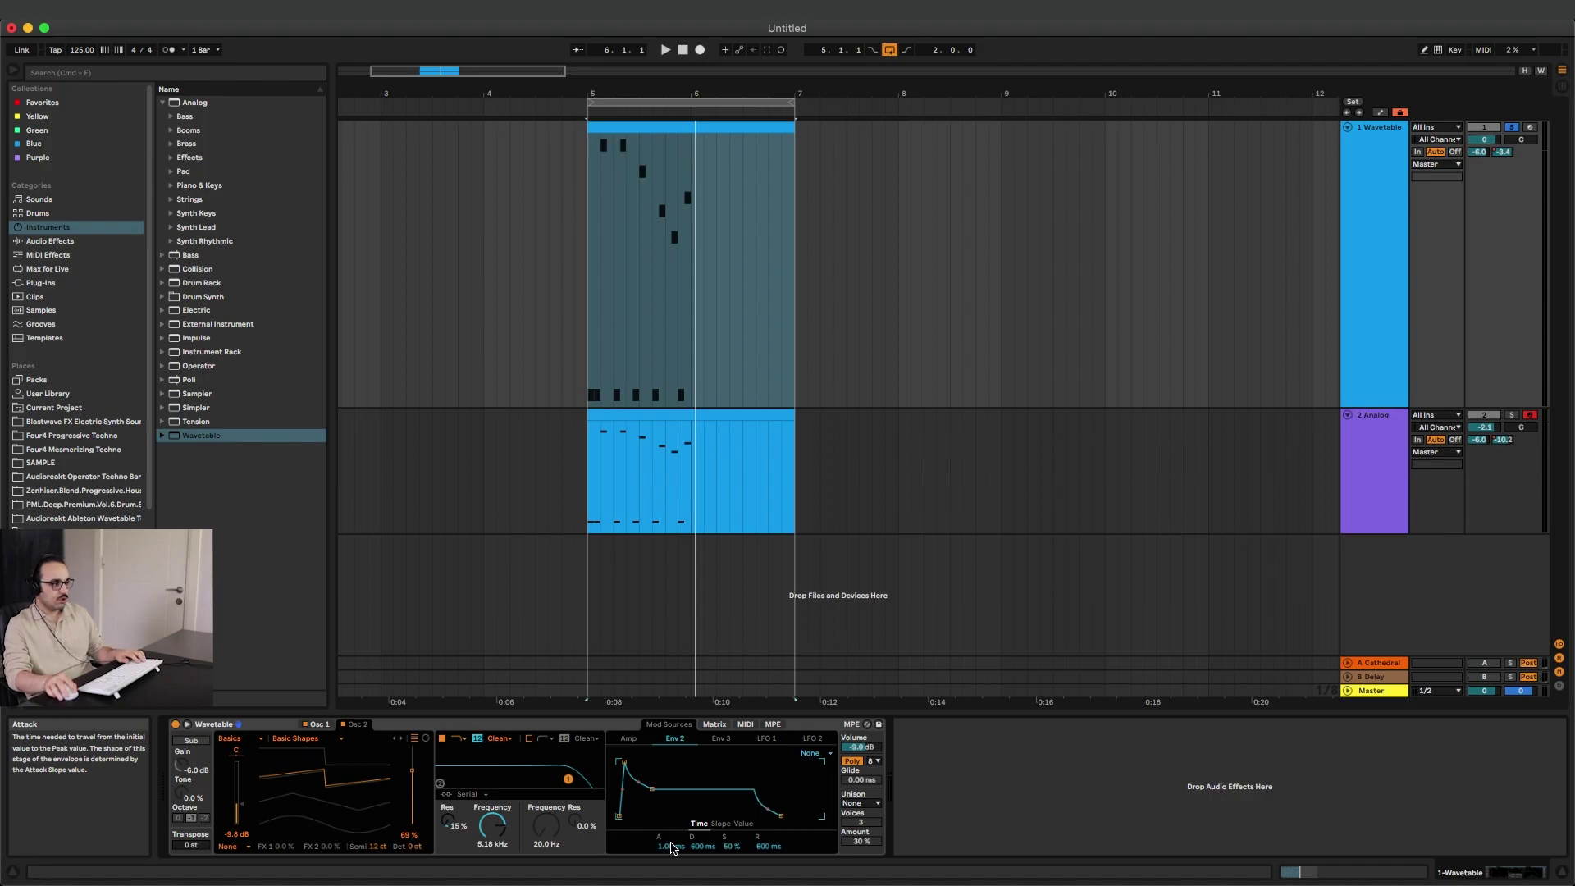
Adjust Env 2's attack by ear with the loop playing, settling on 112 ms.
{"action": "key", "text": "space"}
{"action": "left_click_drag", "start_coordinate": [661, 846], "coordinate": [660, 827]}
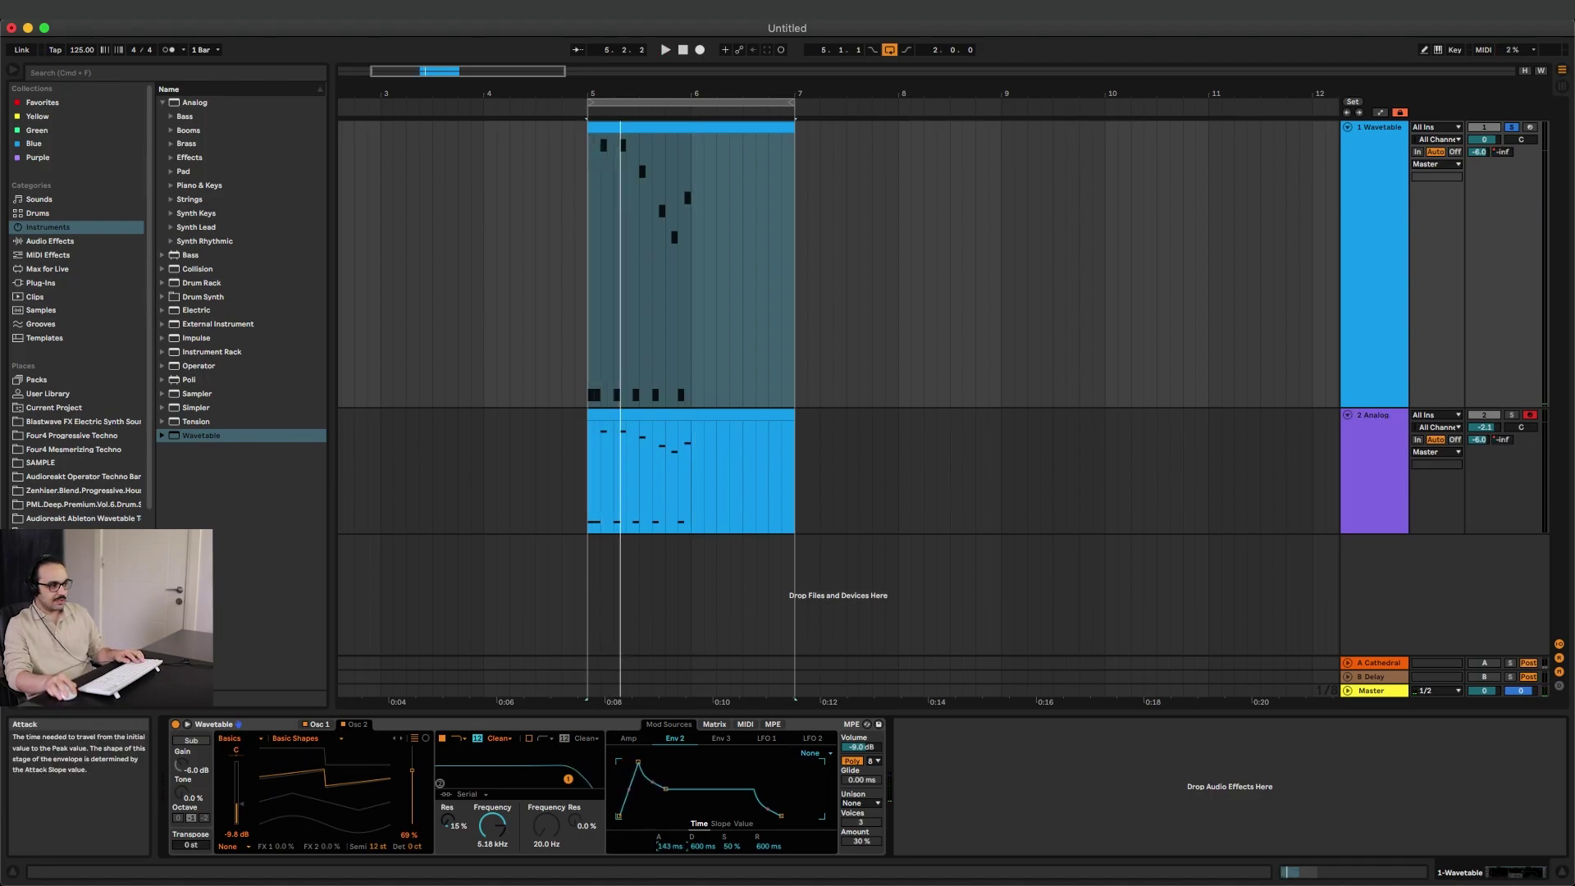
{"action": "mouse_move", "coordinate": [660, 833]}
{"action": "left_mouse_down"}
{"action": "mouse_move", "coordinate": [660, 812]}
{"action": "mouse_move", "coordinate": [669, 852]}
{"action": "left_mouse_up"}
{"action": "key", "text": "space"}
{"action": "key", "text": "space"}
{"action": "key", "text": "space"}
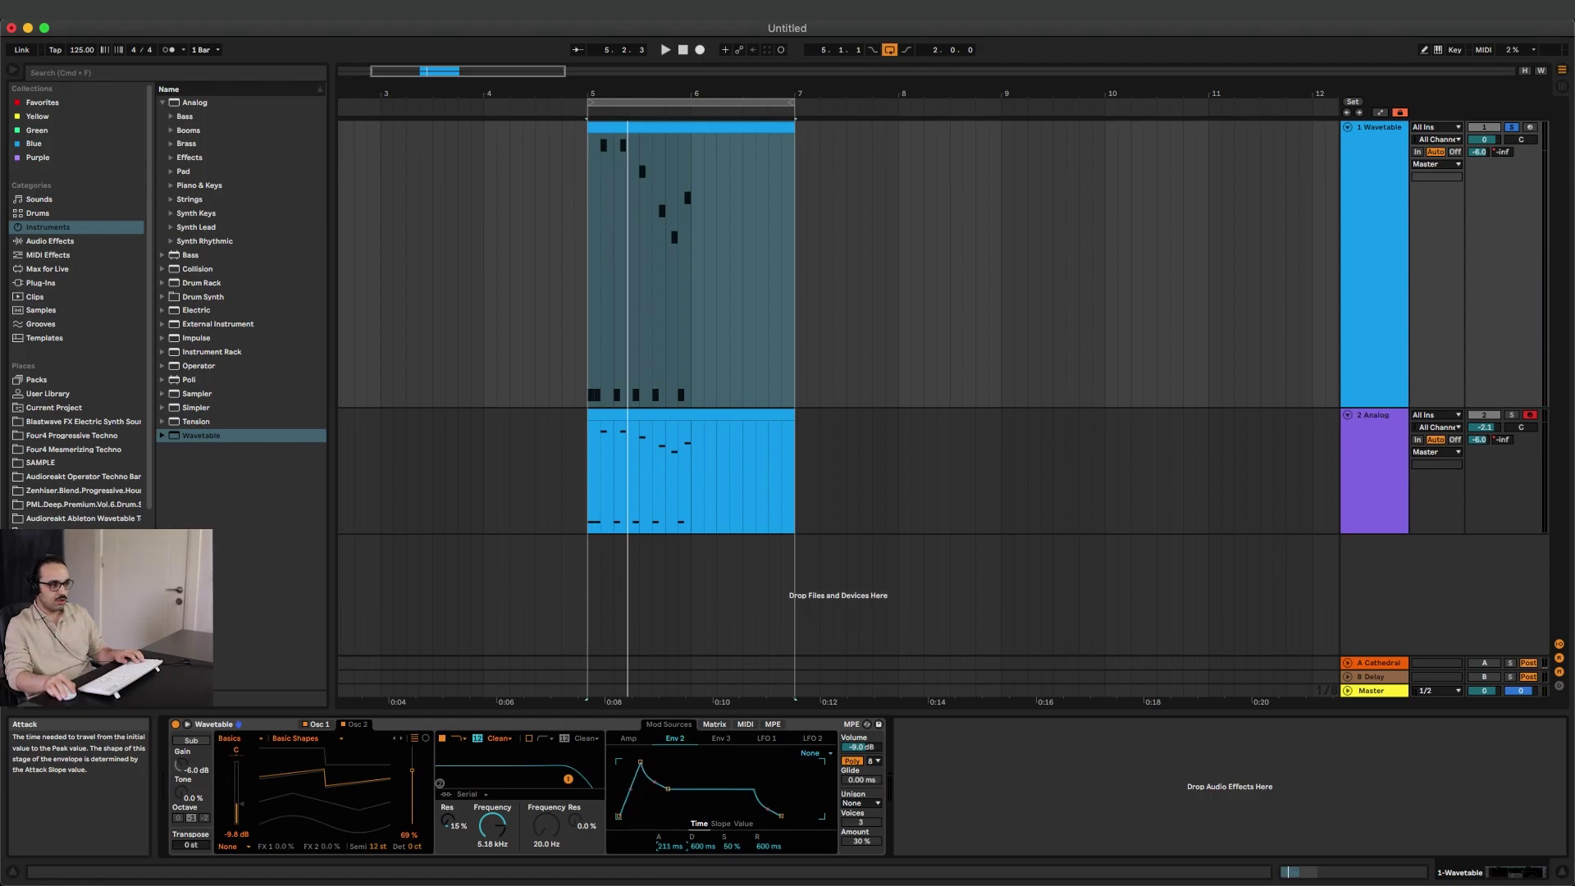
{"action": "key", "text": "space"}
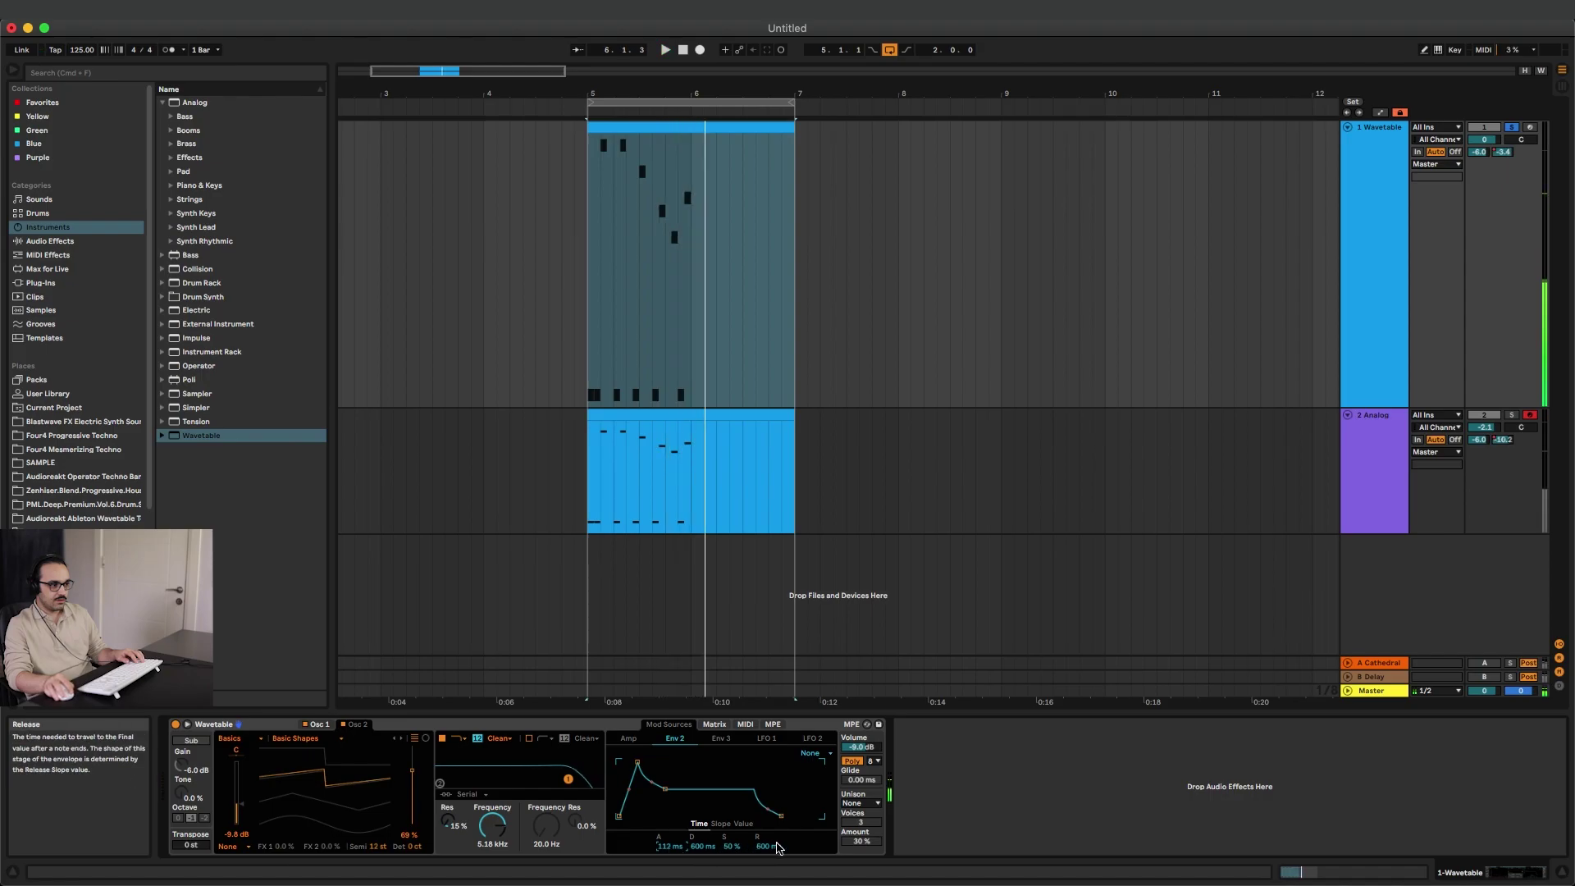
Shape Env 2 by ear with decay 567 ms, sustain 29% and release 1.09 s, auditioning the loop.
{"action": "left_click_drag", "start_coordinate": [760, 848], "coordinate": [731, 866]}
{"action": "key", "text": "space"}
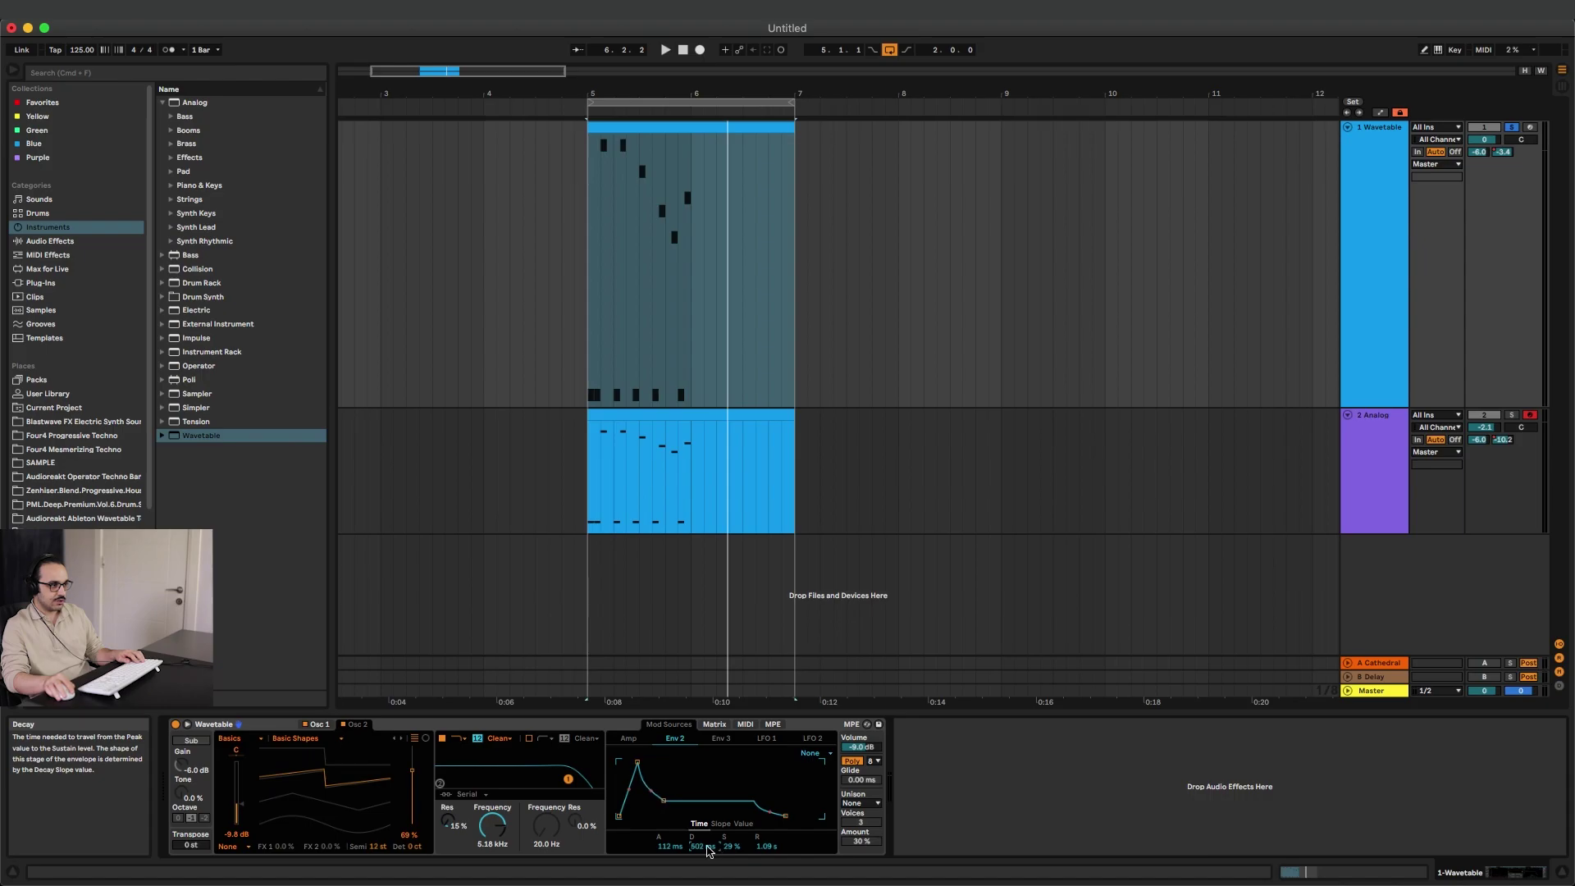
{"action": "key", "text": "space"}
{"action": "left_click_drag", "start_coordinate": [710, 847], "coordinate": [729, 842]}
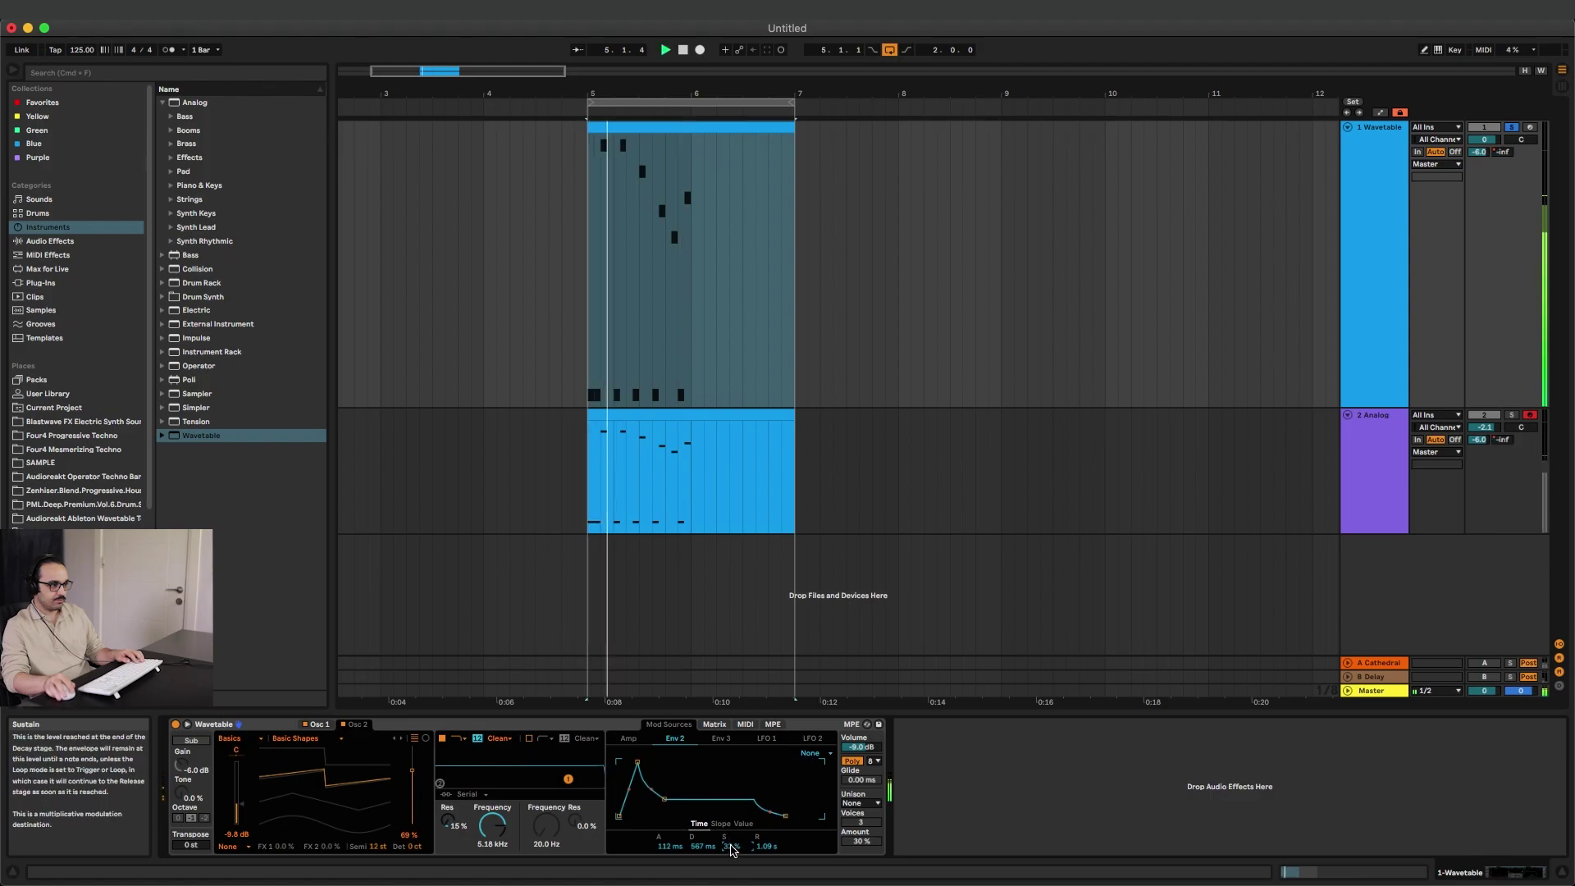
{"action": "key", "text": "space"}
Set the Amp envelope's attack to 80.1 ms.
{"action": "left_click", "coordinate": [629, 739]}
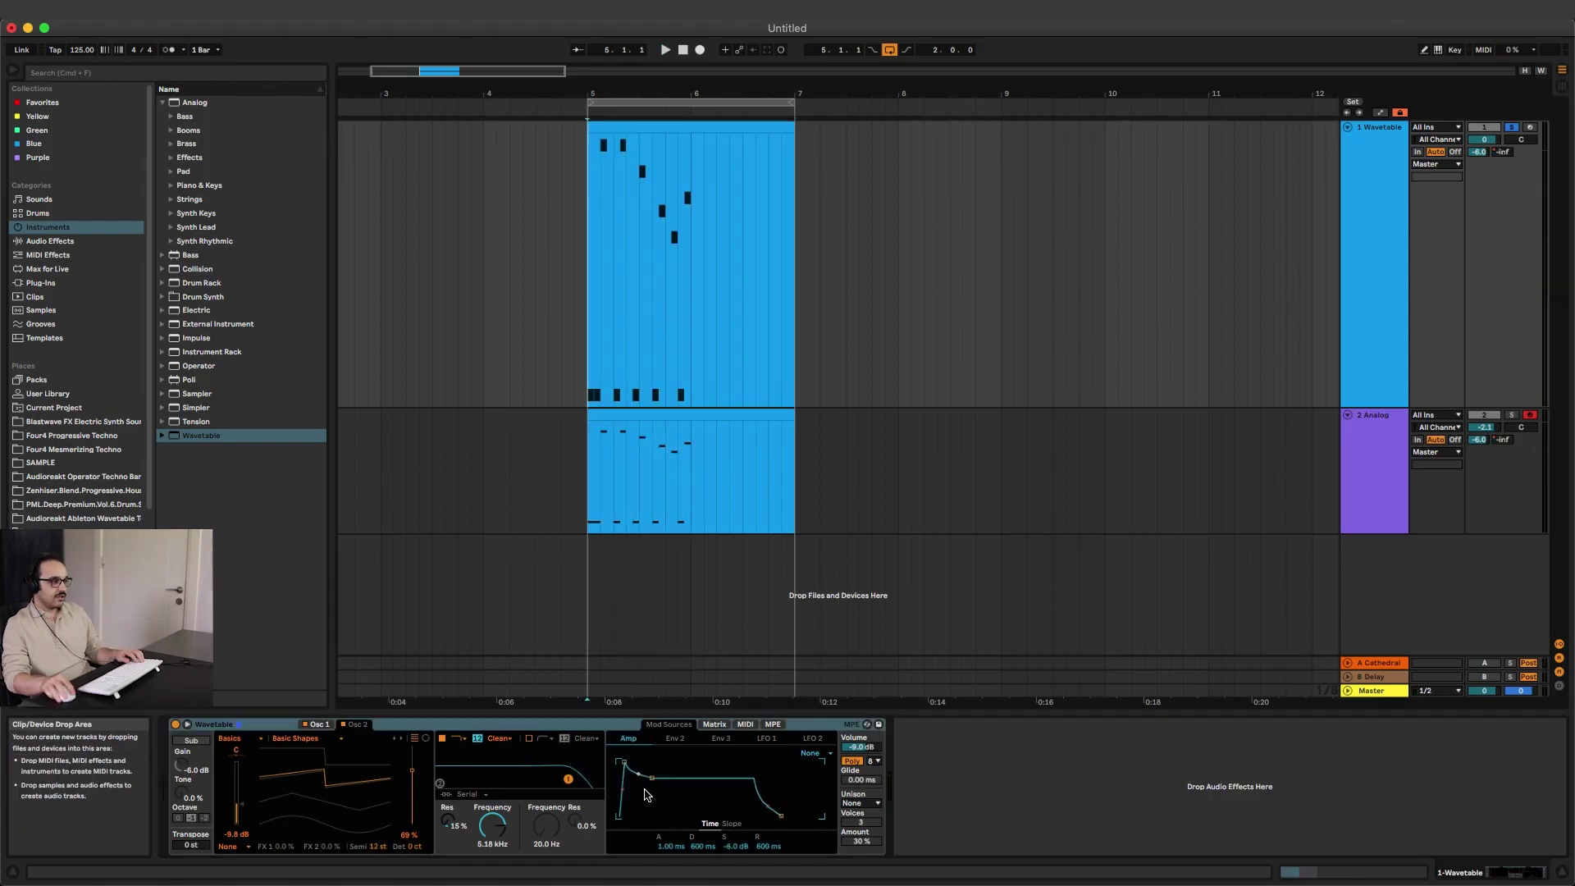
{"action": "left_click", "coordinate": [670, 848]}
{"action": "left_click_drag", "start_coordinate": [670, 846], "coordinate": [670, 808]}
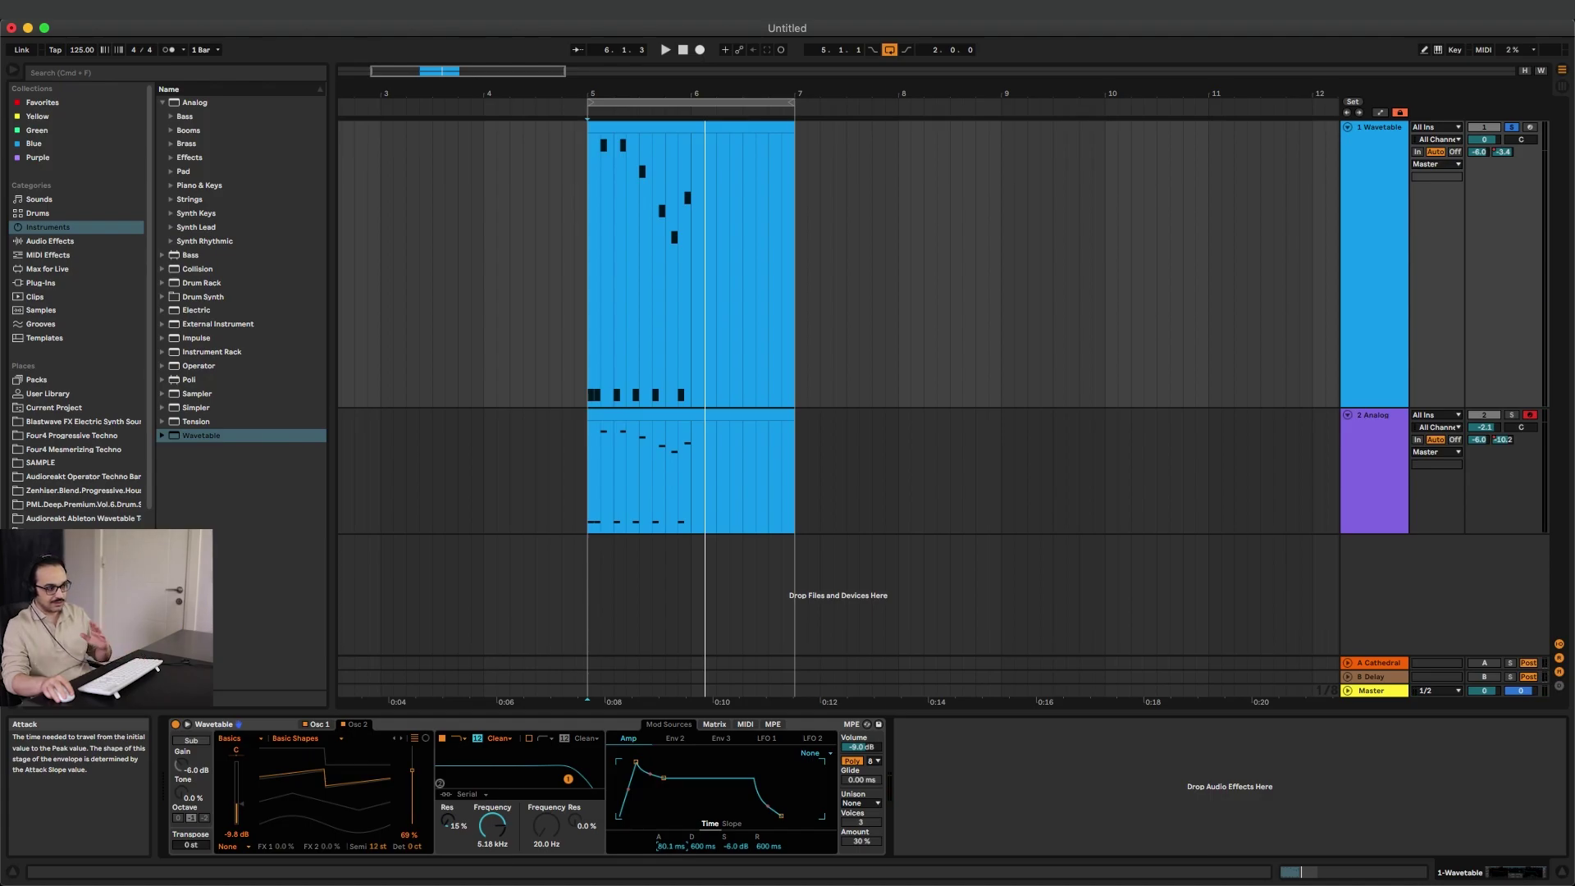
Try the Amp envelope with its attack at minimum during playback, undo the change, and audition the loop again.
{"action": "left_click_drag", "start_coordinate": [670, 846], "coordinate": [670, 869]}
{"action": "key", "text": "space"}
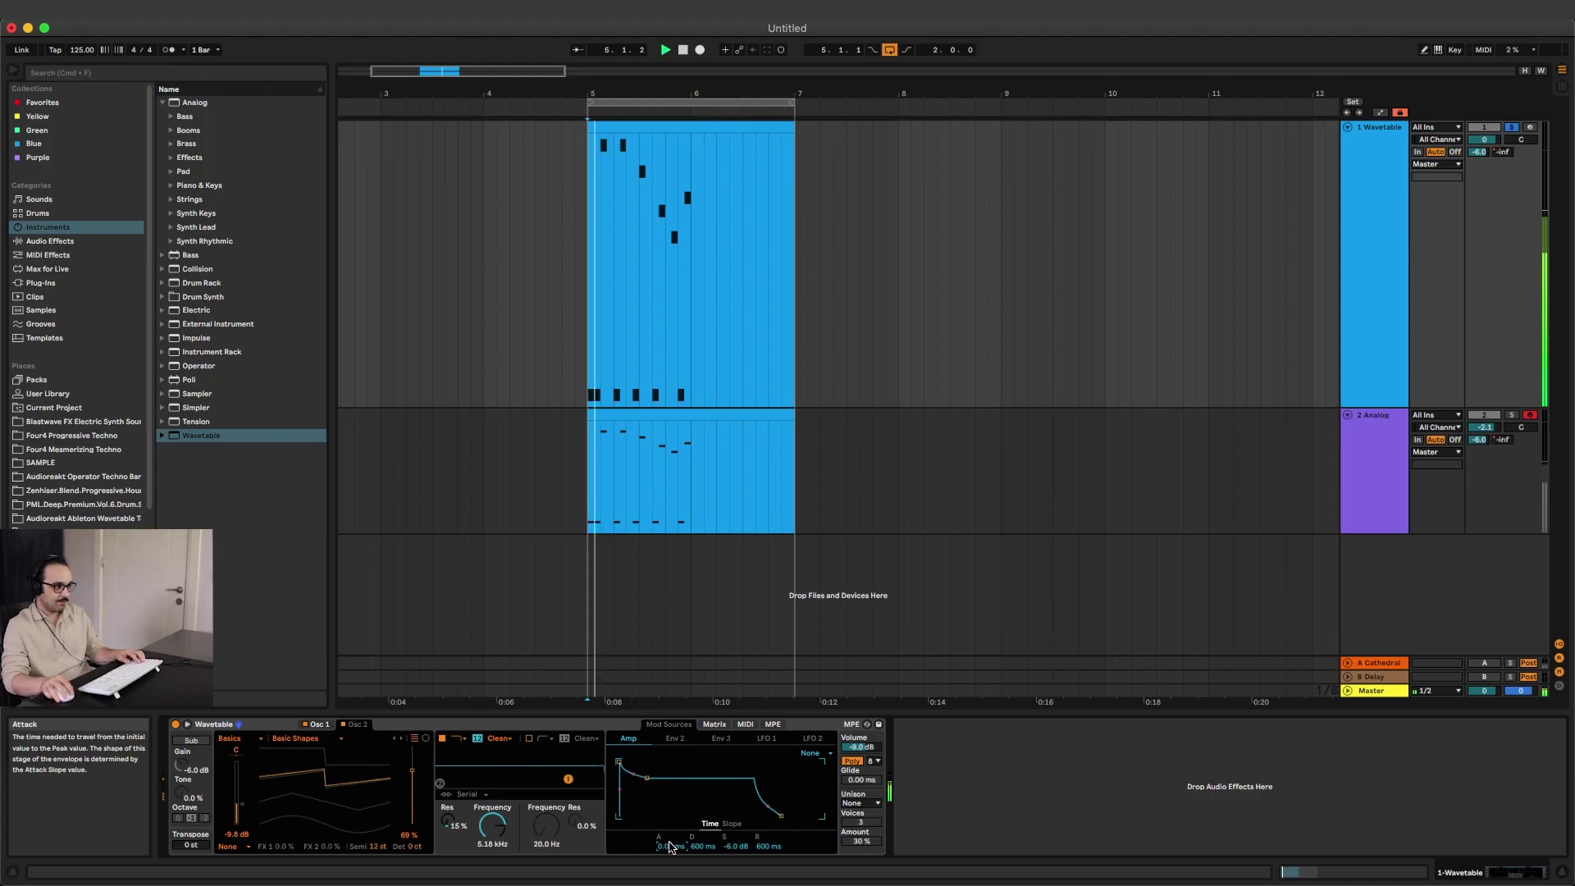
{"action": "key", "text": "space"}
{"action": "key", "text": "super+z"}
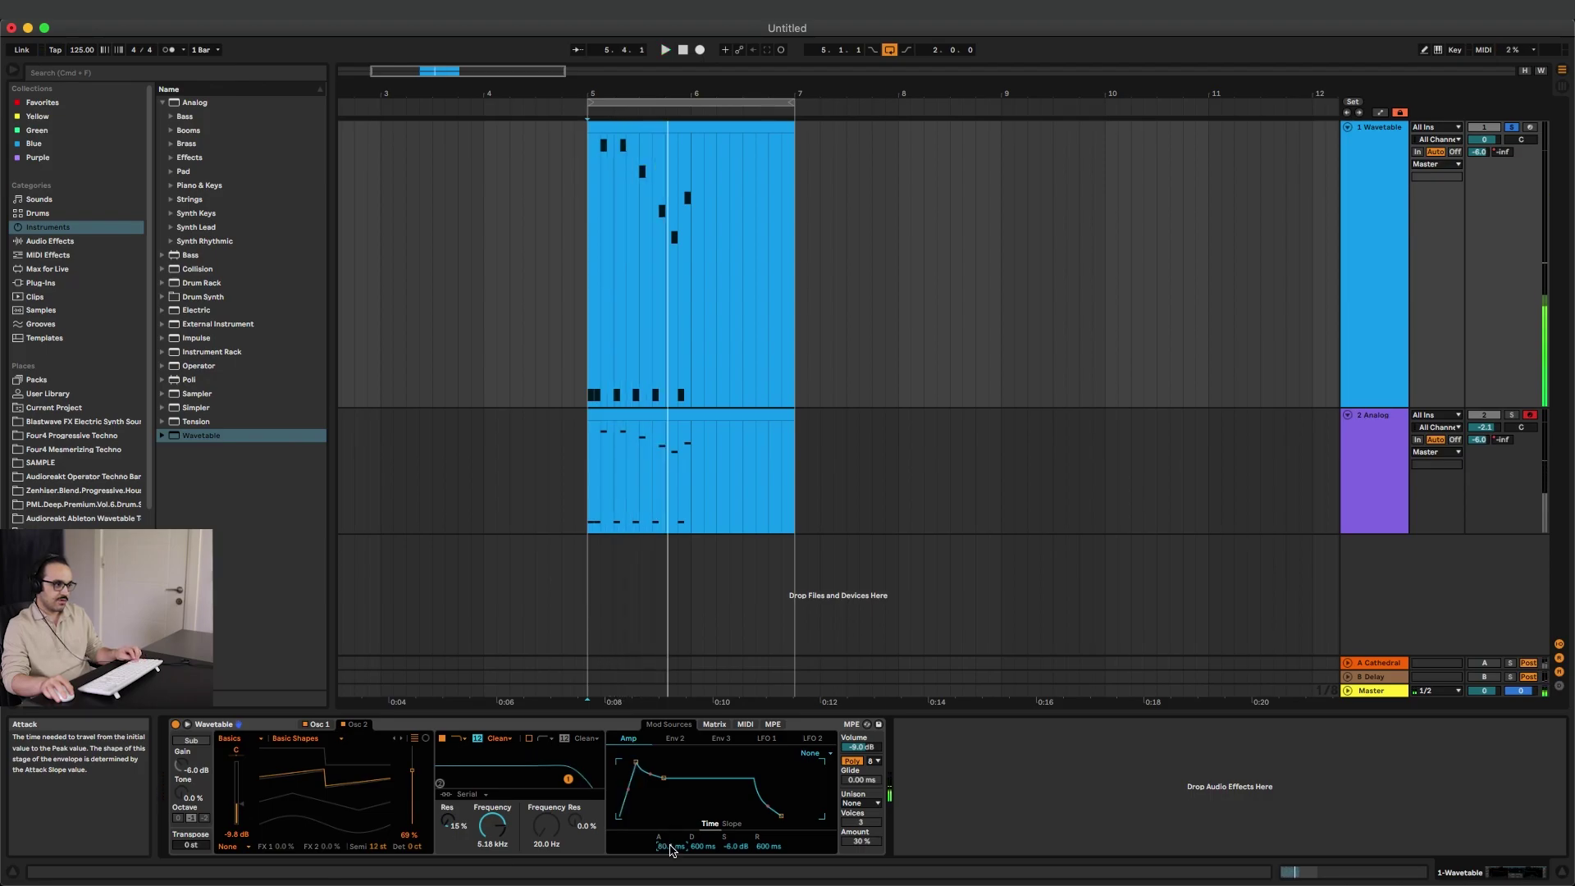
{"action": "key", "text": "space"}
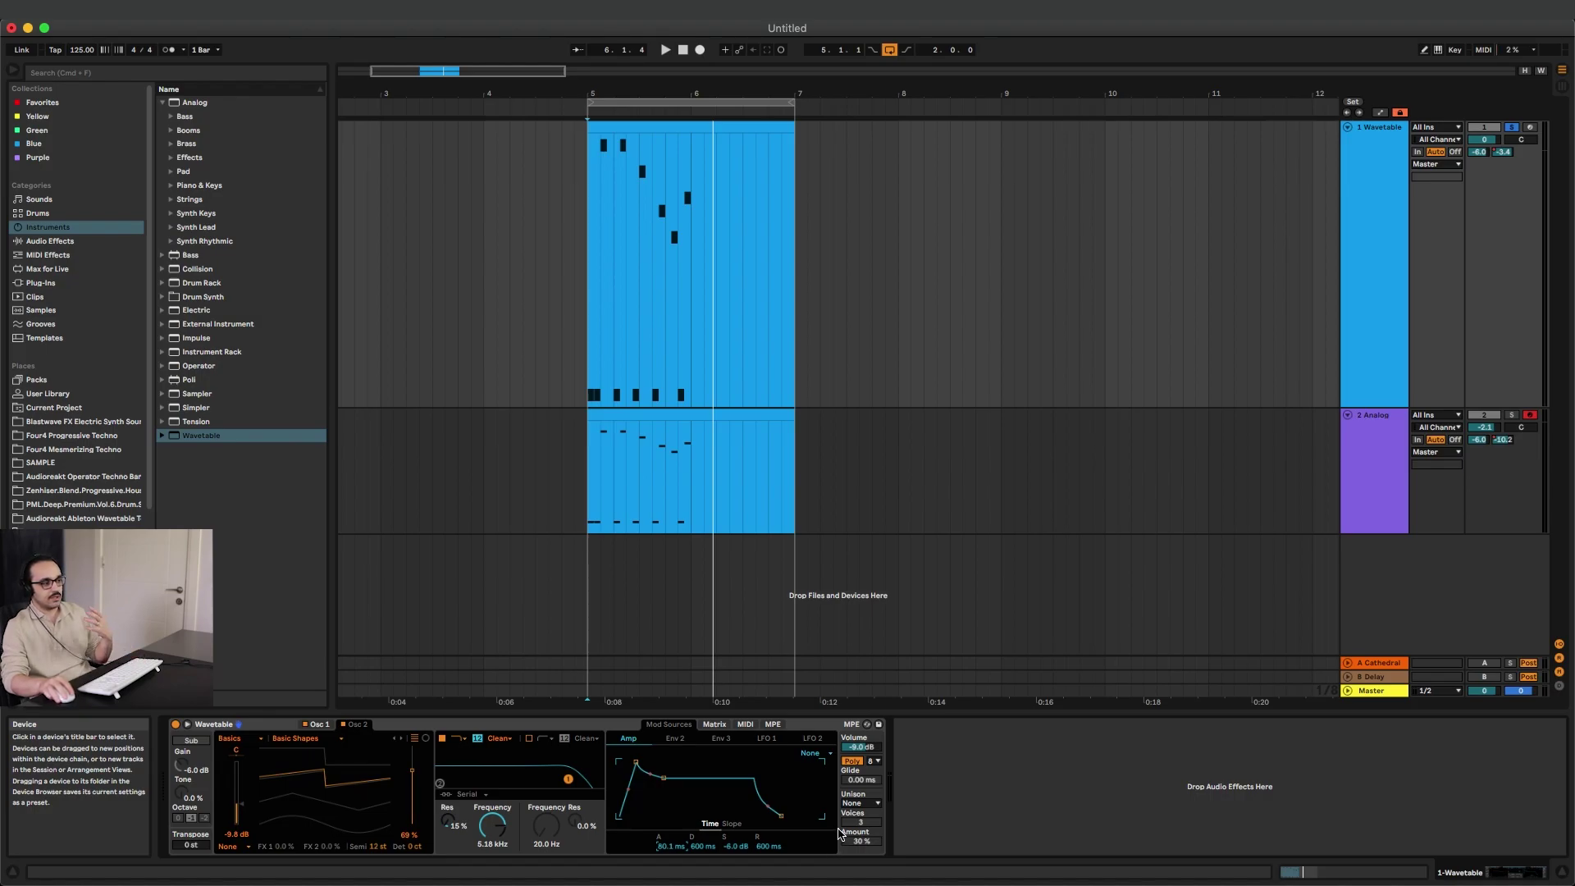
Set Wavetable's unison mode to Noise with 8 voices, raise its amount to about 60%, and audition the loop.
{"action": "left_click", "coordinate": [859, 803]}
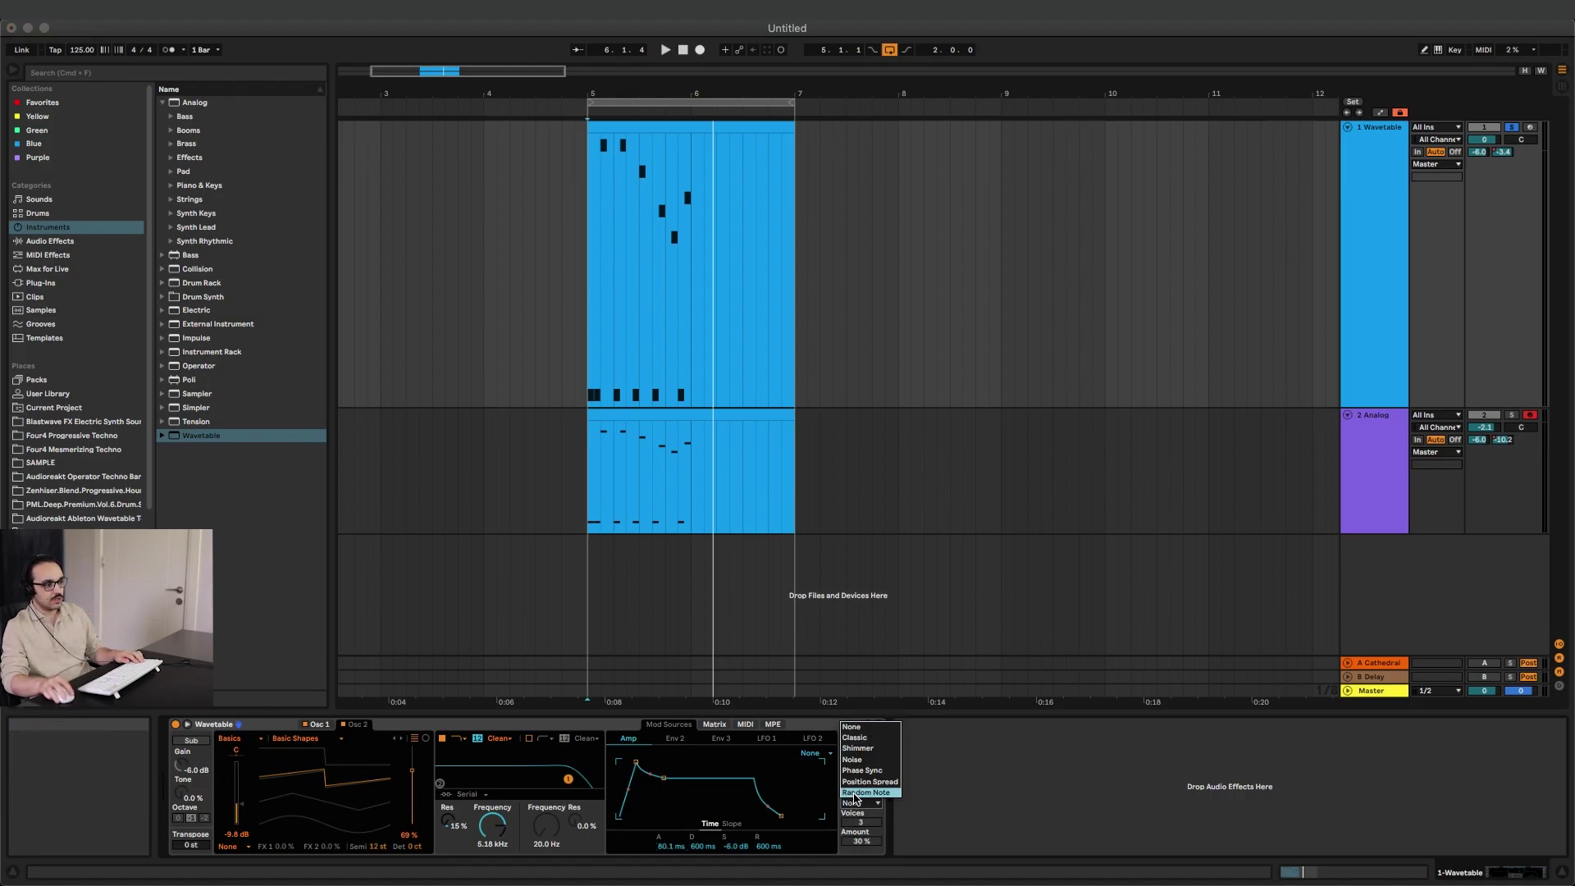
{"action": "left_click", "coordinate": [852, 760]}
{"action": "mouse_move", "coordinate": [860, 821]}
{"action": "left_mouse_down"}
{"action": "mouse_move", "coordinate": [860, 808]}
{"action": "mouse_move", "coordinate": [859, 839]}
{"action": "left_mouse_up"}
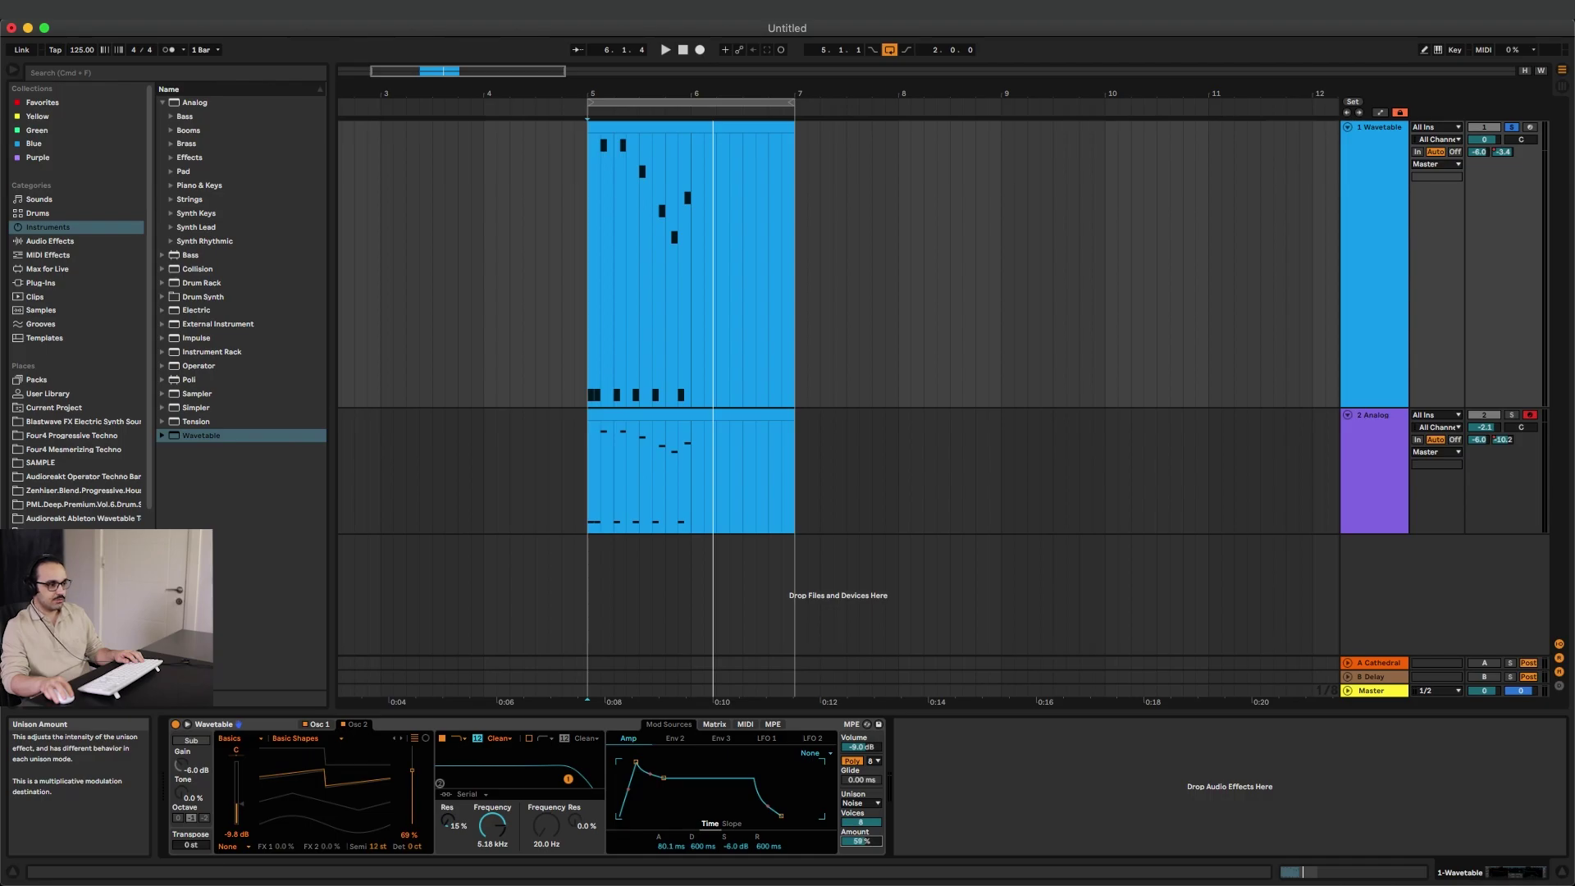
{"action": "key", "text": "space"}
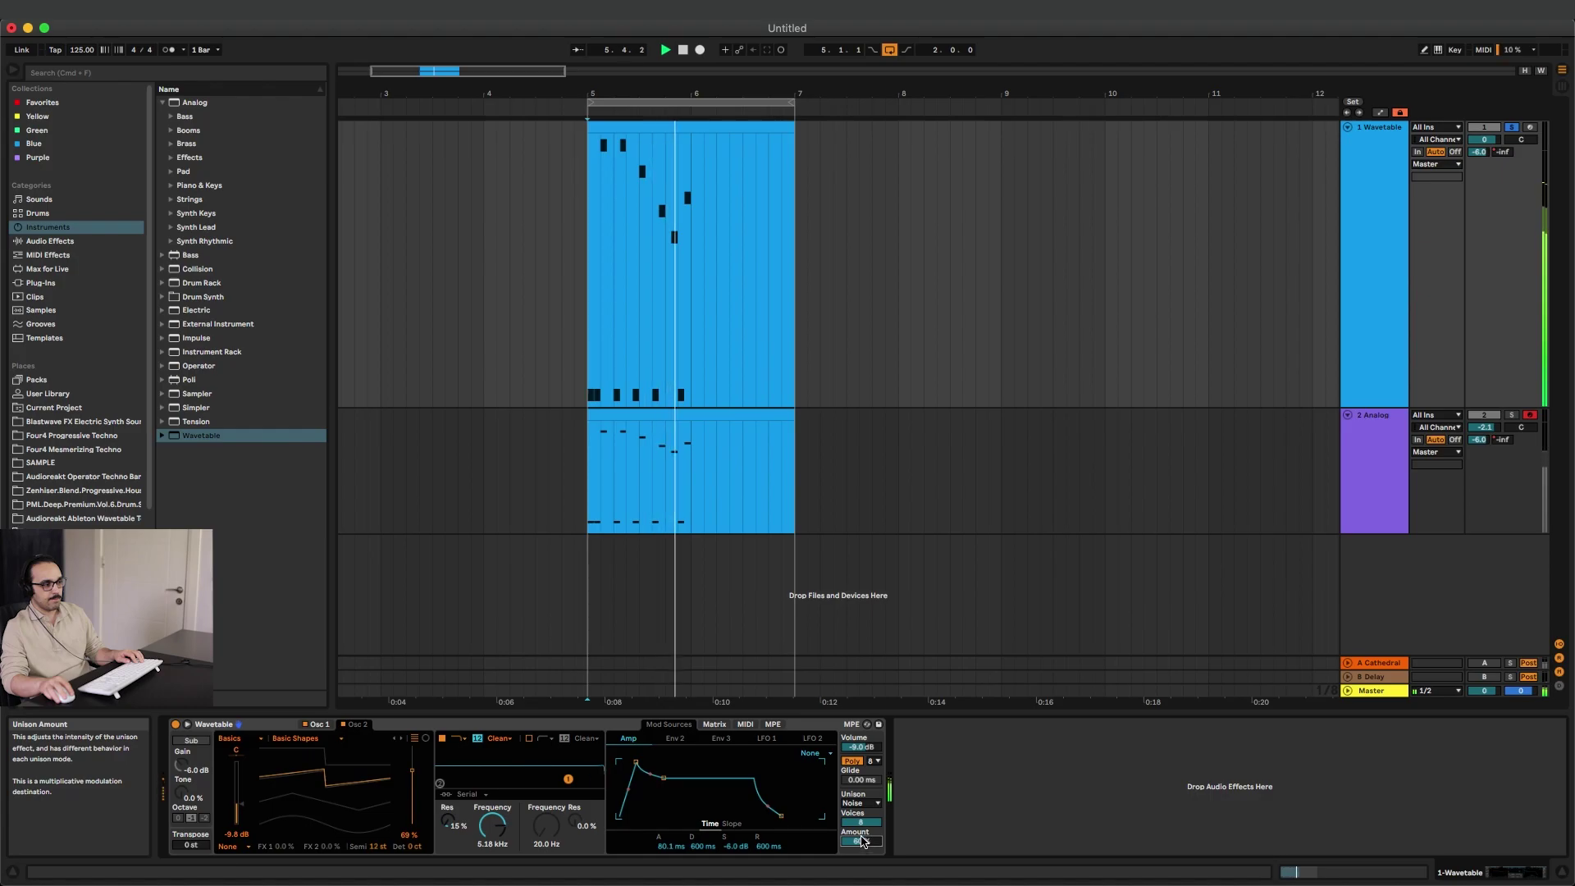
Turn Wavetable's unison off for comparison and switch it back to Noise.
{"action": "left_click", "coordinate": [857, 803]}
{"action": "left_click", "coordinate": [851, 727]}
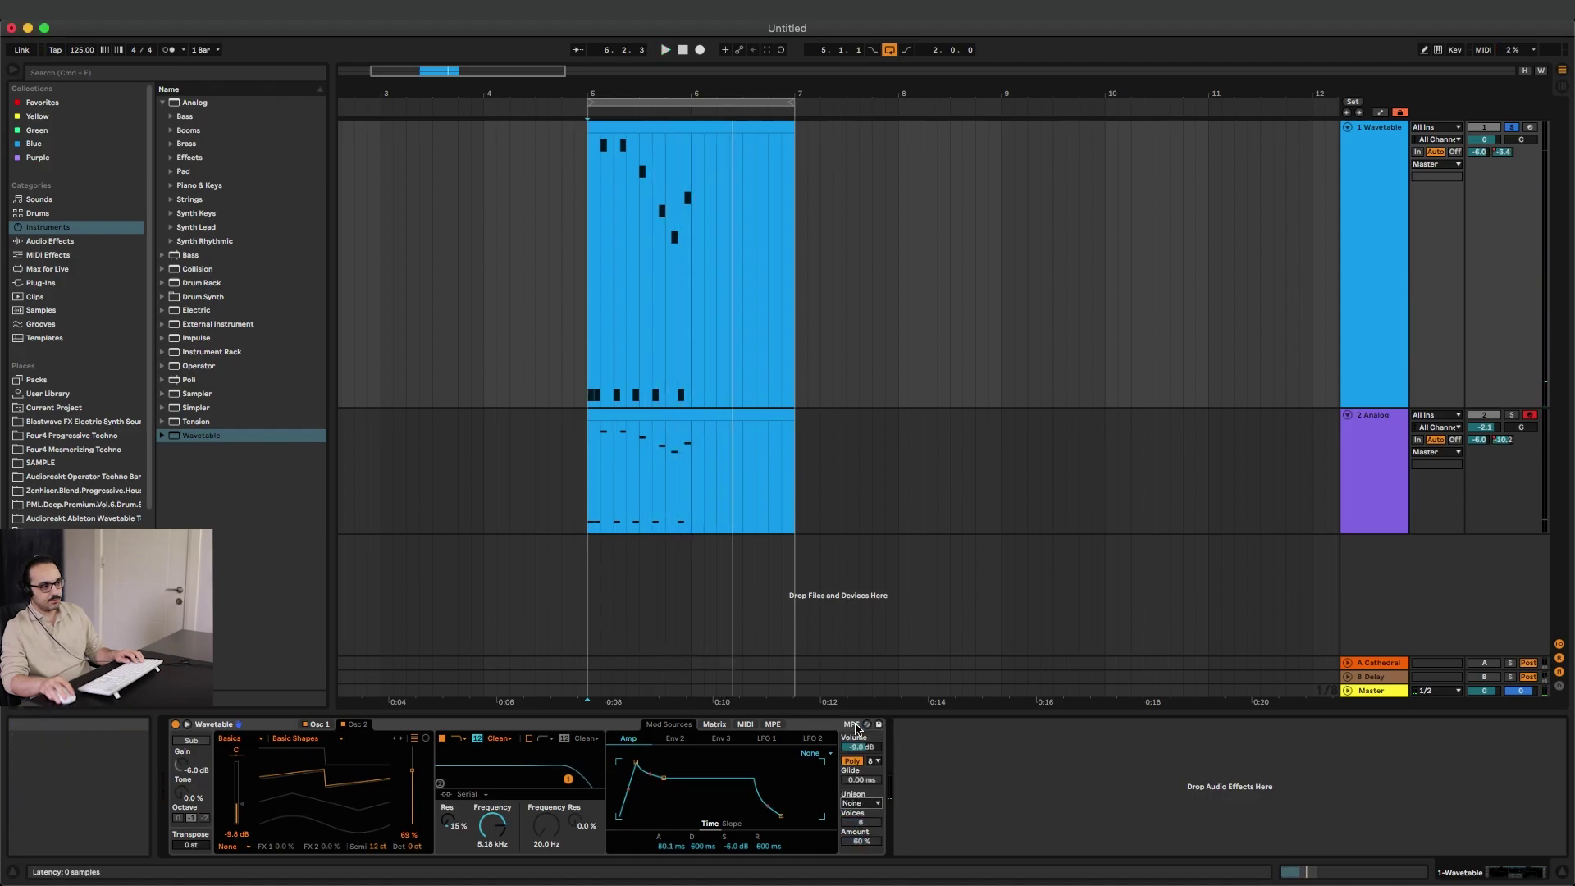
{"action": "left_click", "coordinate": [858, 806]}
{"action": "left_click", "coordinate": [867, 767]}
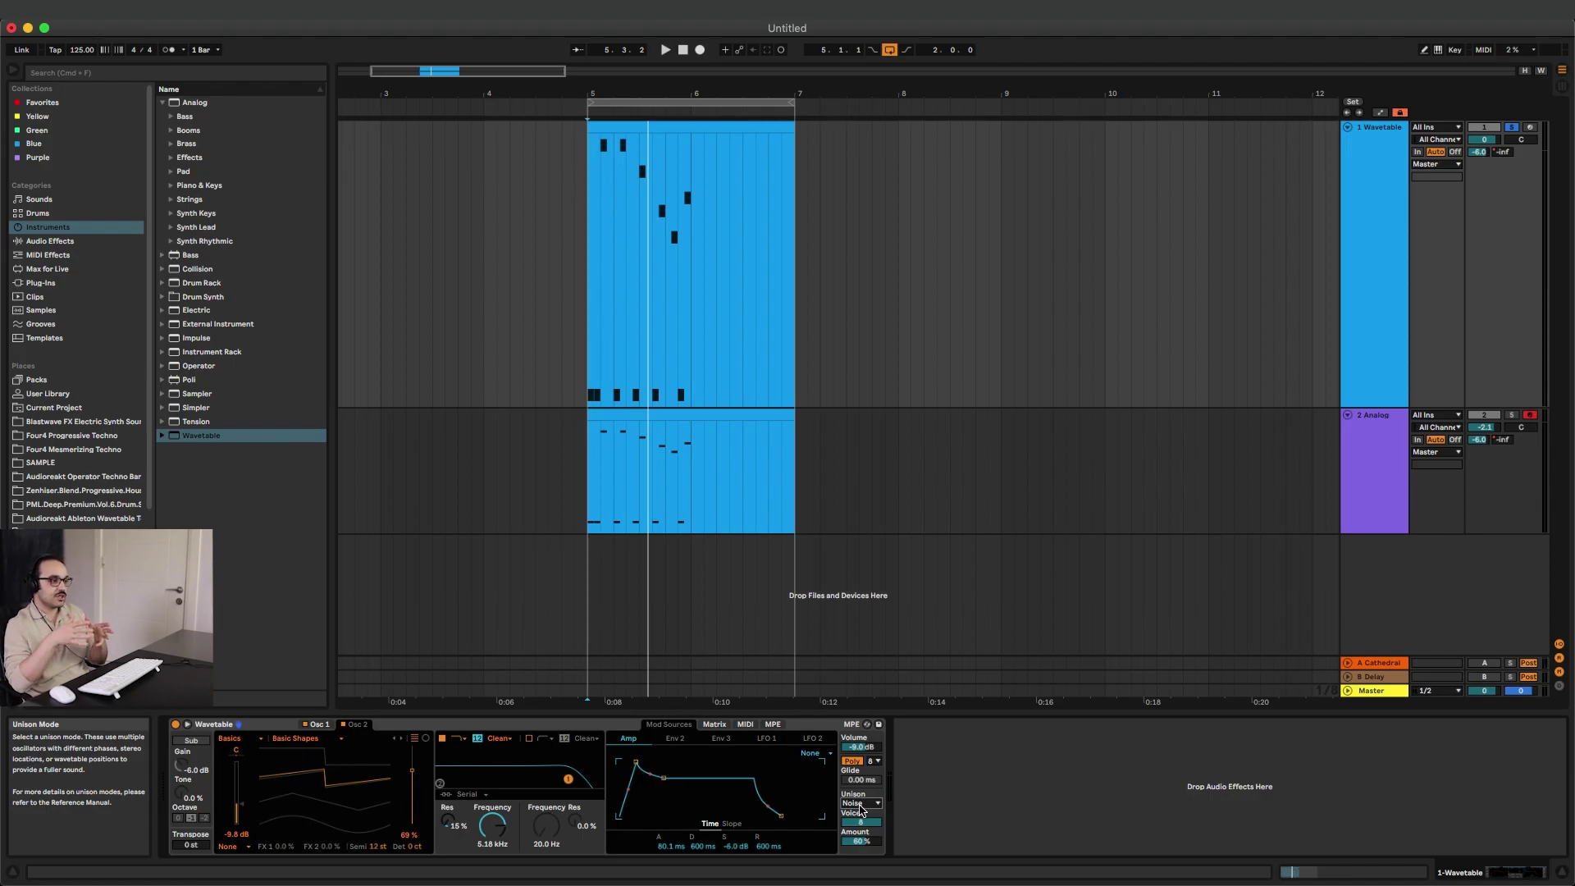
Audition the Classic and Shimmer unison modes, then return to Noise.
{"action": "left_click", "coordinate": [859, 805]}
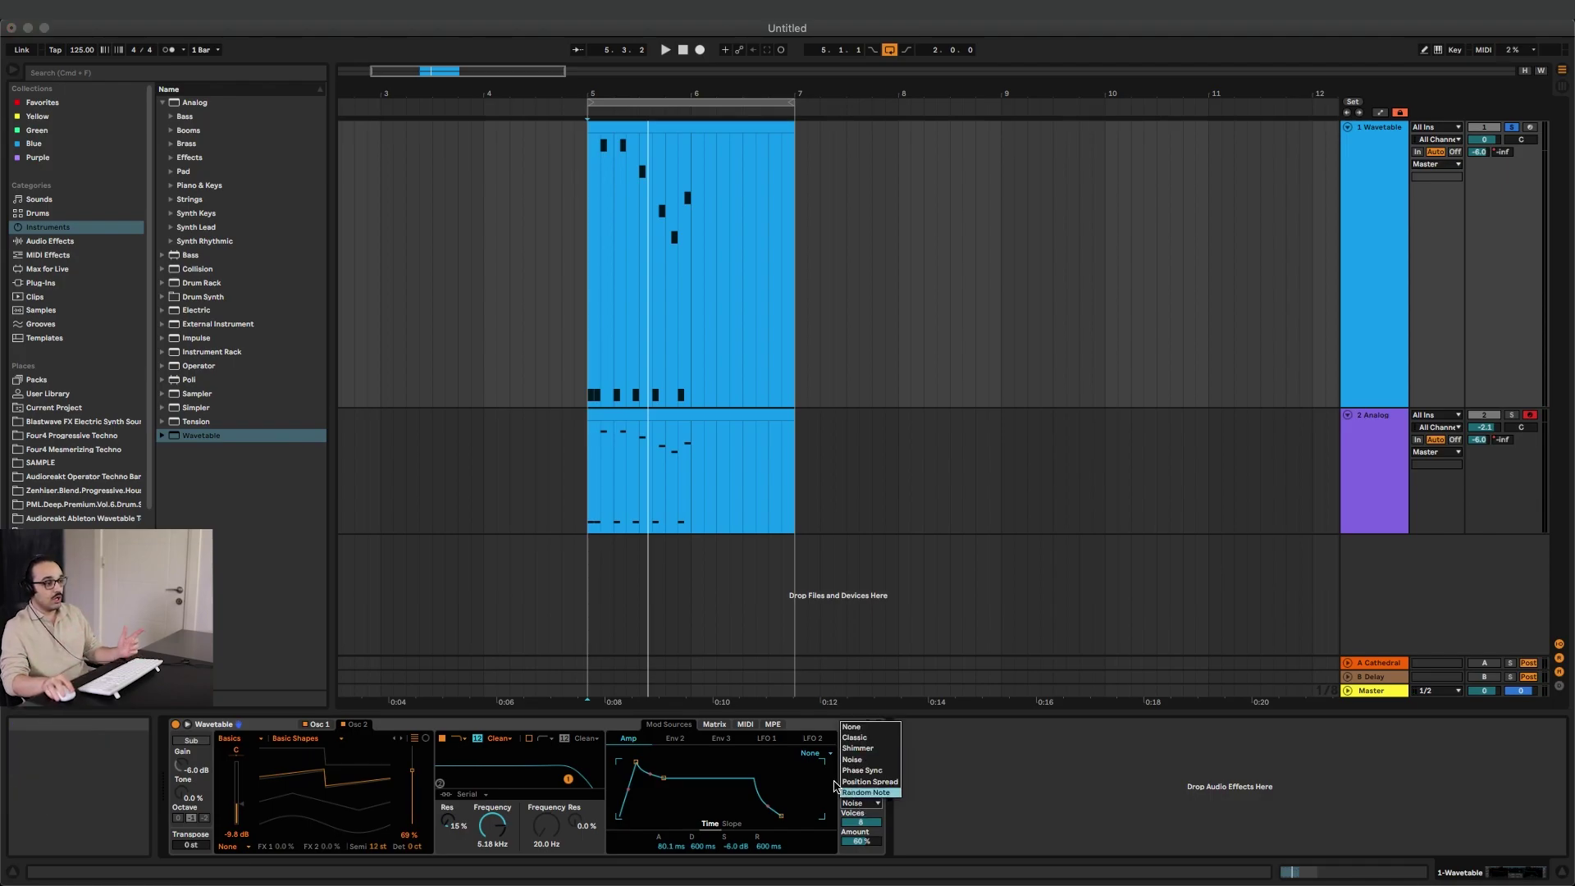
{"action": "left_click", "coordinate": [854, 738]}
{"action": "key", "text": "space"}
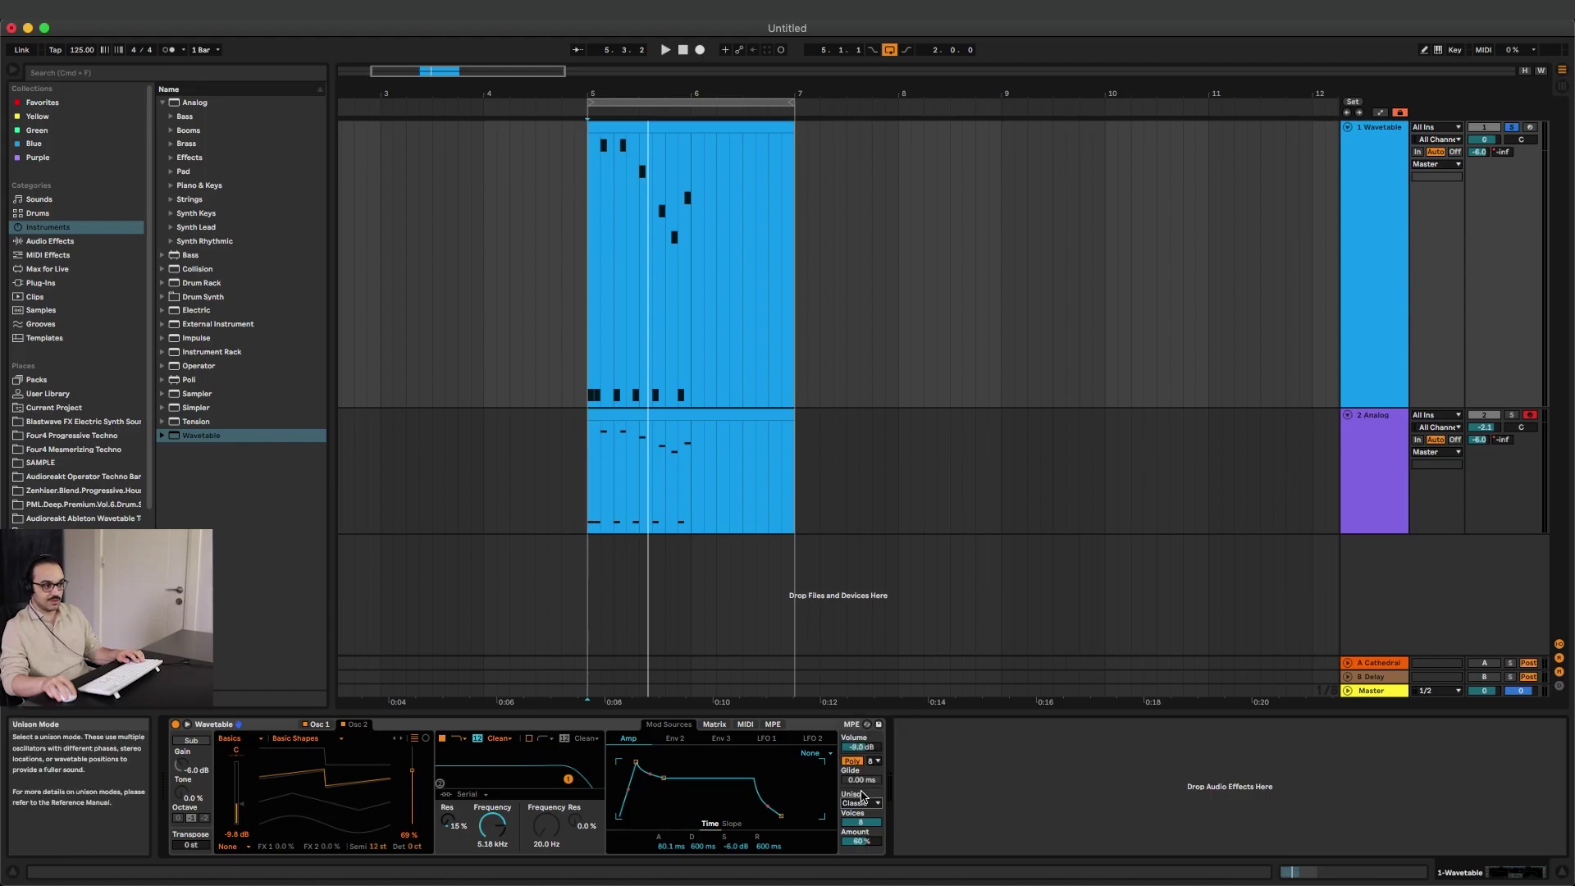
{"action": "left_click", "coordinate": [865, 805]}
{"action": "left_click", "coordinate": [857, 748]}
{"action": "left_click", "coordinate": [859, 805]}
{"action": "left_click", "coordinate": [857, 763]}
{"action": "key", "text": "space"}
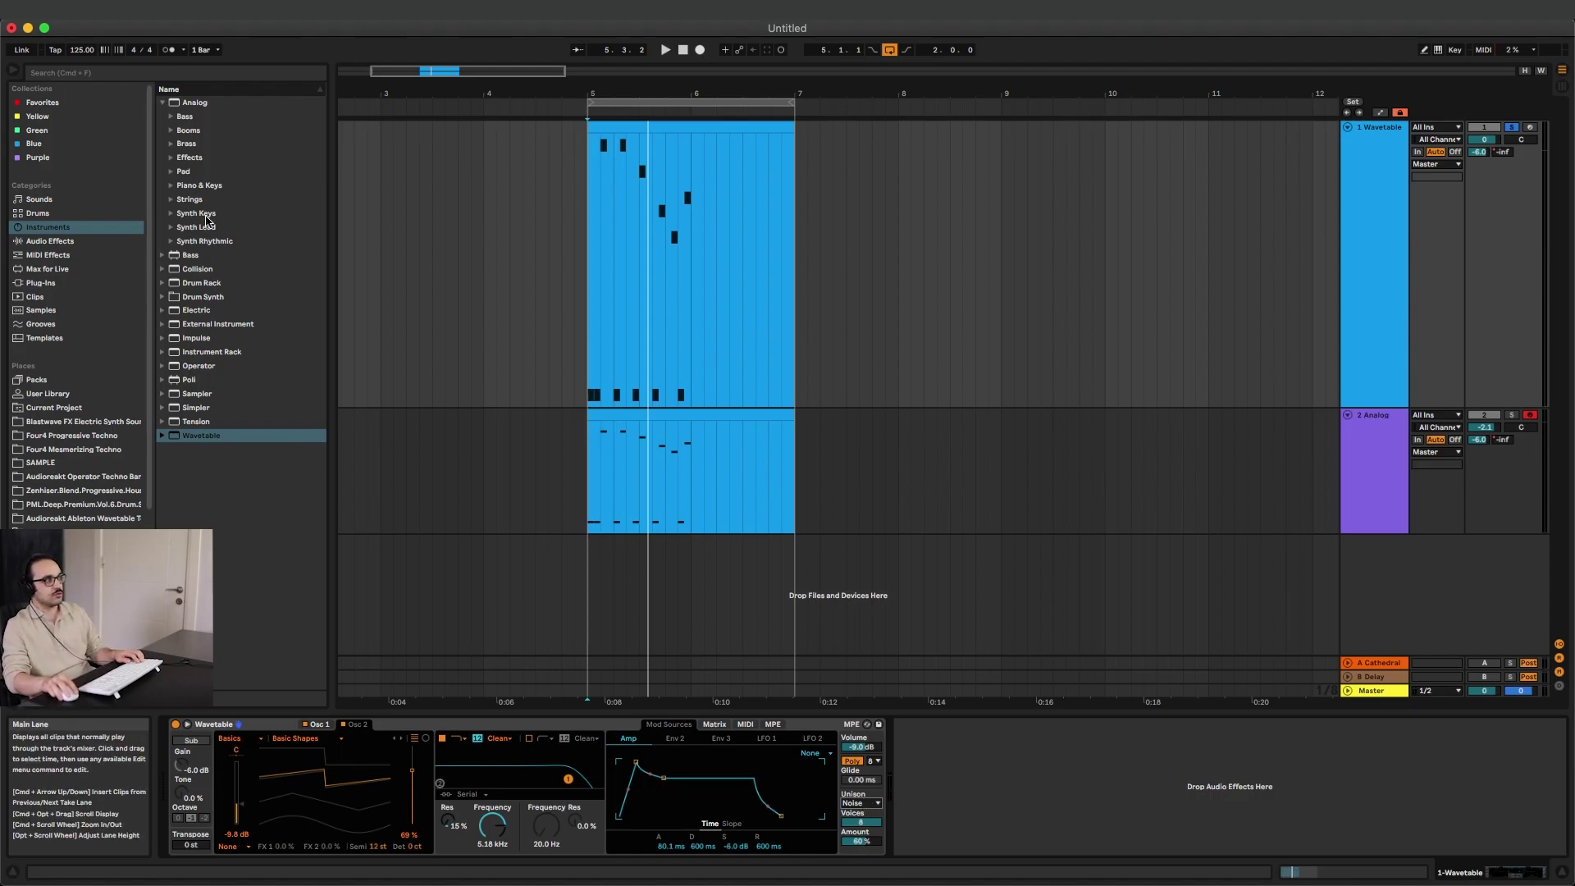
Search the browser for "ott" and add the Multiband Dynamics OTT preset after Wavetable.
{"action": "left_click", "coordinate": [96, 74]}
{"action": "type", "text": "ot"}
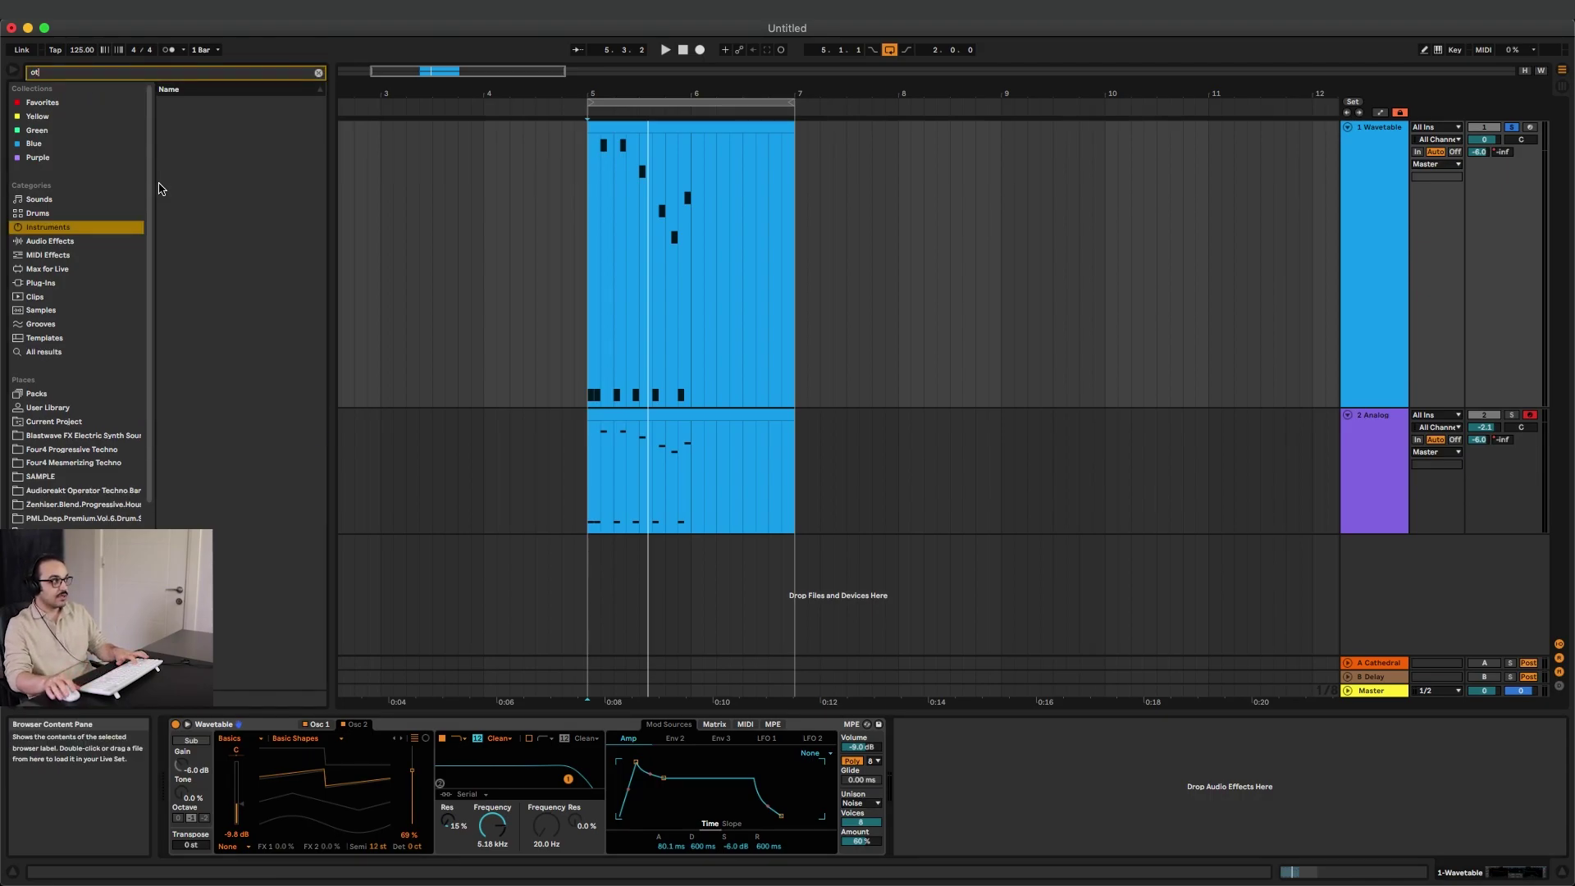
{"action": "type", "text": "t"}
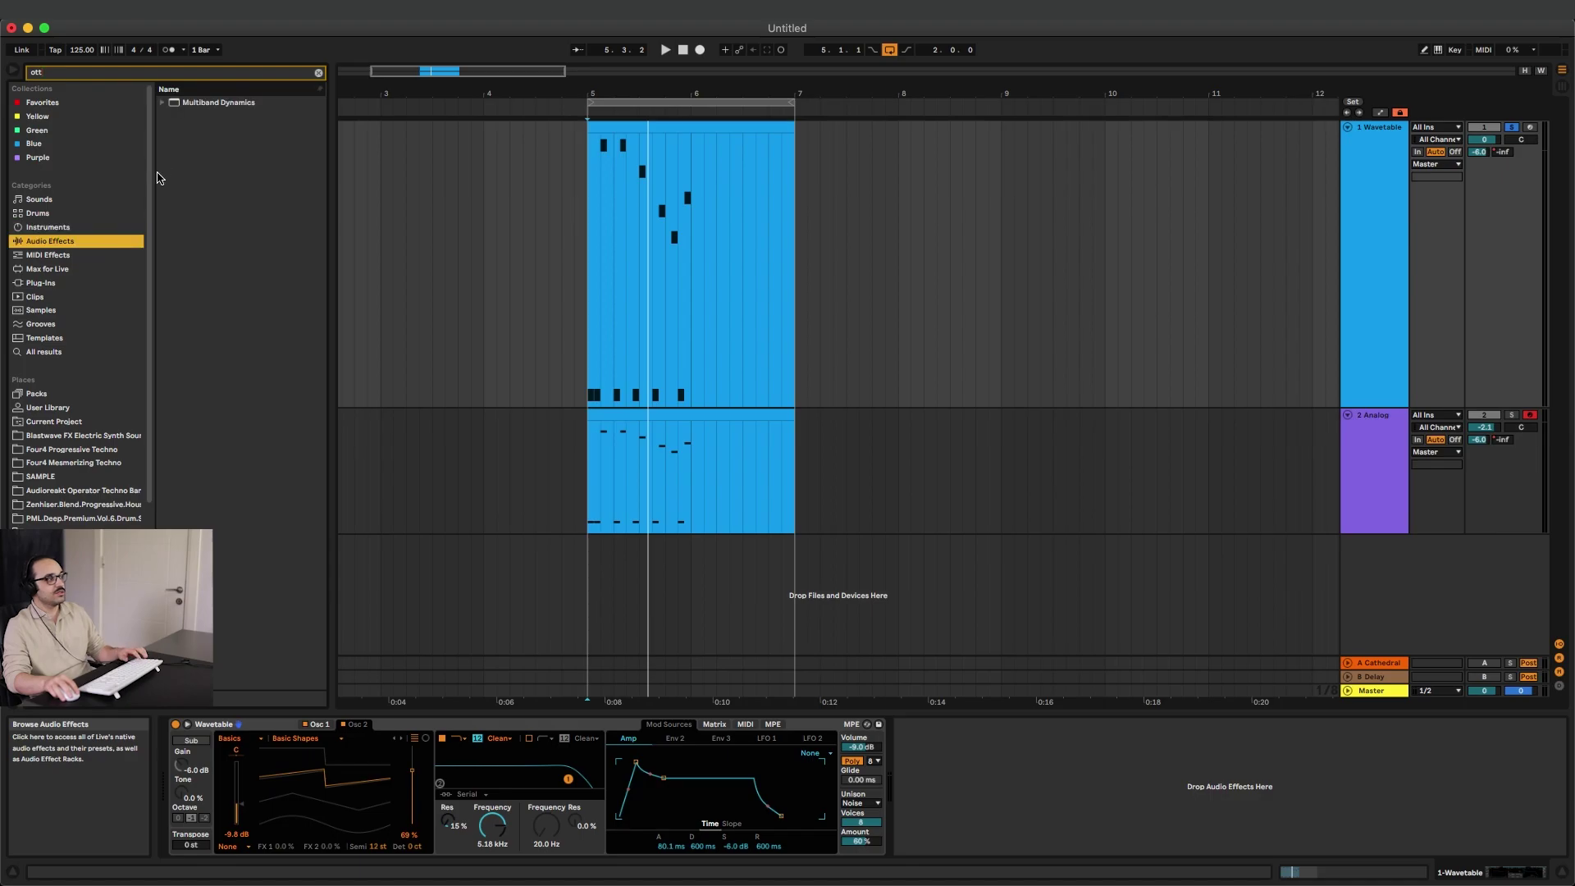
{"action": "left_click", "coordinate": [163, 104]}
{"action": "left_click_drag", "start_coordinate": [200, 120], "coordinate": [953, 785]}
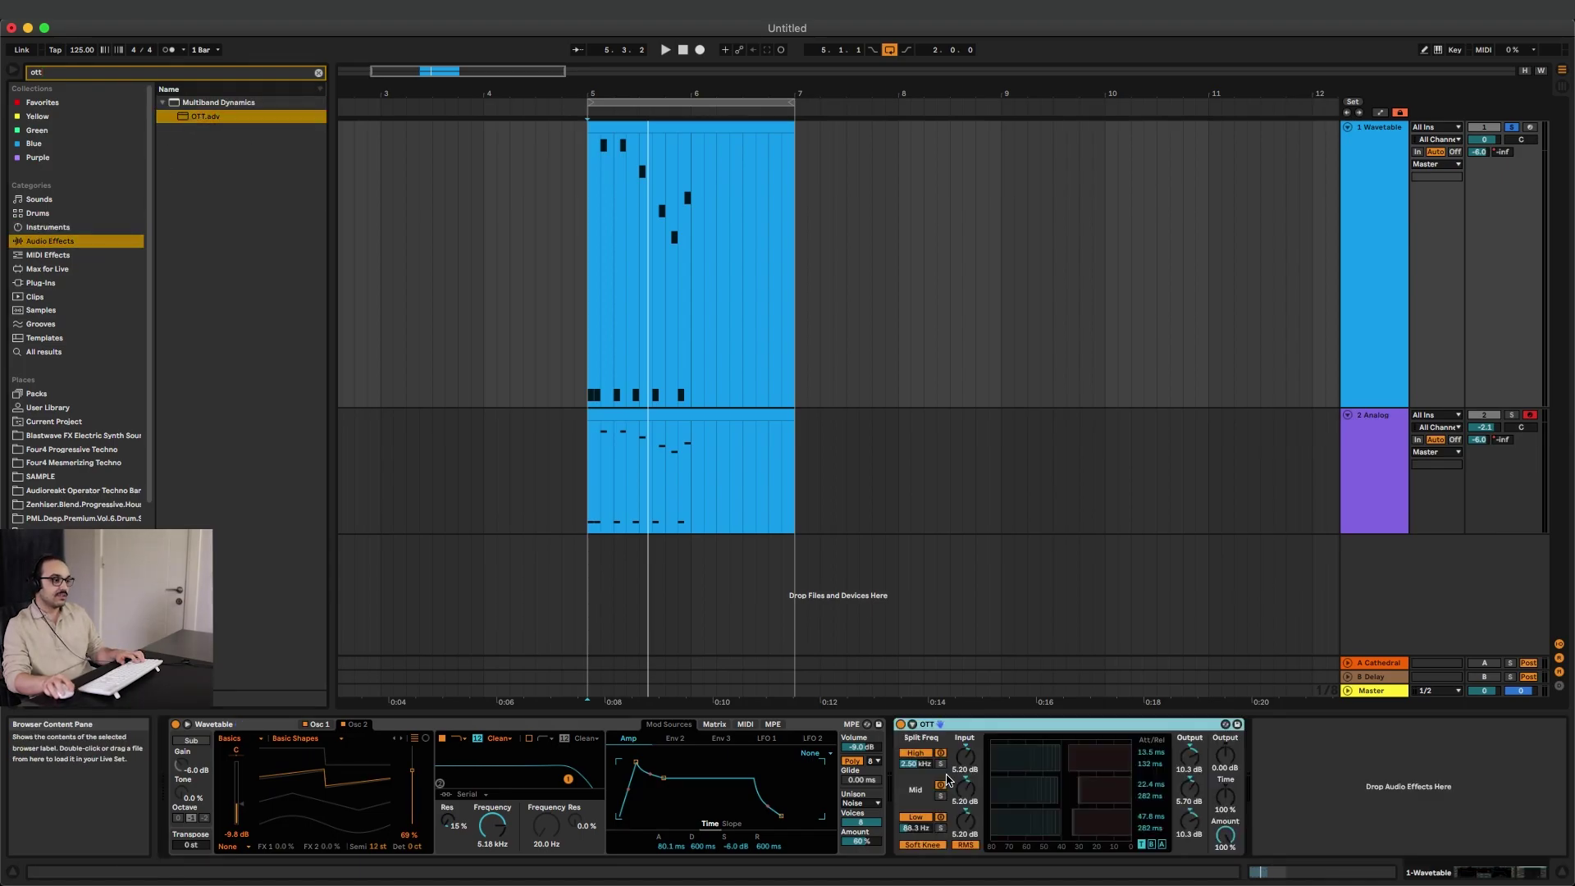
Sweep OTT's amount down to 12% and up to 100% while auditioning the loop.
{"action": "left_click", "coordinate": [1227, 838]}
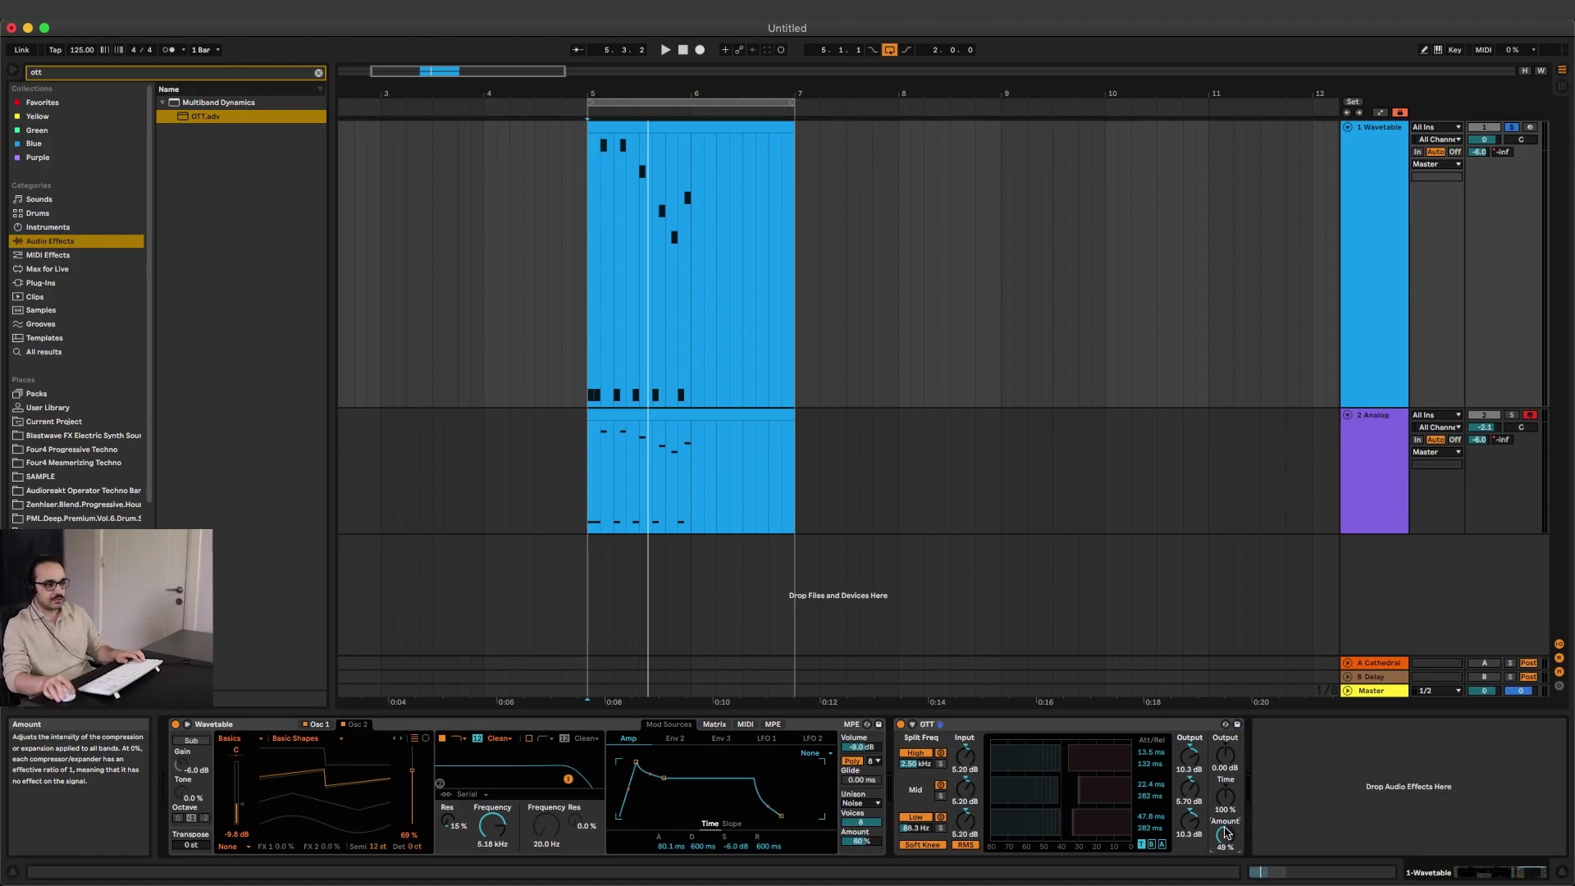
{"action": "left_click_drag", "start_coordinate": [1225, 835], "coordinate": [1225, 788]}
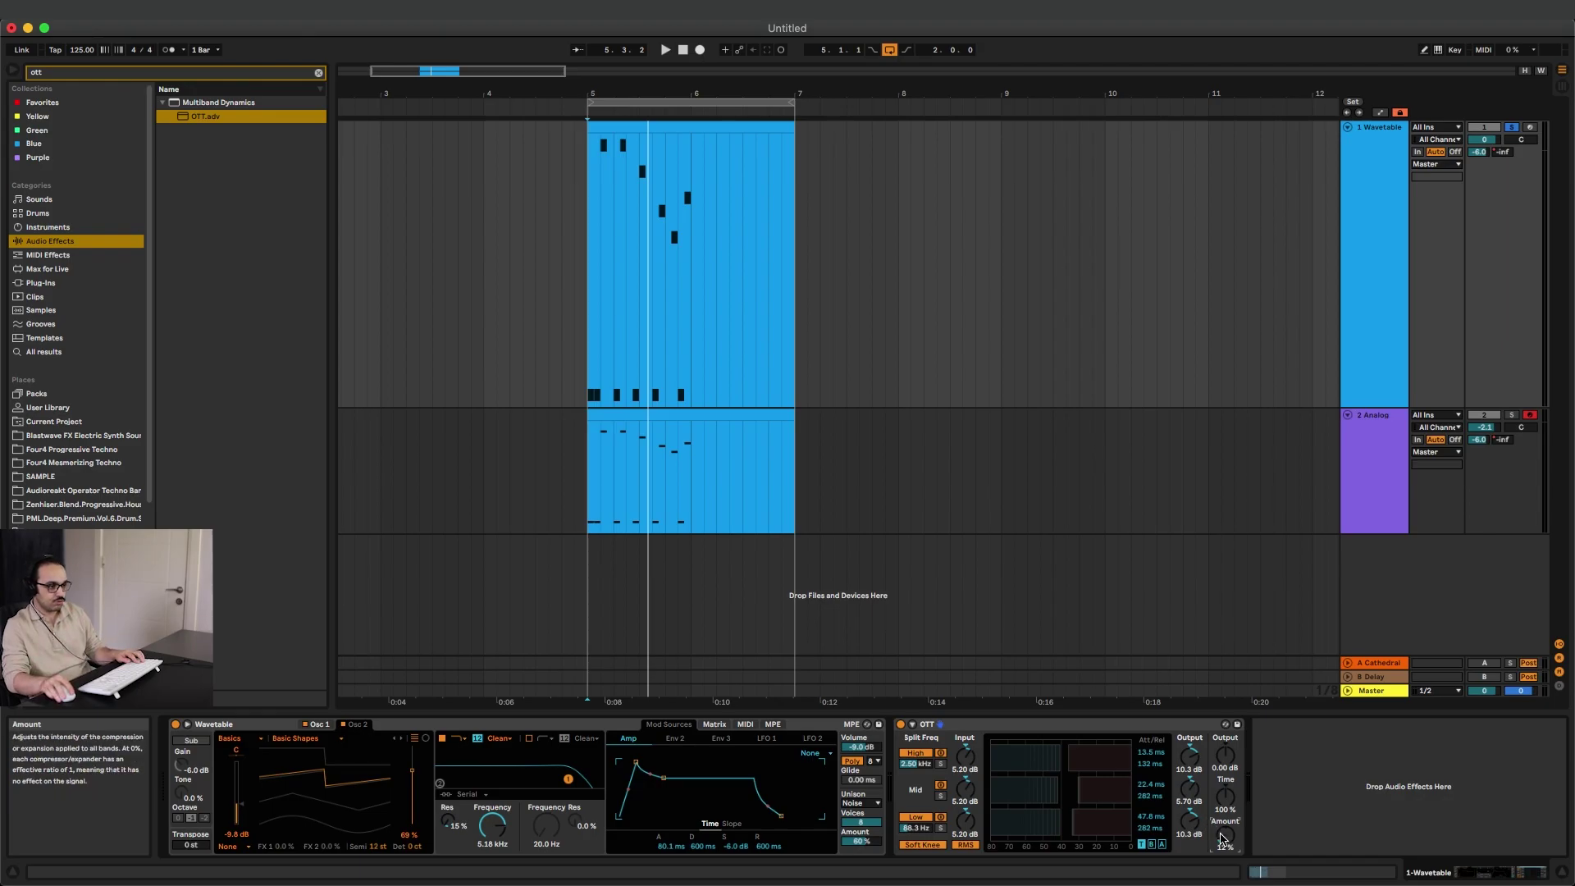
{"action": "left_click_drag", "start_coordinate": [1210, 822], "coordinate": [1210, 738]}
{"action": "key", "text": "space"}
{"action": "left_click_drag", "start_coordinate": [1223, 836], "coordinate": [1222, 803]}
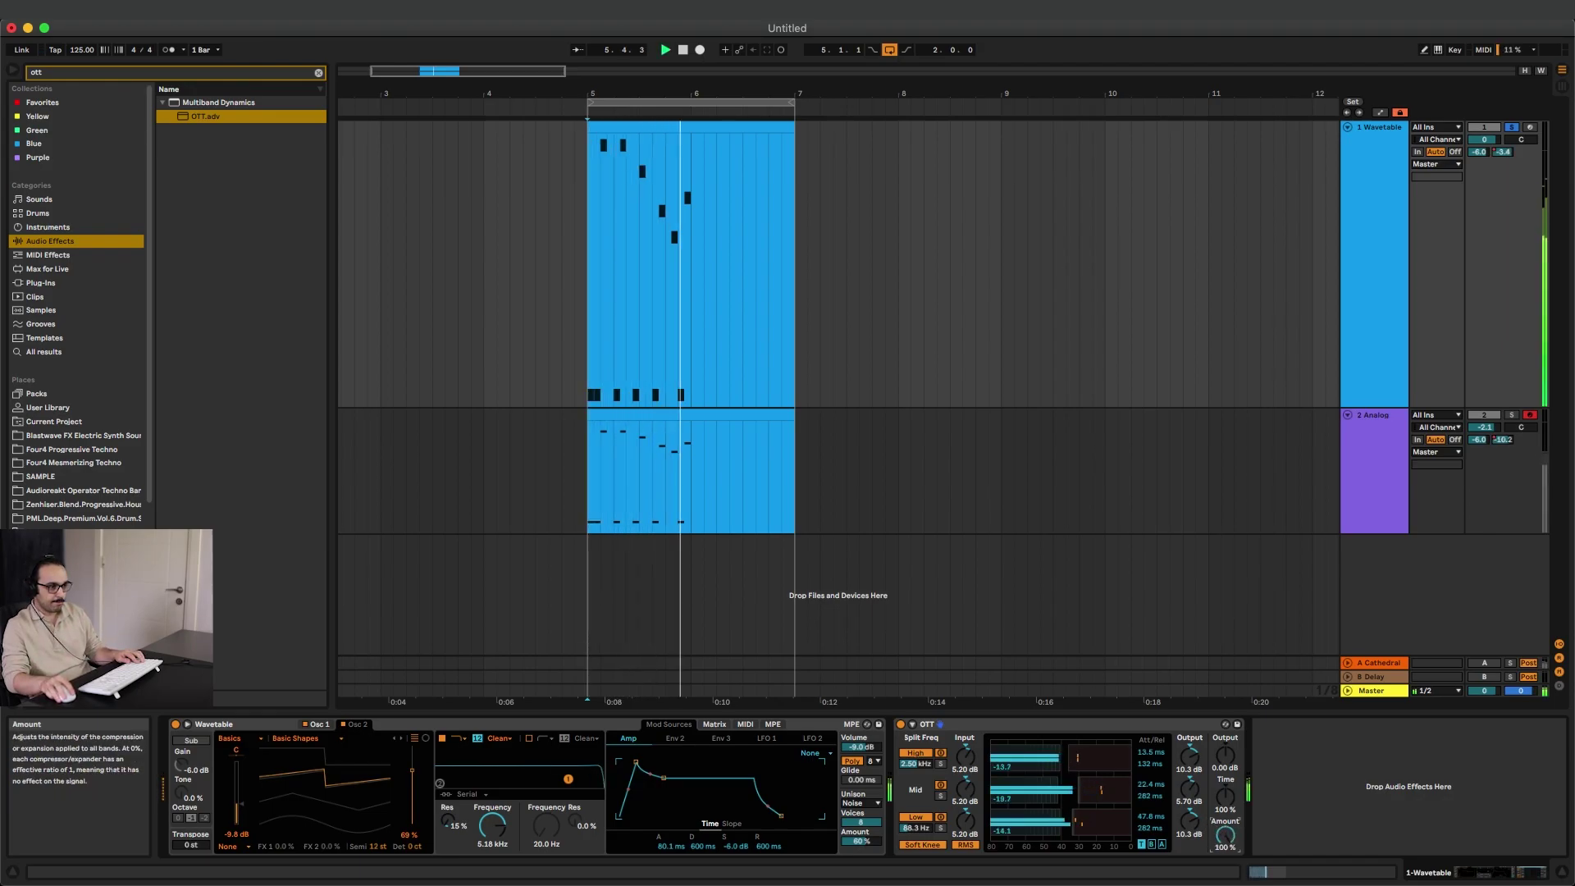
{"action": "key", "text": "space"}
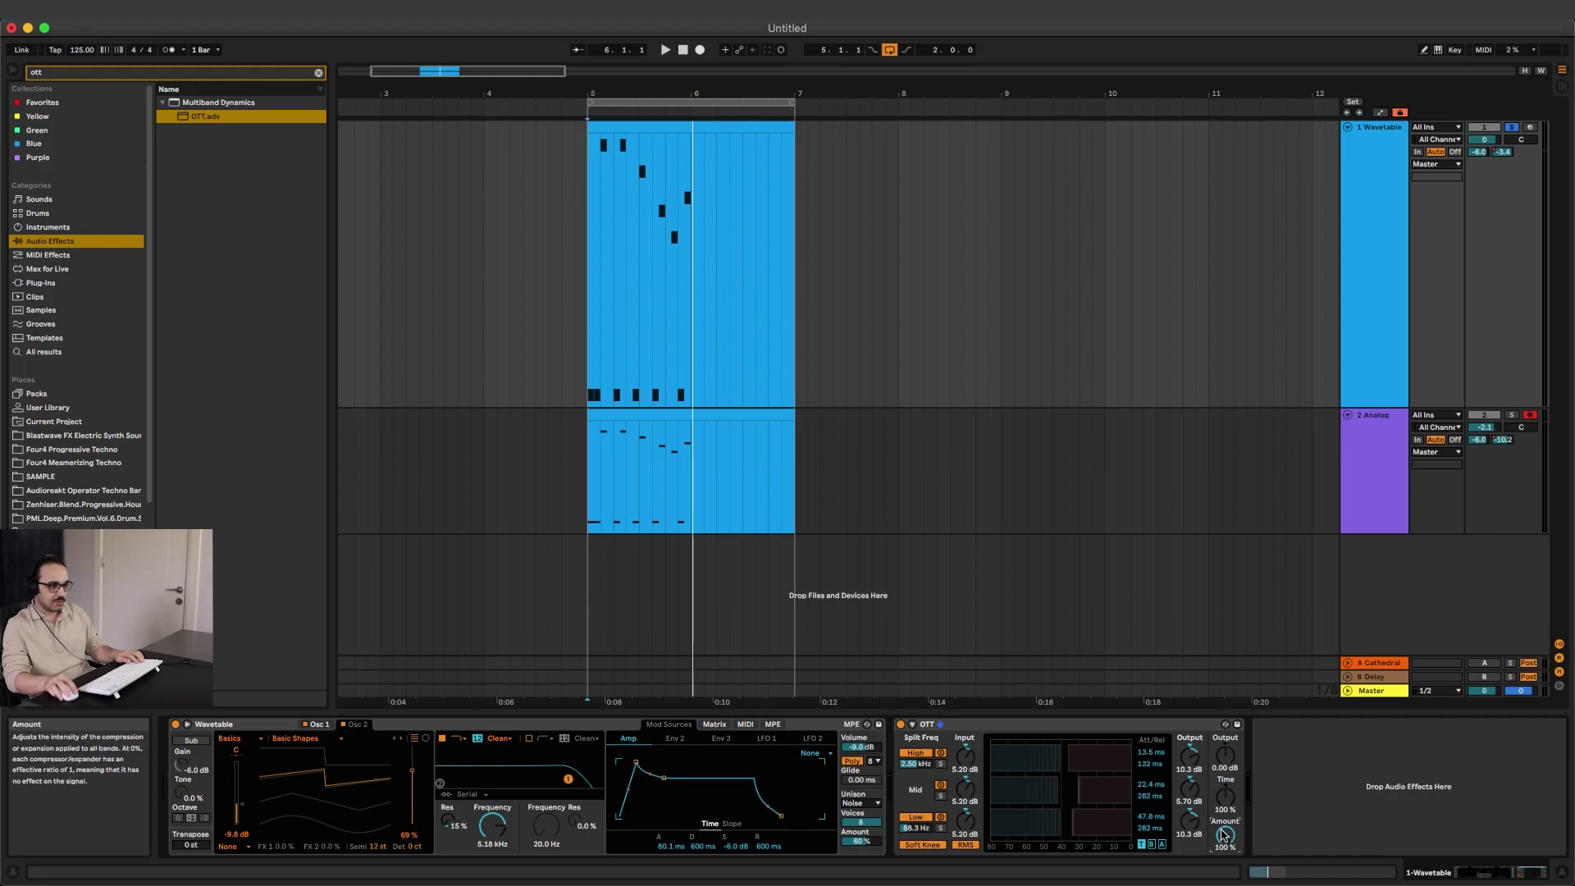
Lower OTT's amount by ear to 45%, restarting the loop to check it.
{"action": "key", "text": "space"}
{"action": "mouse_move", "coordinate": [1224, 836]}
{"action": "left_mouse_down"}
{"action": "mouse_move", "coordinate": [1224, 878]}
{"action": "mouse_move", "coordinate": [1224, 838]}
{"action": "left_mouse_up"}
{"action": "key", "text": "space"}
{"action": "key", "text": "space"}
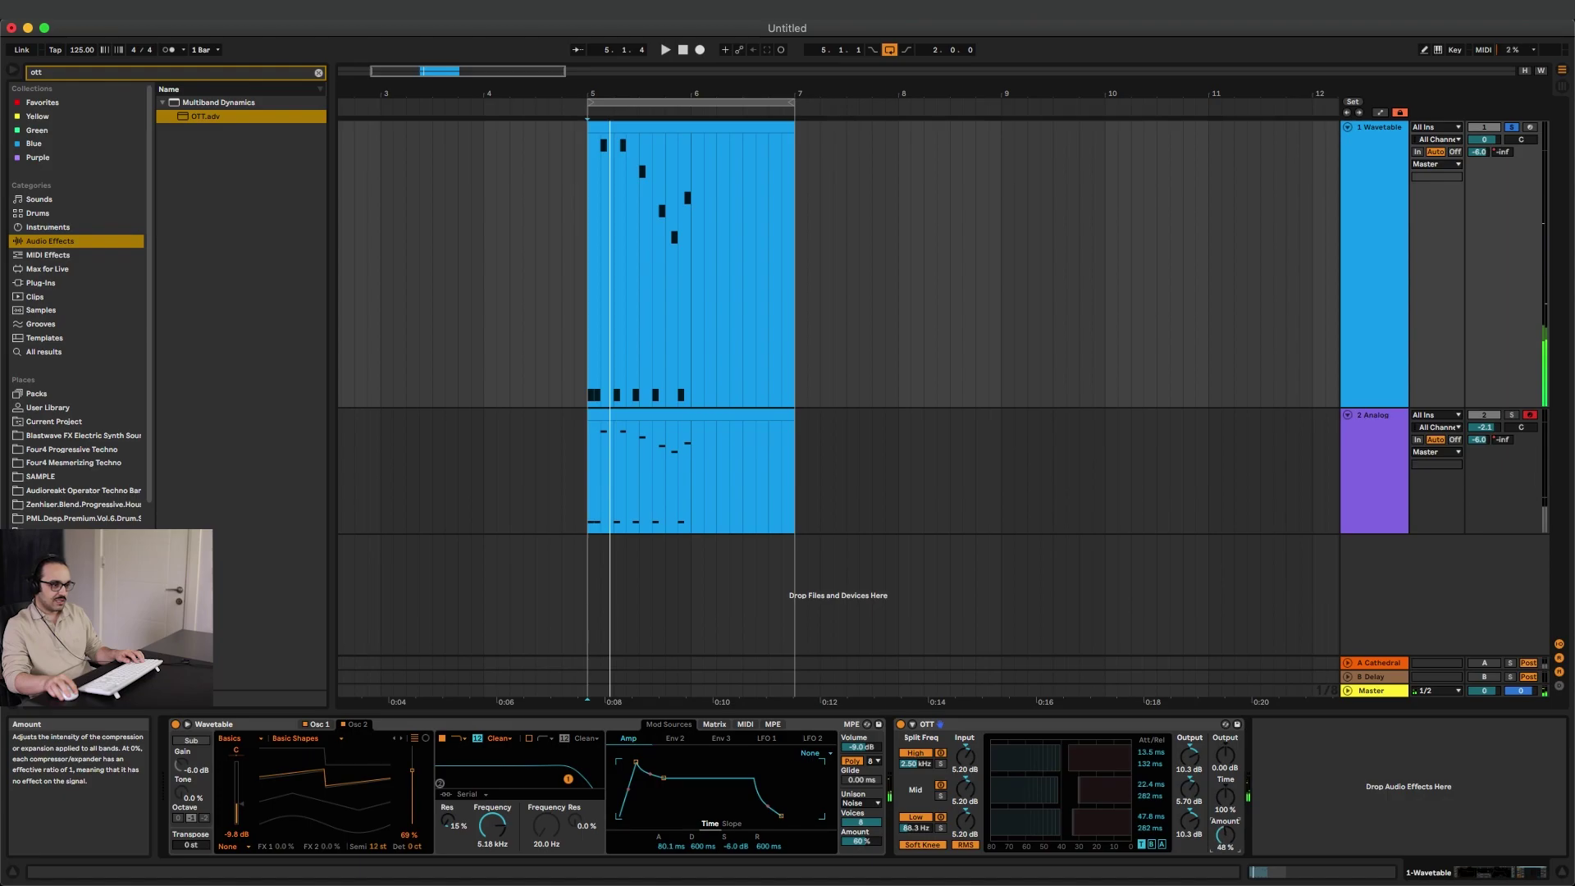
{"action": "key", "text": "space"}
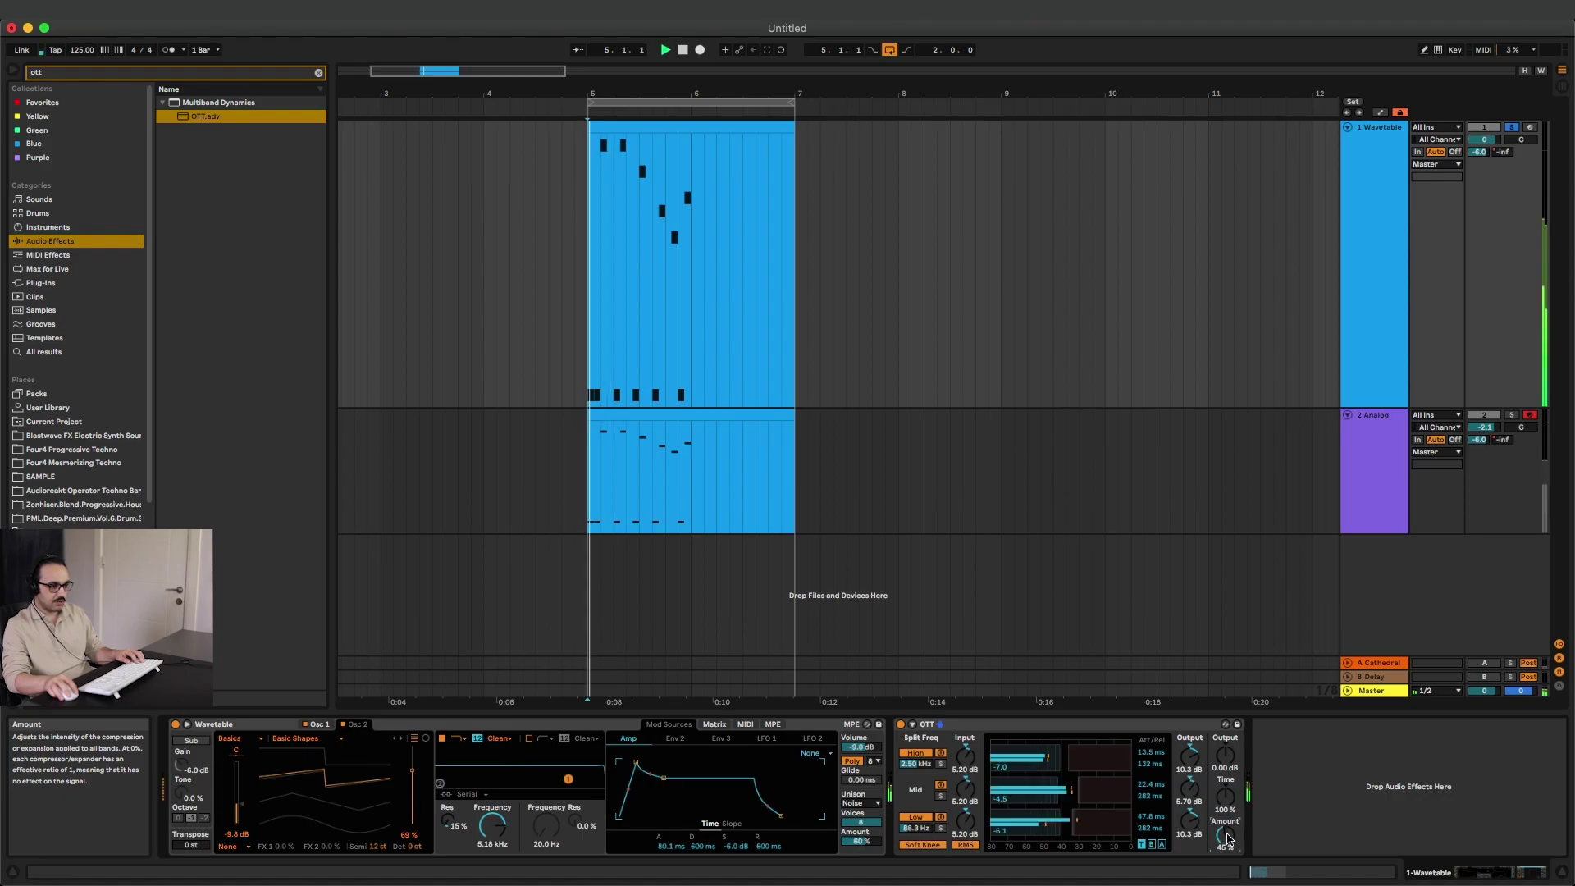
{"action": "key", "text": "space"}
Compare the loop with OTT bypassed and re-enabled, leaving OTT on.
{"action": "key", "text": "space"}
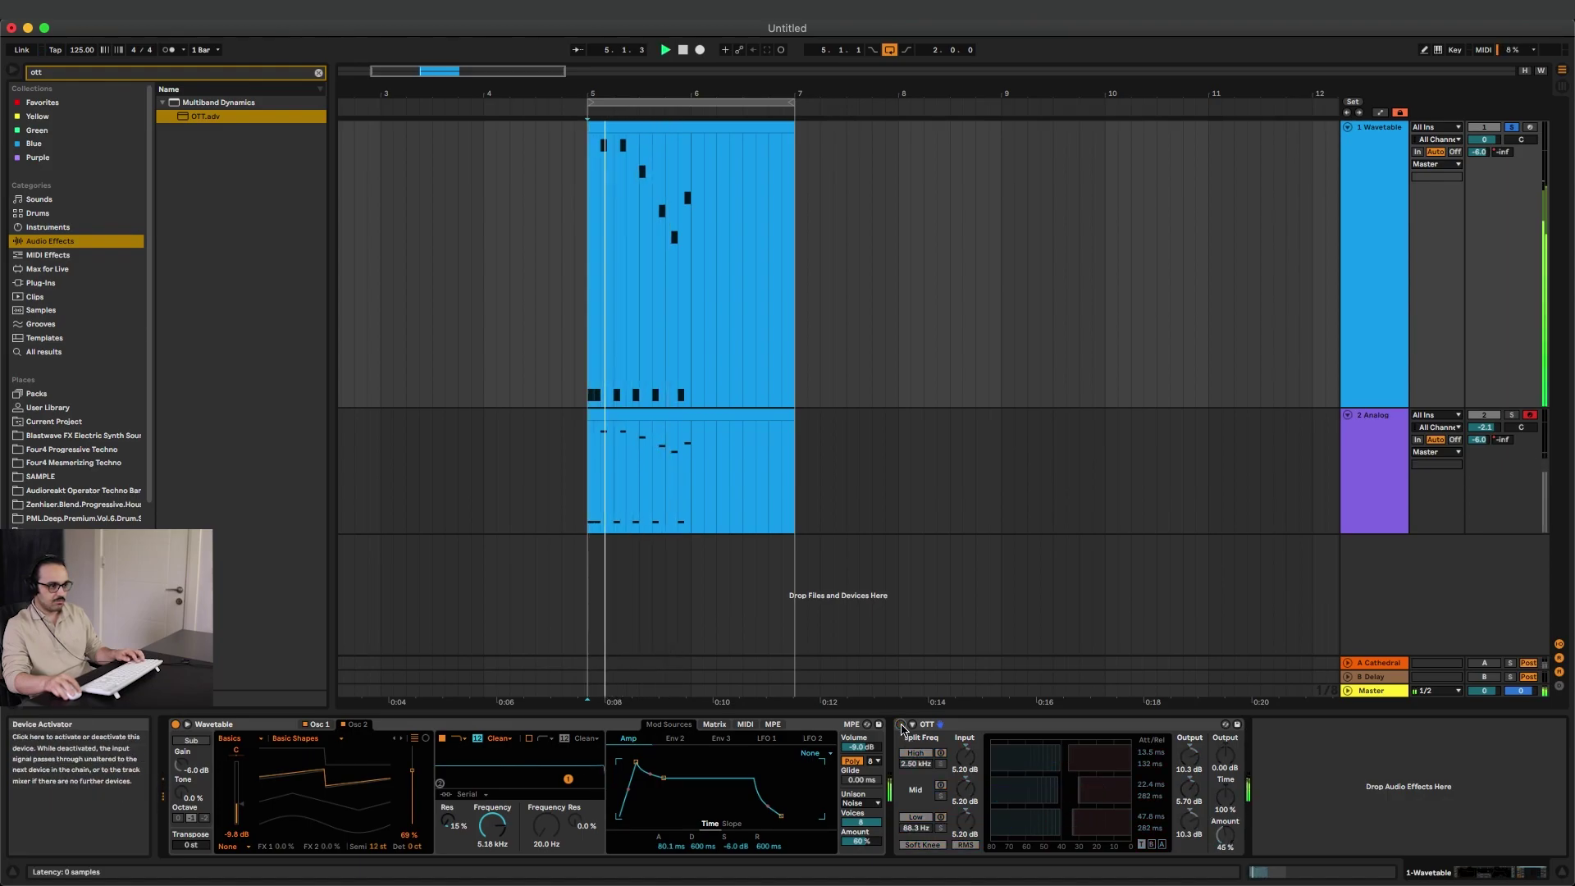
{"action": "left_click", "coordinate": [901, 726]}
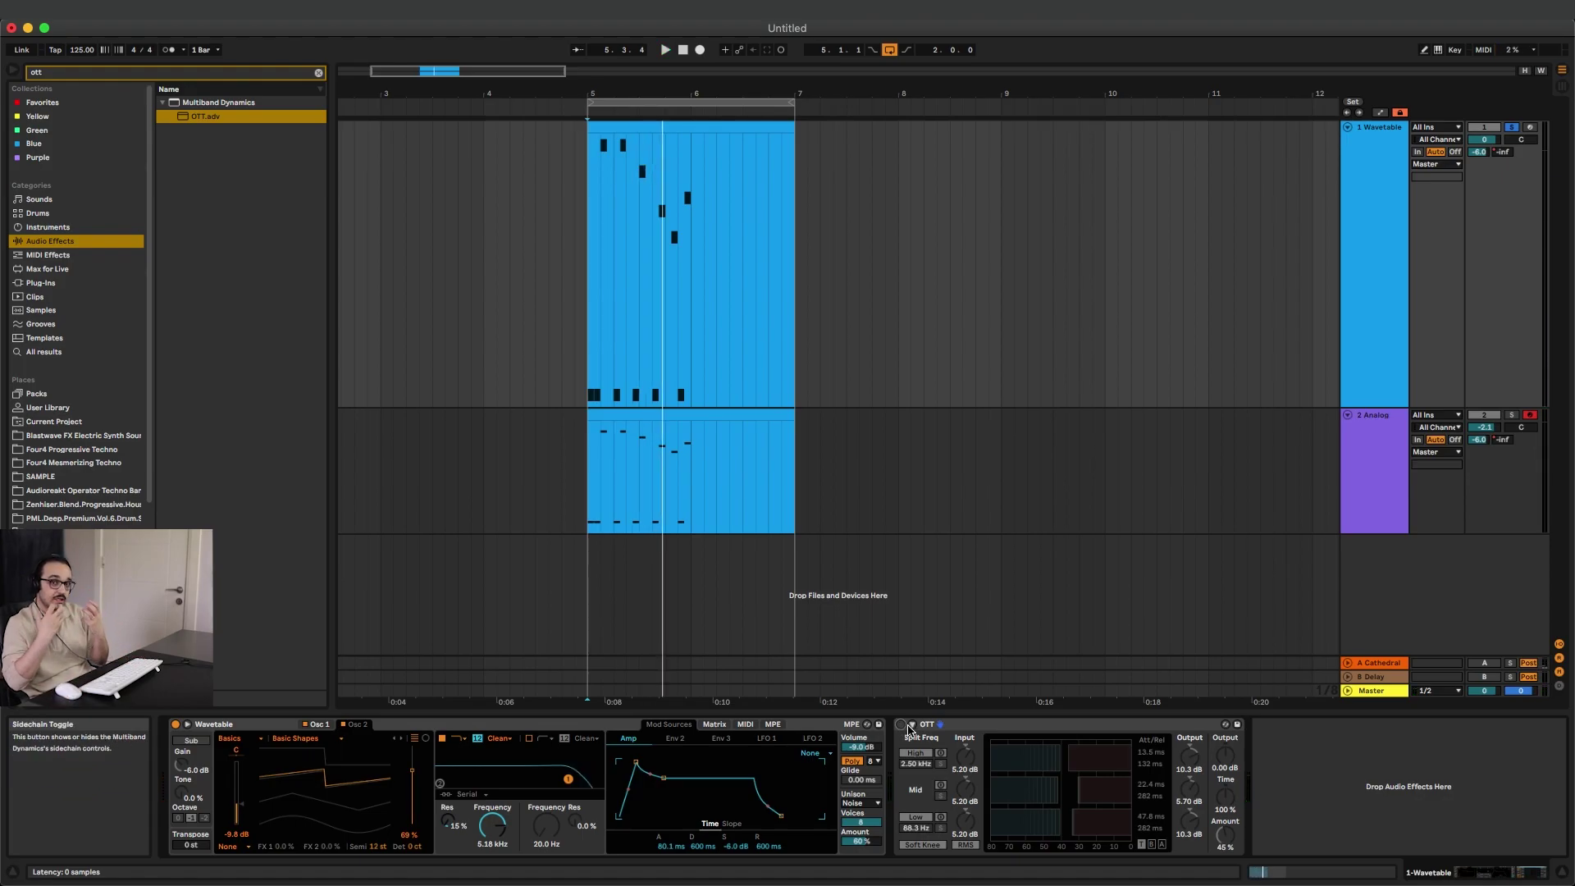
{"action": "key", "text": "space"}
{"action": "left_click", "coordinate": [902, 725]}
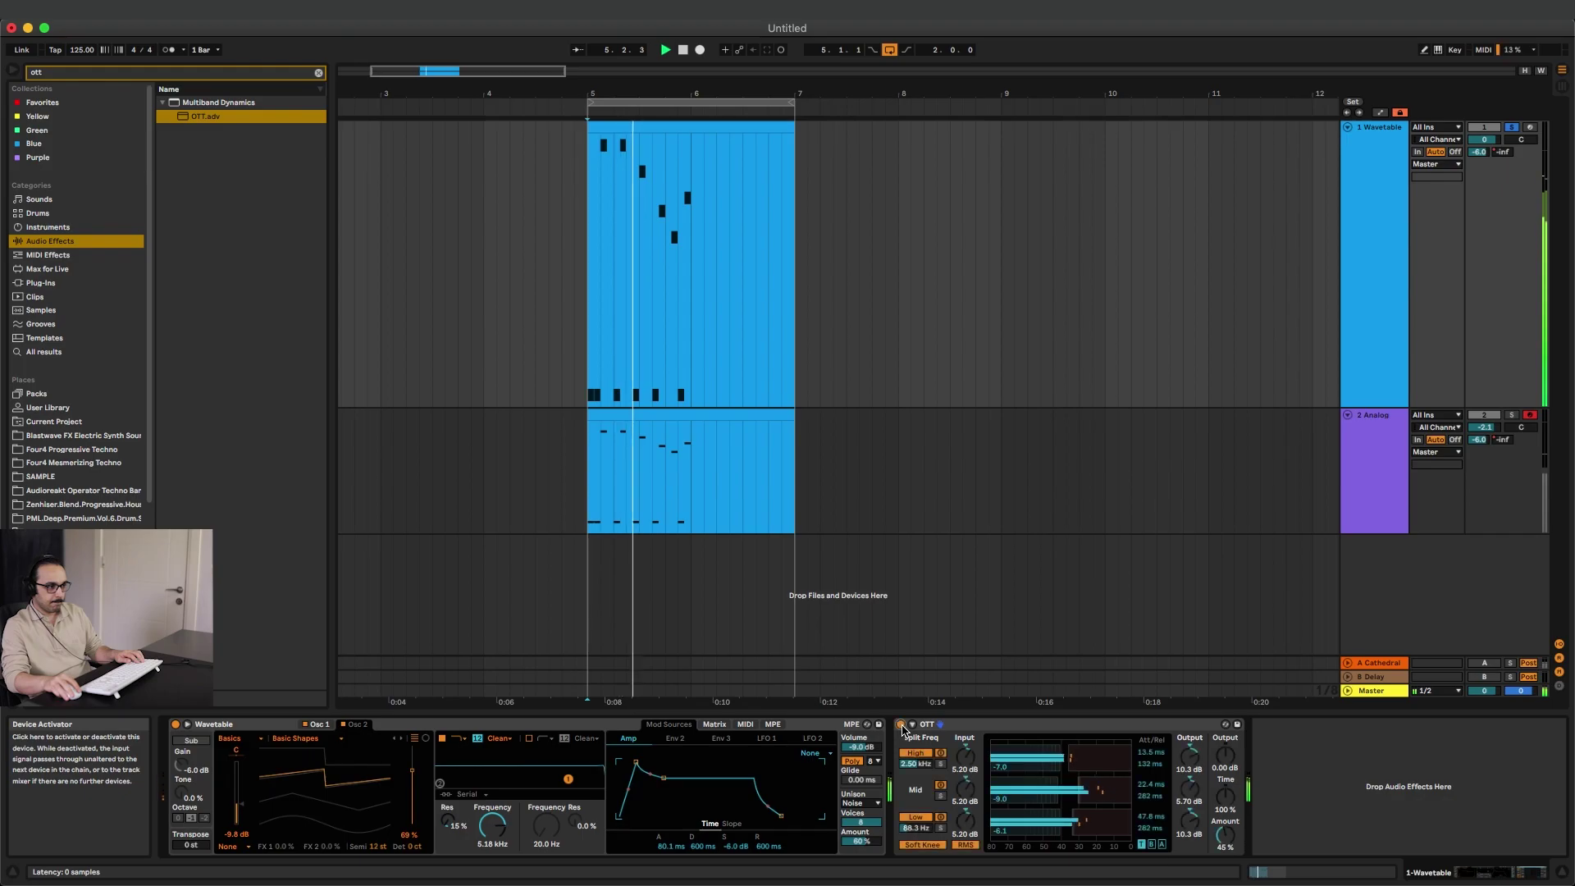
{"action": "key", "text": "space"}
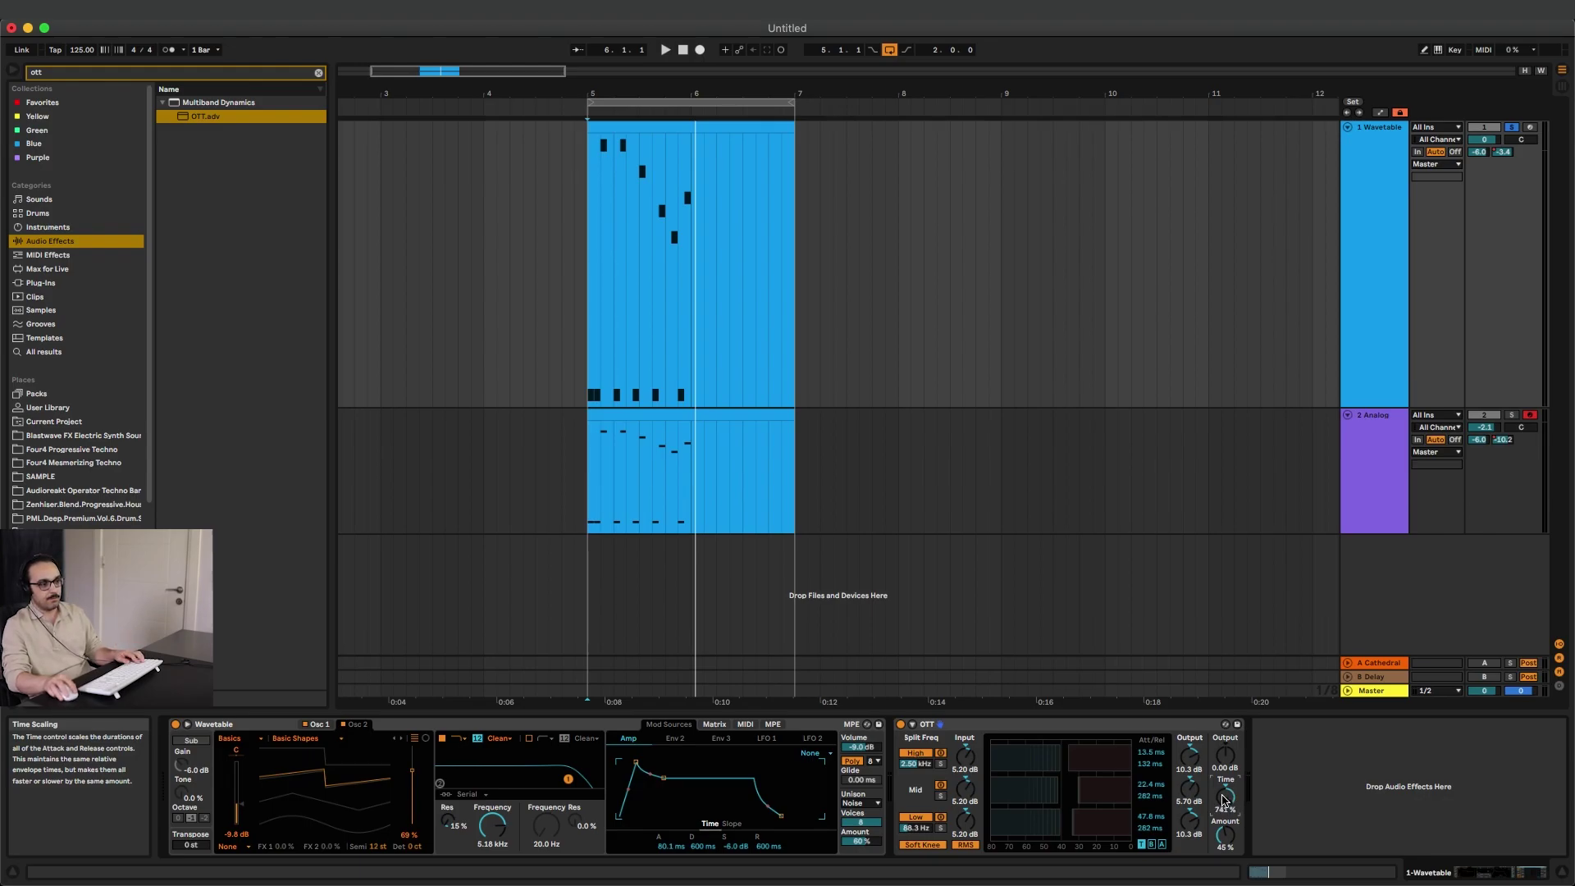
Audition OTT's time scaling at a low 23%, then raise it to 324% with the loop playing.
{"action": "key", "text": "space"}
{"action": "left_click_drag", "start_coordinate": [1222, 800], "coordinate": [1223, 869]}
{"action": "key", "text": "space"}
{"action": "key", "text": "space"}
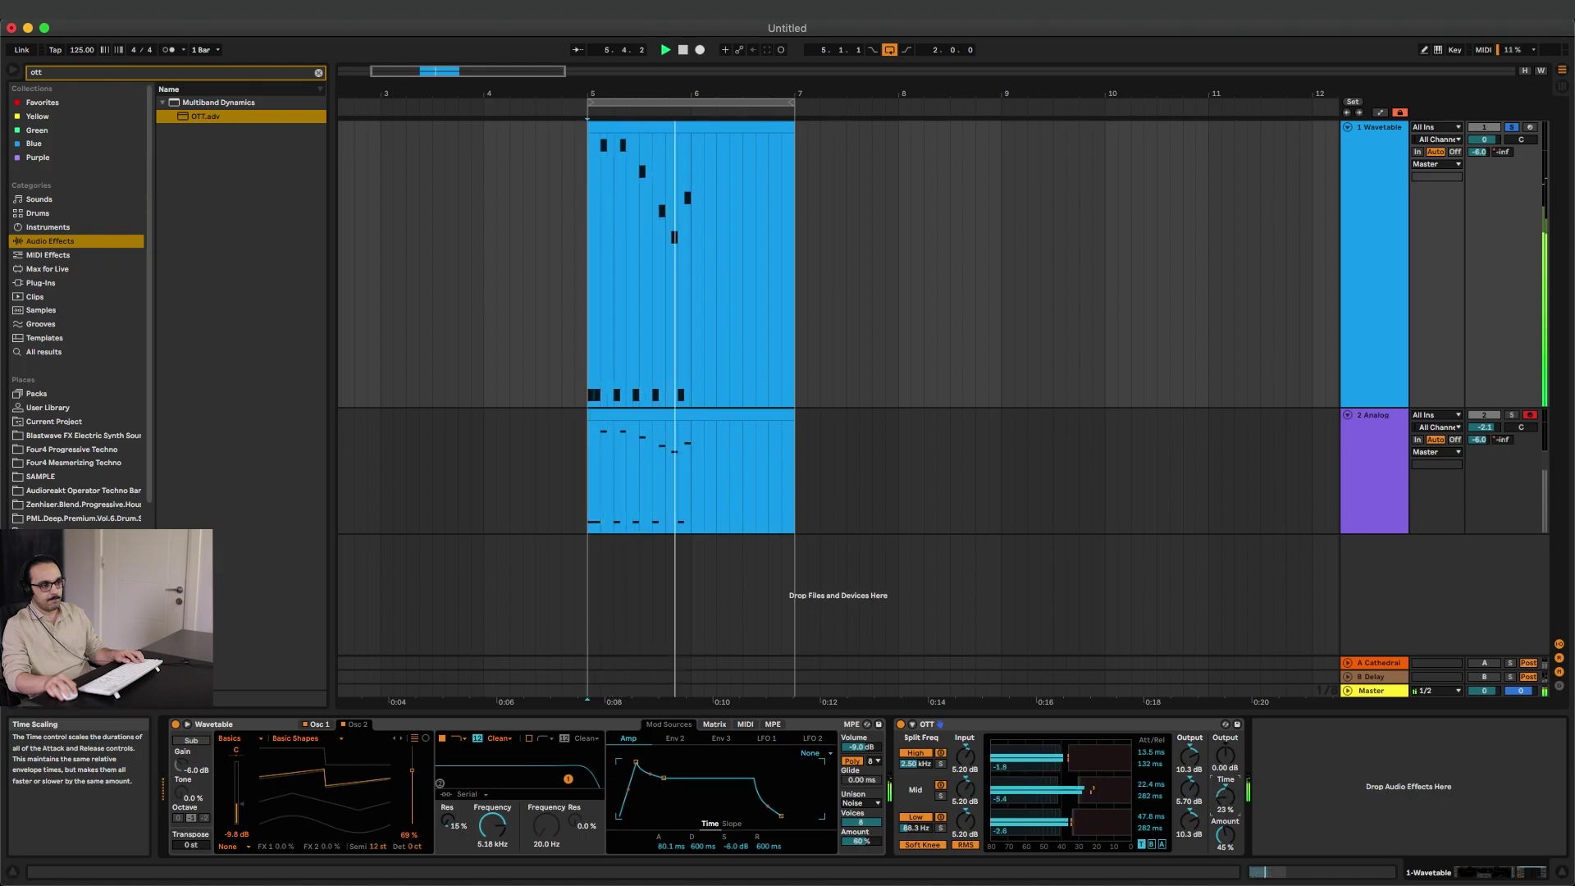
{"action": "key", "text": "space"}
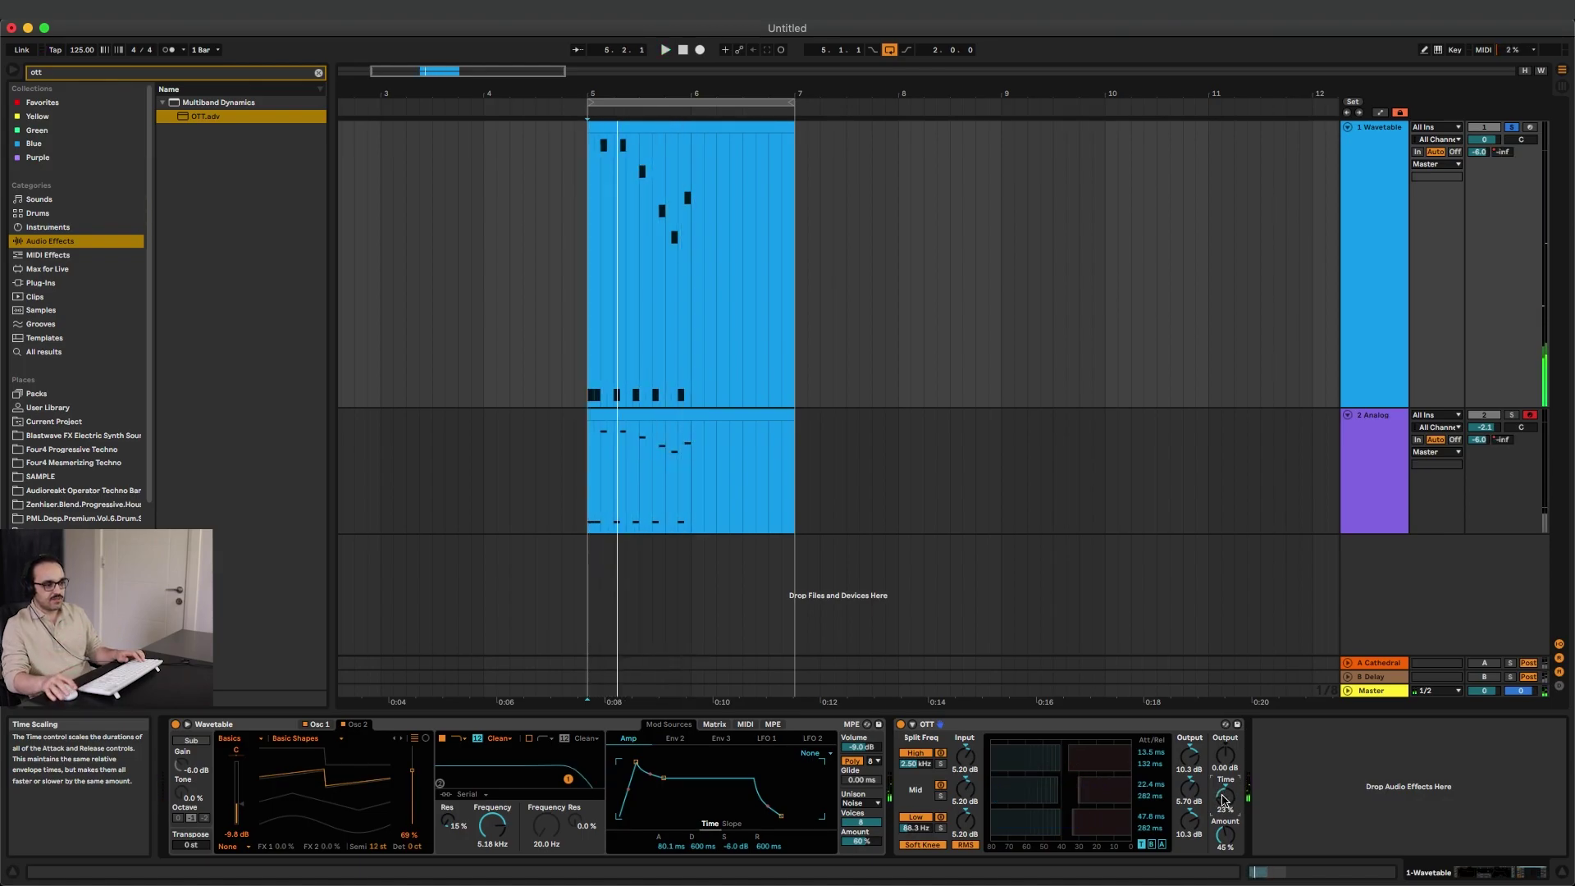
{"action": "left_click_drag", "start_coordinate": [1222, 799], "coordinate": [1222, 781]}
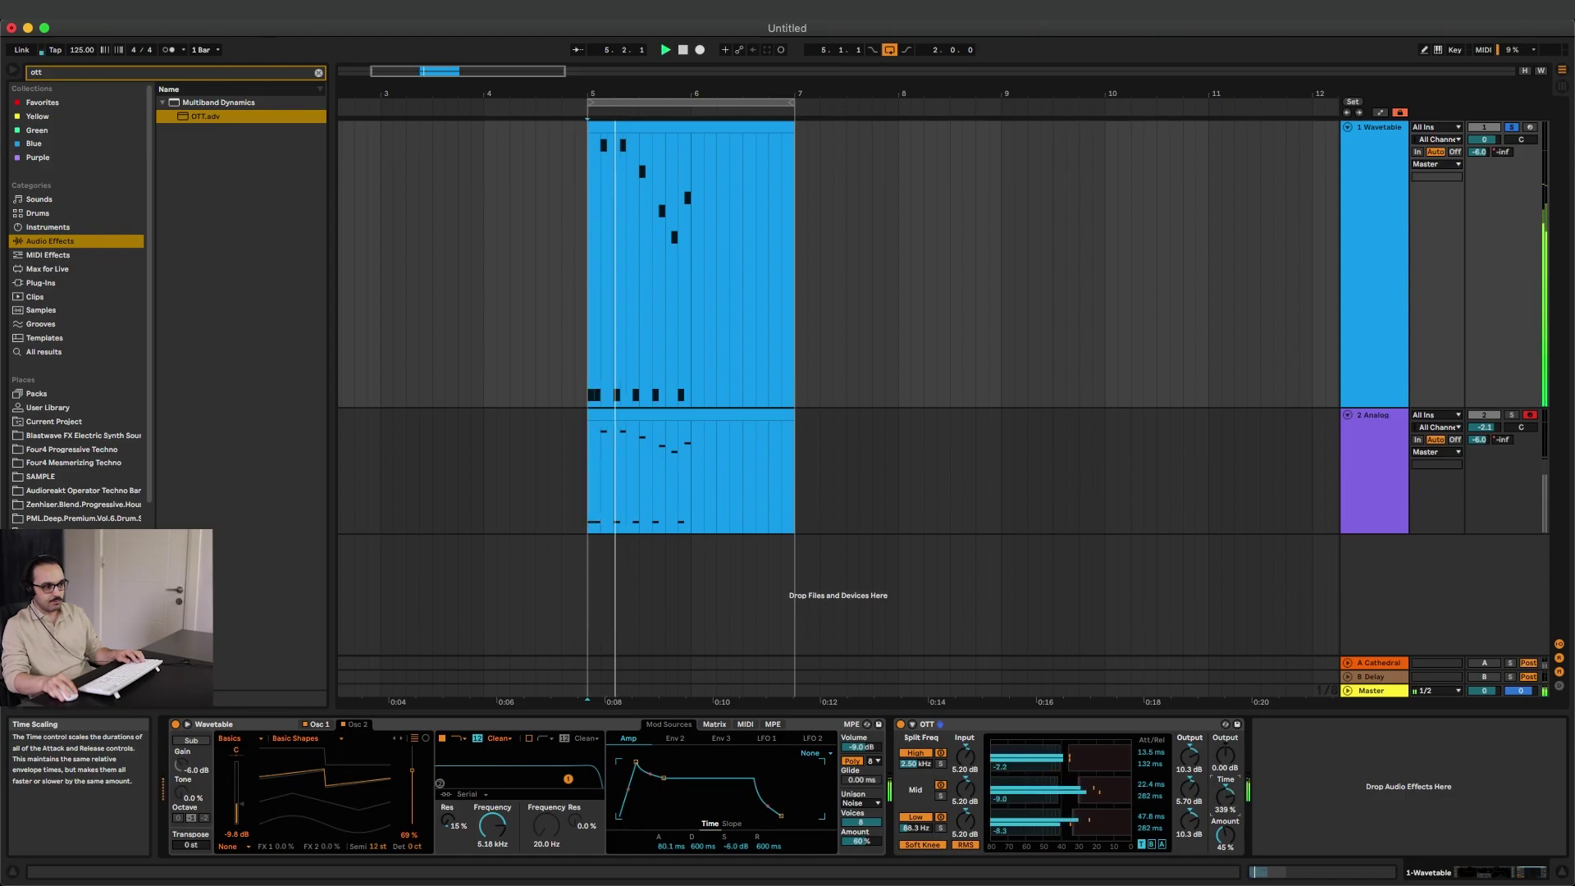
{"action": "key", "text": "space"}
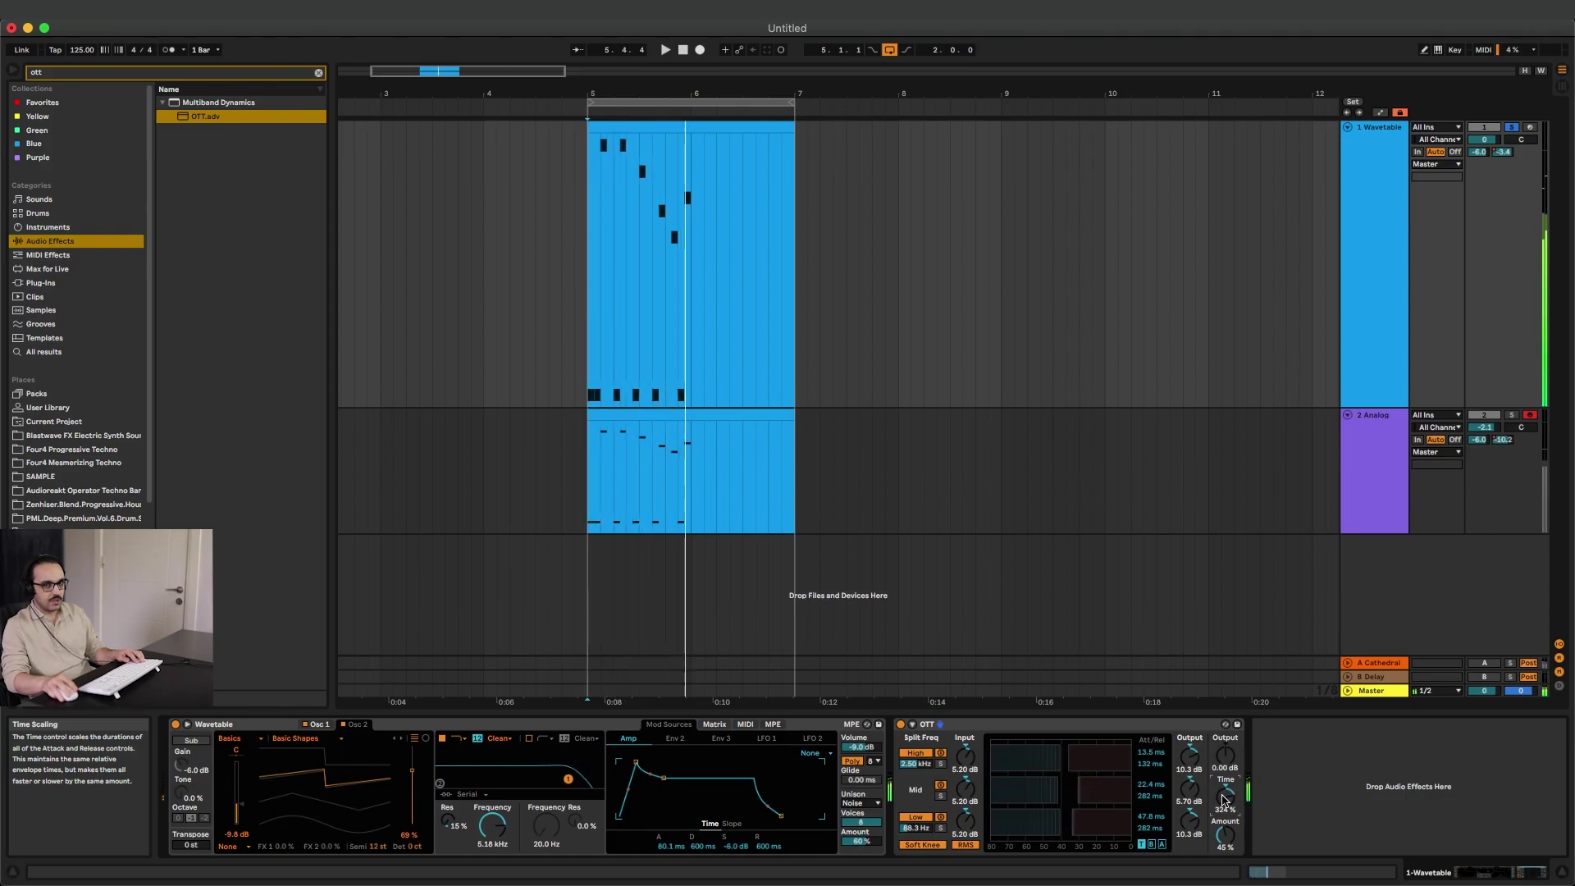
Inspect the Cathedral return track's reverb settings and locate its preset in the browser with hot-swap.
{"action": "left_click", "coordinate": [1362, 664]}
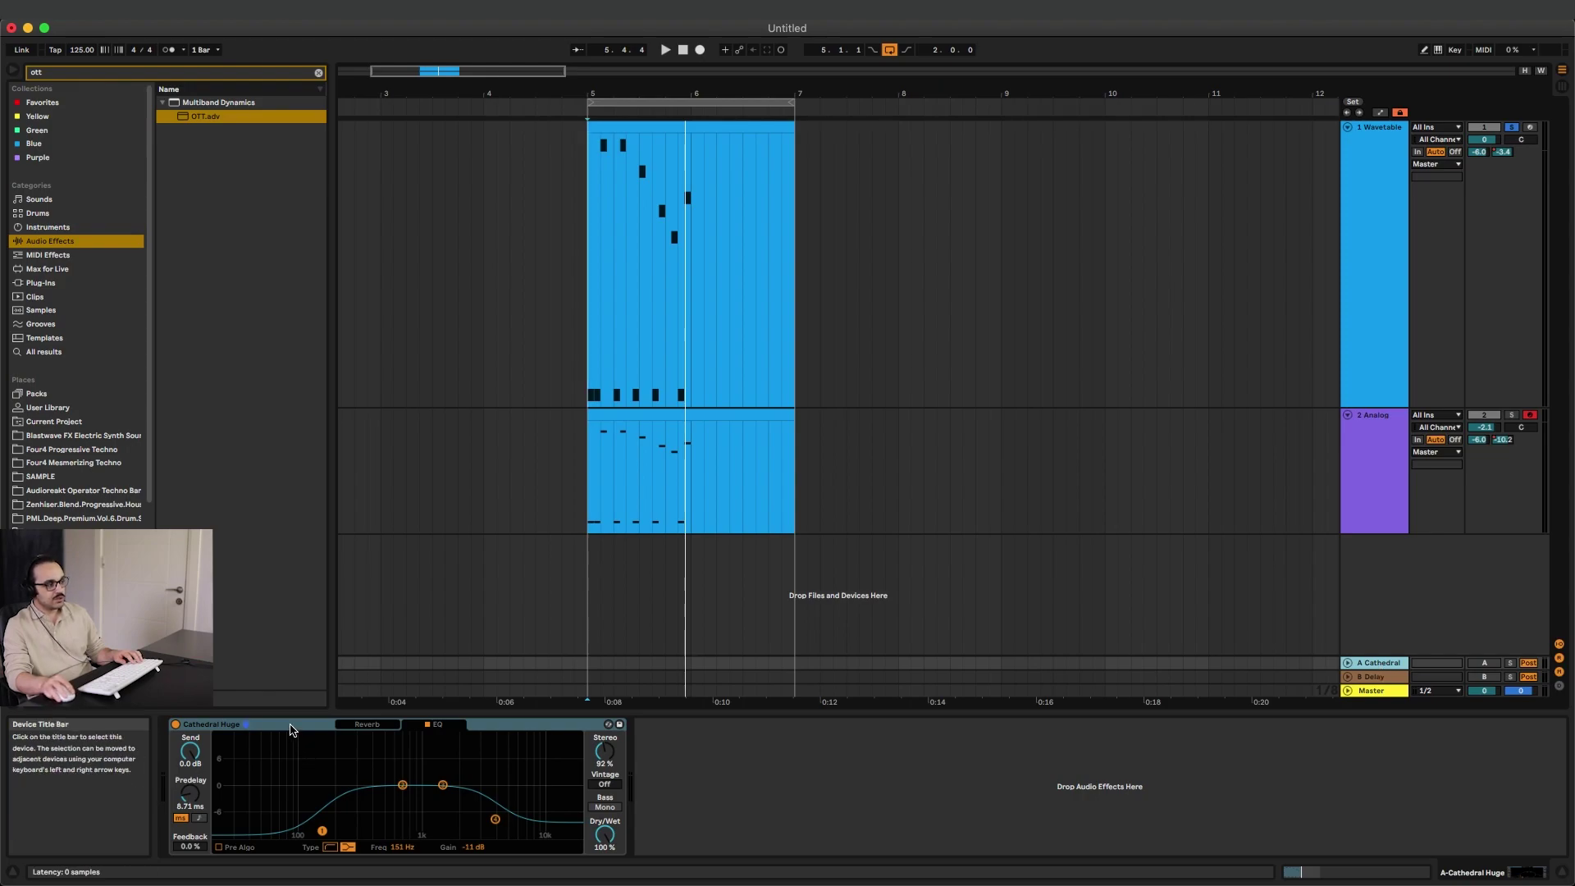
{"action": "left_click", "coordinate": [342, 725]}
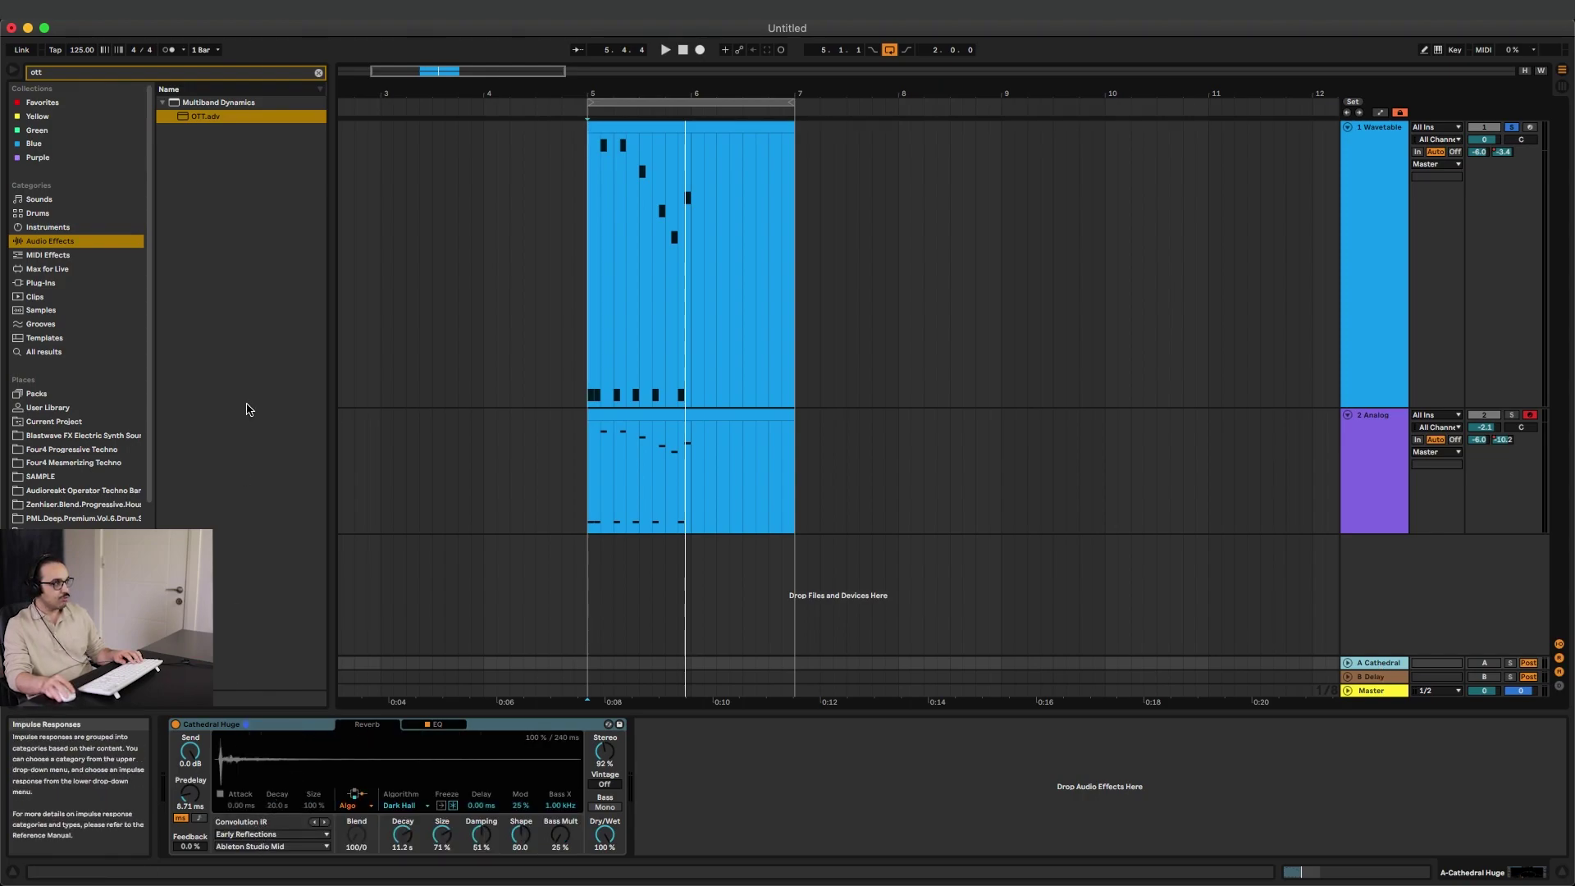
{"action": "left_click", "coordinate": [283, 726]}
{"action": "key", "text": "q"}
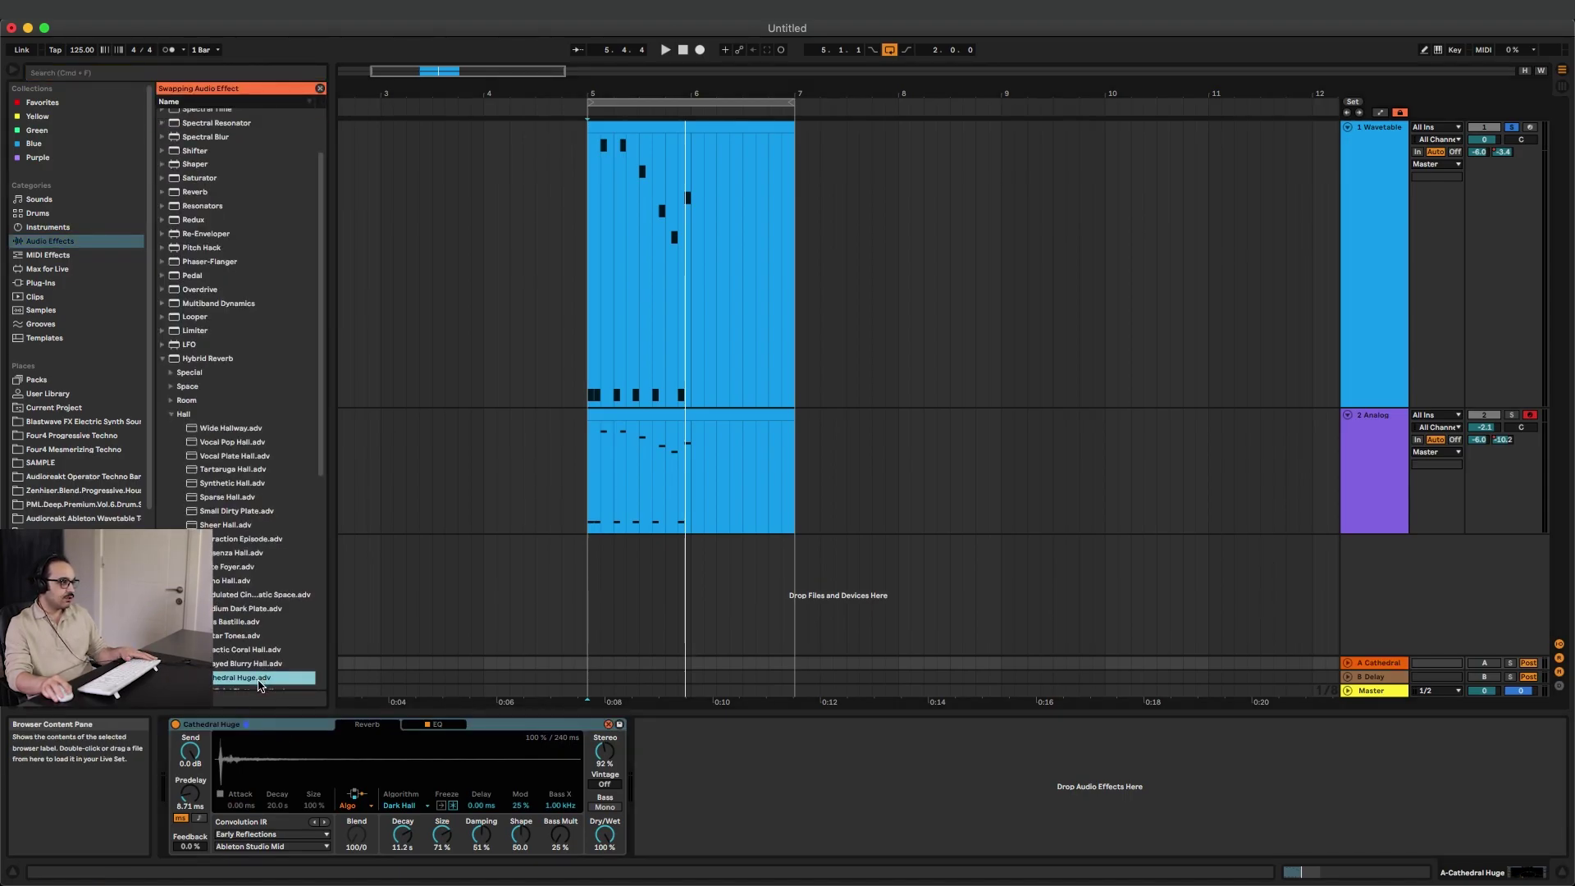
Locate the Cathedral Huge preset again among Hybrid Reverb's Hall presets with hot-swap.
{"action": "left_click", "coordinate": [245, 726]}
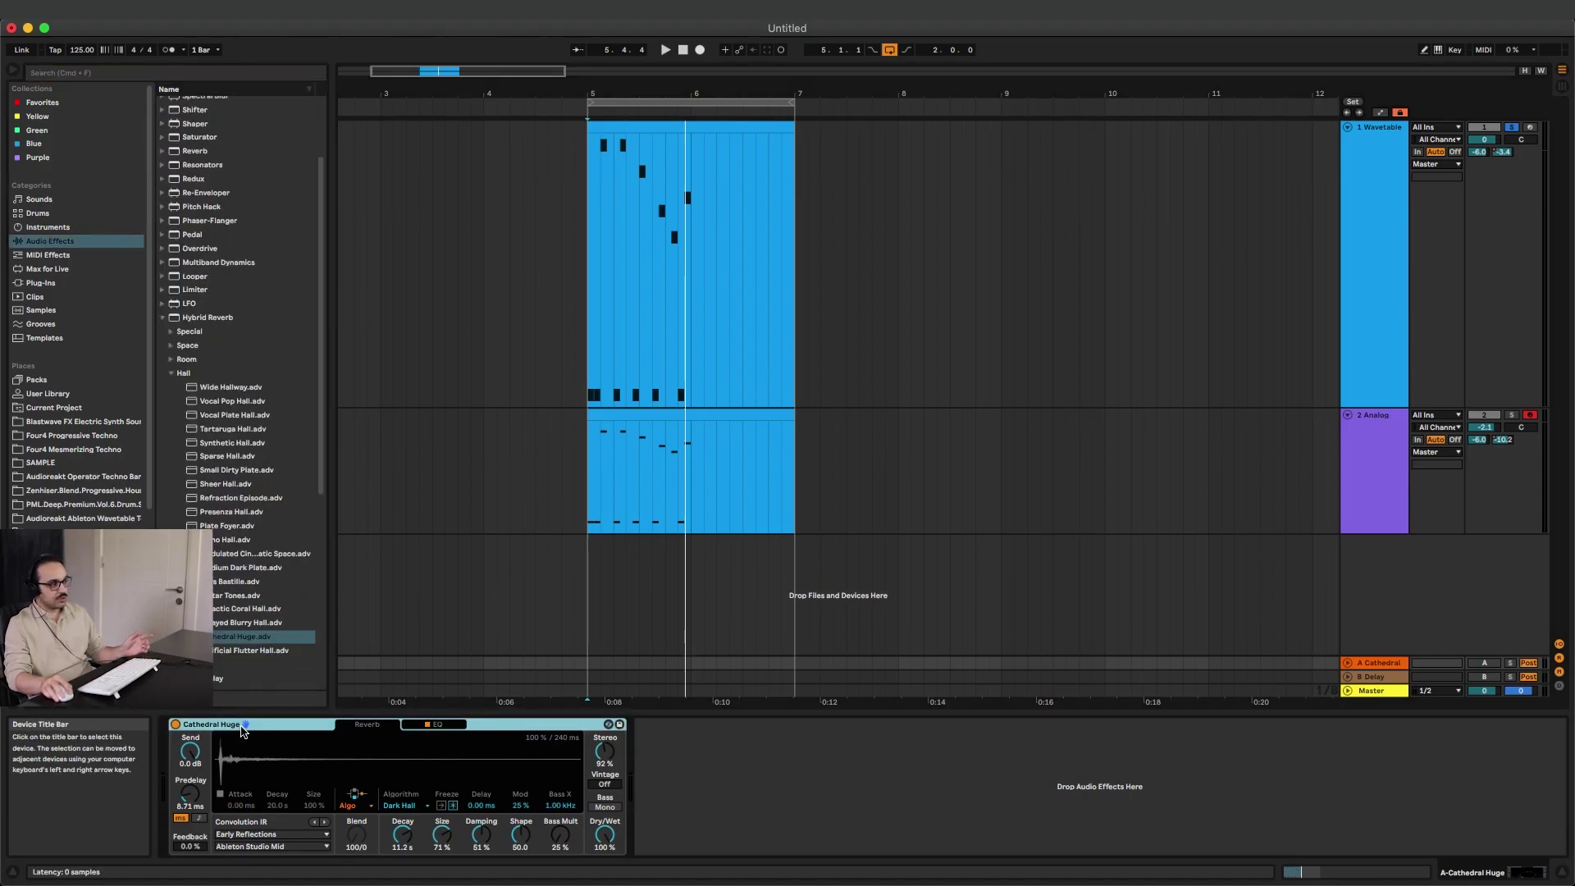
{"action": "left_click", "coordinate": [224, 277]}
{"action": "left_click", "coordinate": [249, 726]}
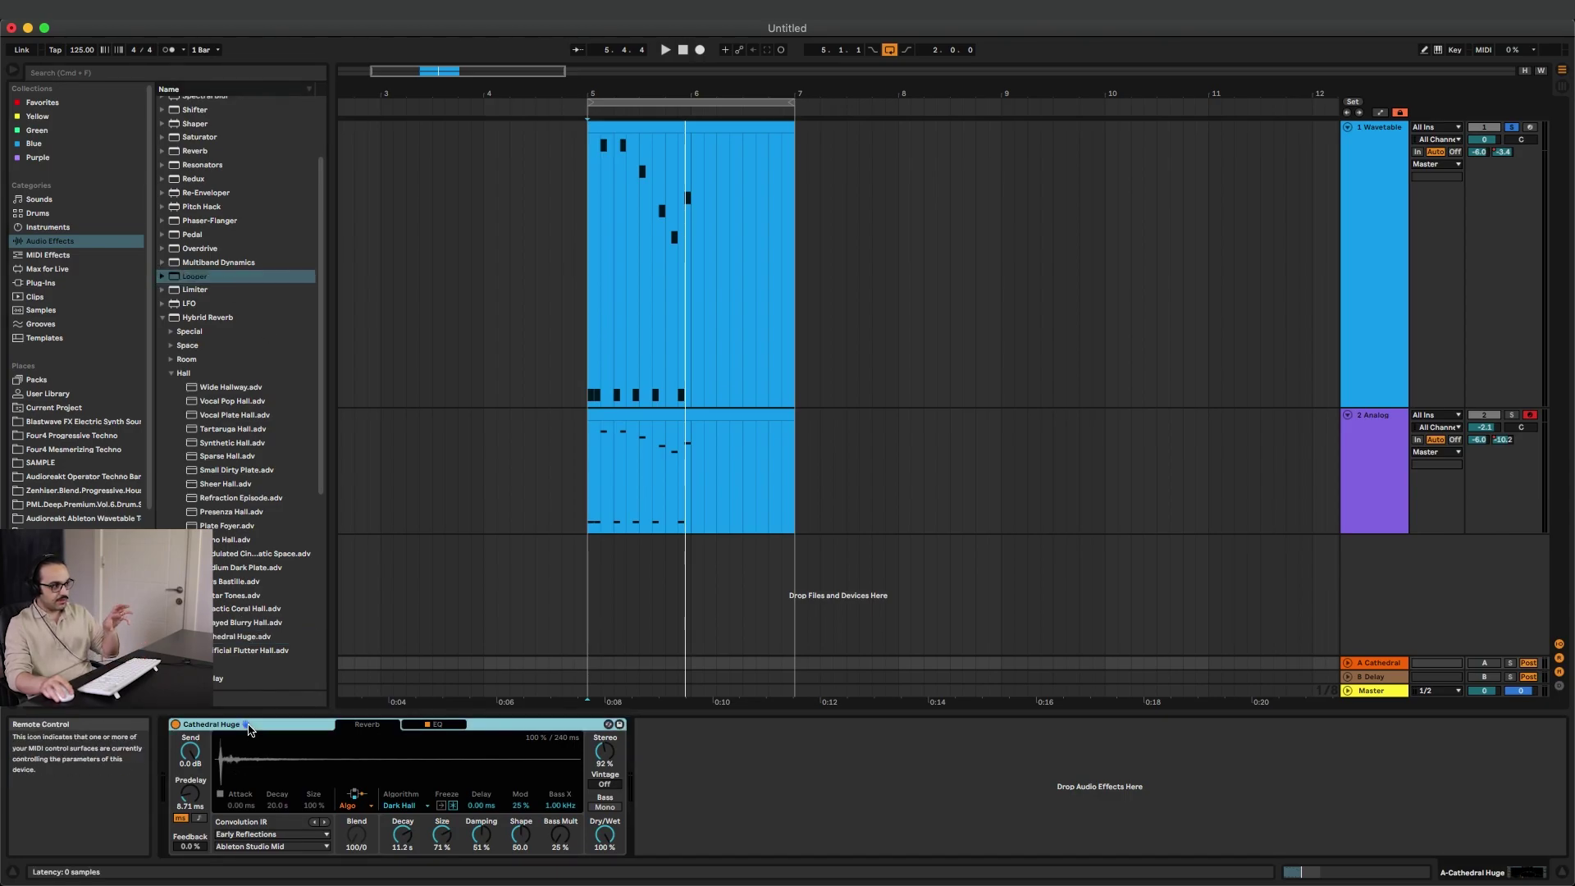
{"action": "left_click", "coordinate": [246, 726]}
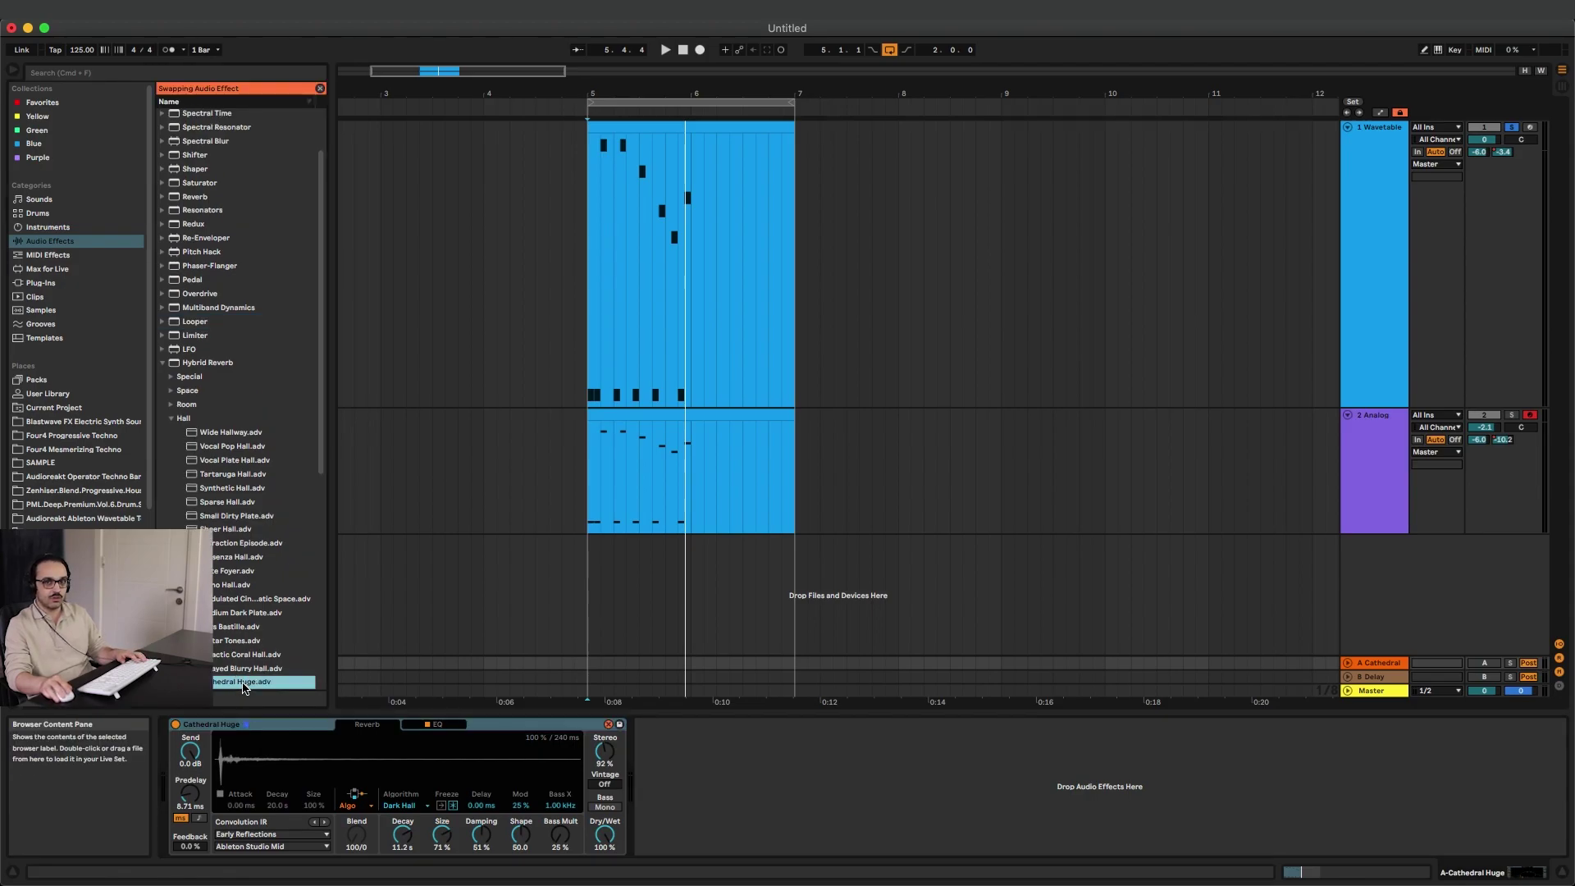
Boost the low band of the reverb's EQ to 7.0 dB at 219 Hz and audition the Cathedral return soloed.
{"action": "left_click", "coordinate": [436, 725]}
{"action": "left_click_drag", "start_coordinate": [325, 830], "coordinate": [341, 756]}
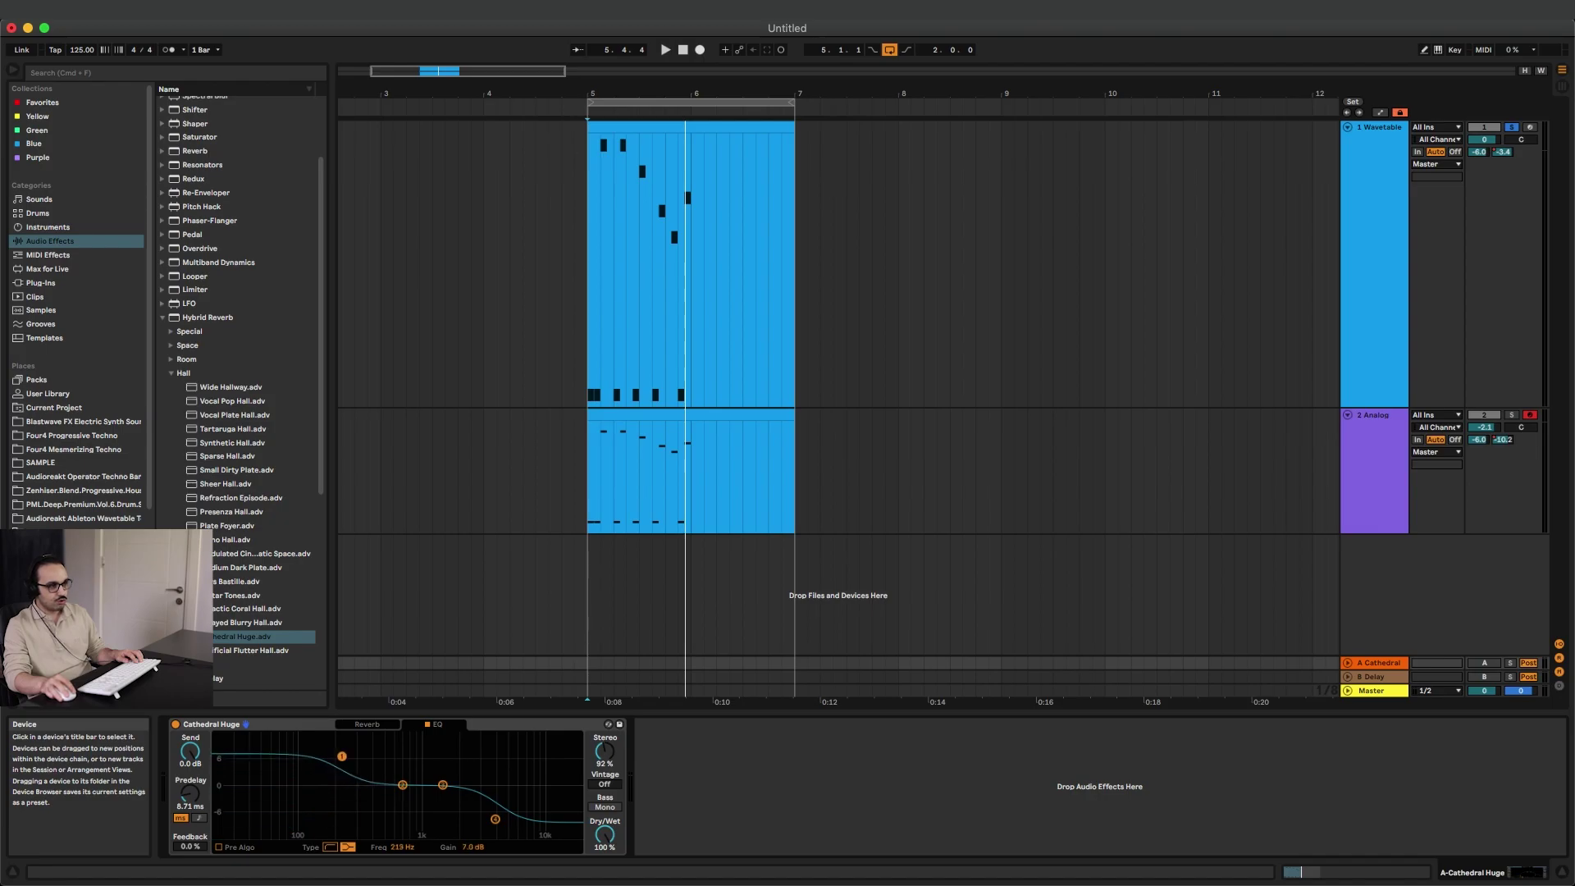
{"action": "key", "text": "space"}
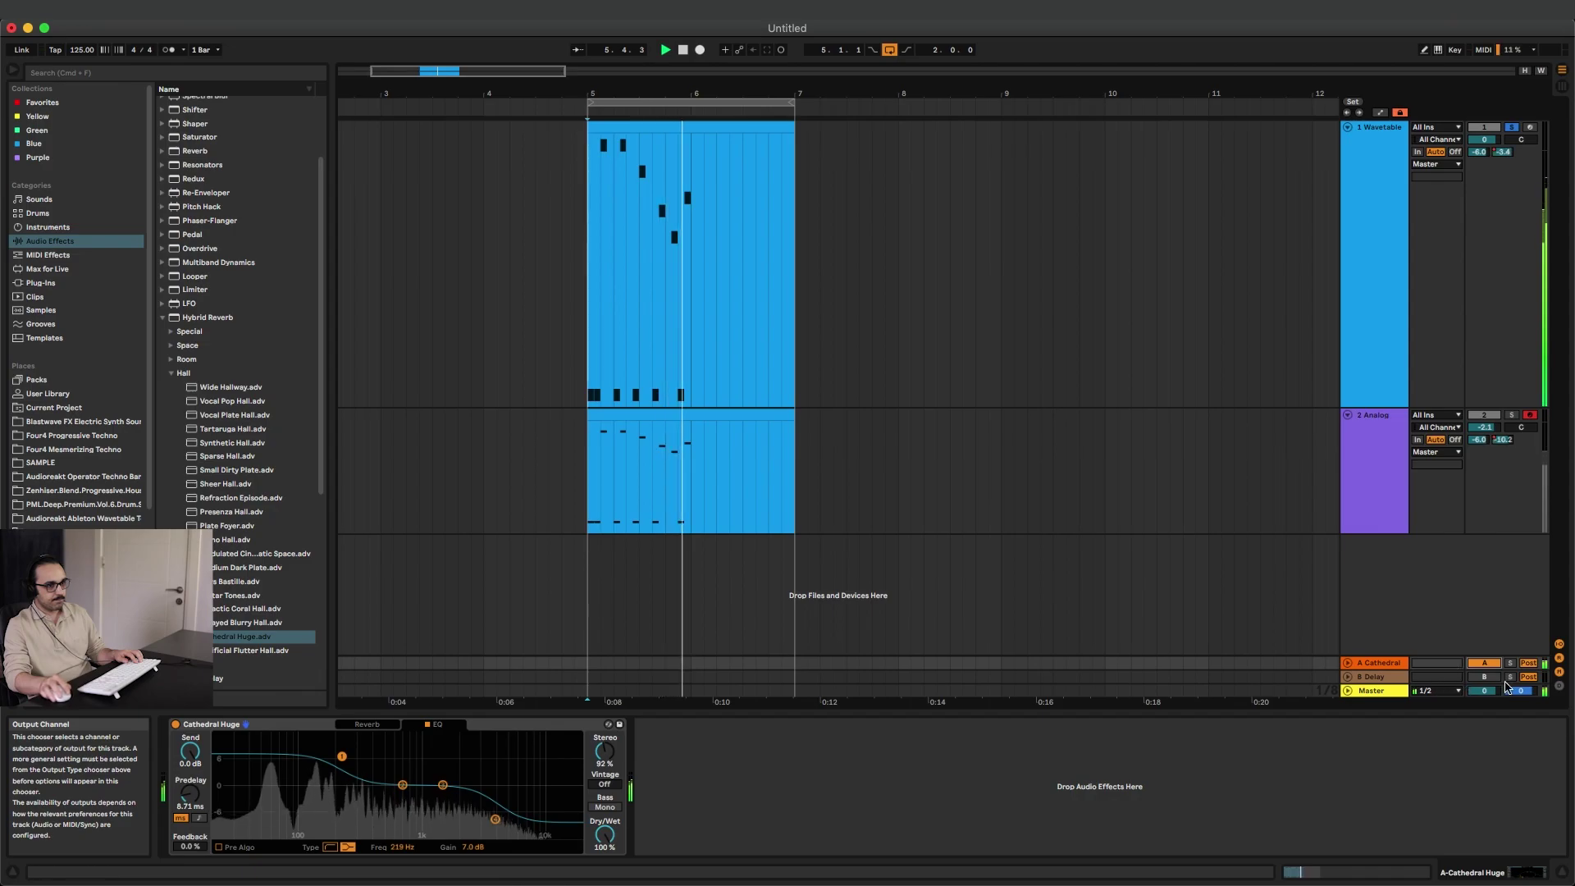
{"action": "left_click", "coordinate": [1511, 664]}
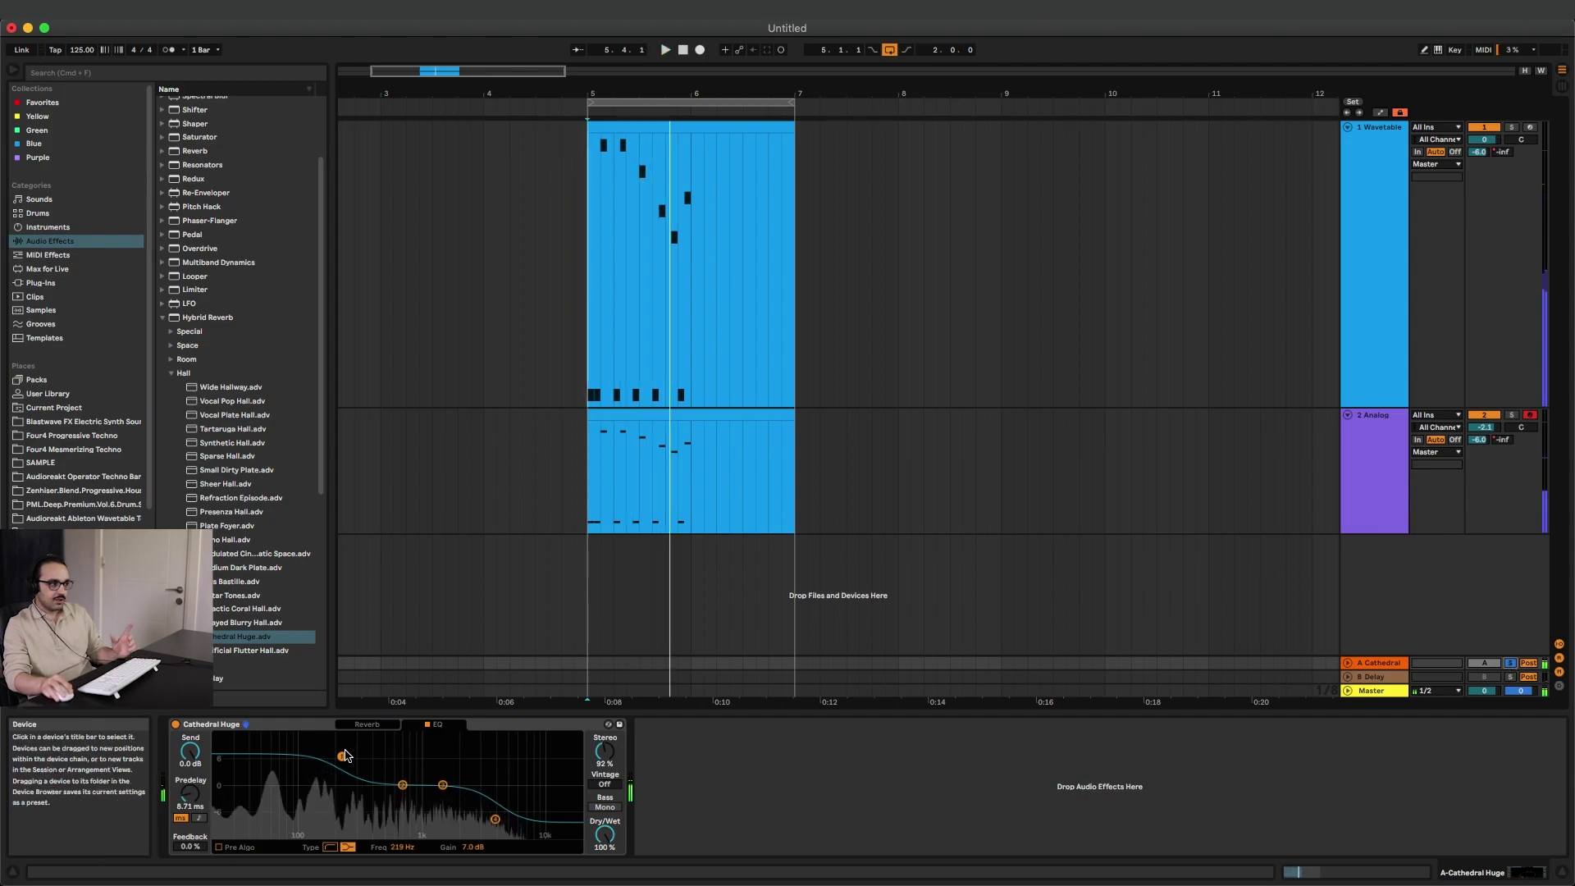
Change the reverb EQ's low band to a low cut at 274 Hz with a 12 dB slope, checking it with playback.
{"action": "left_click_drag", "start_coordinate": [342, 756], "coordinate": [354, 828]}
{"action": "key", "text": "space"}
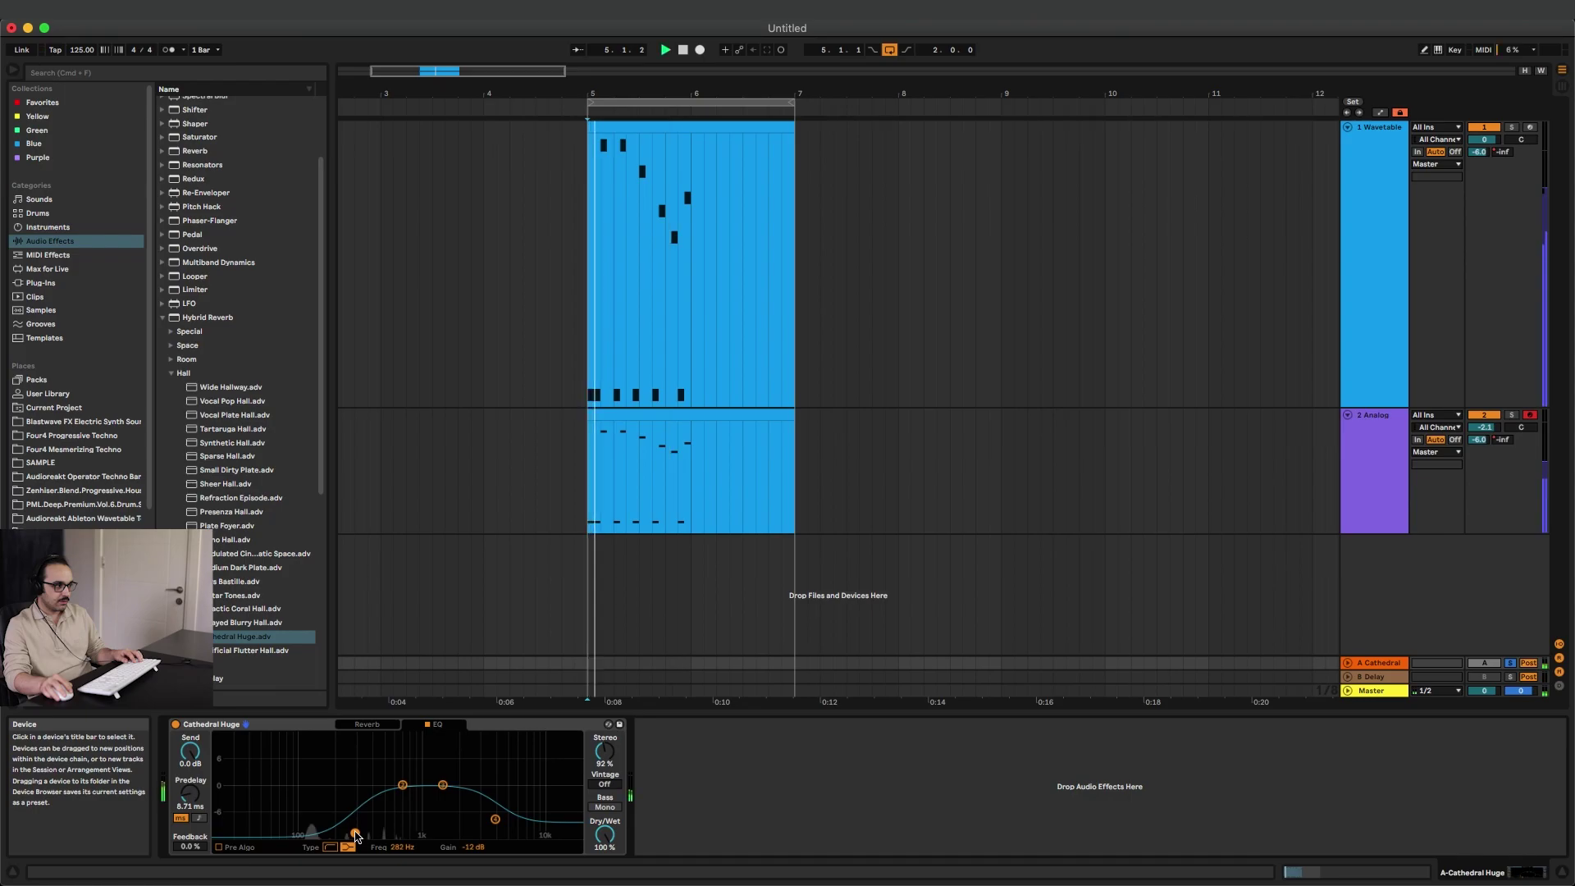
{"action": "left_click", "coordinate": [344, 848]}
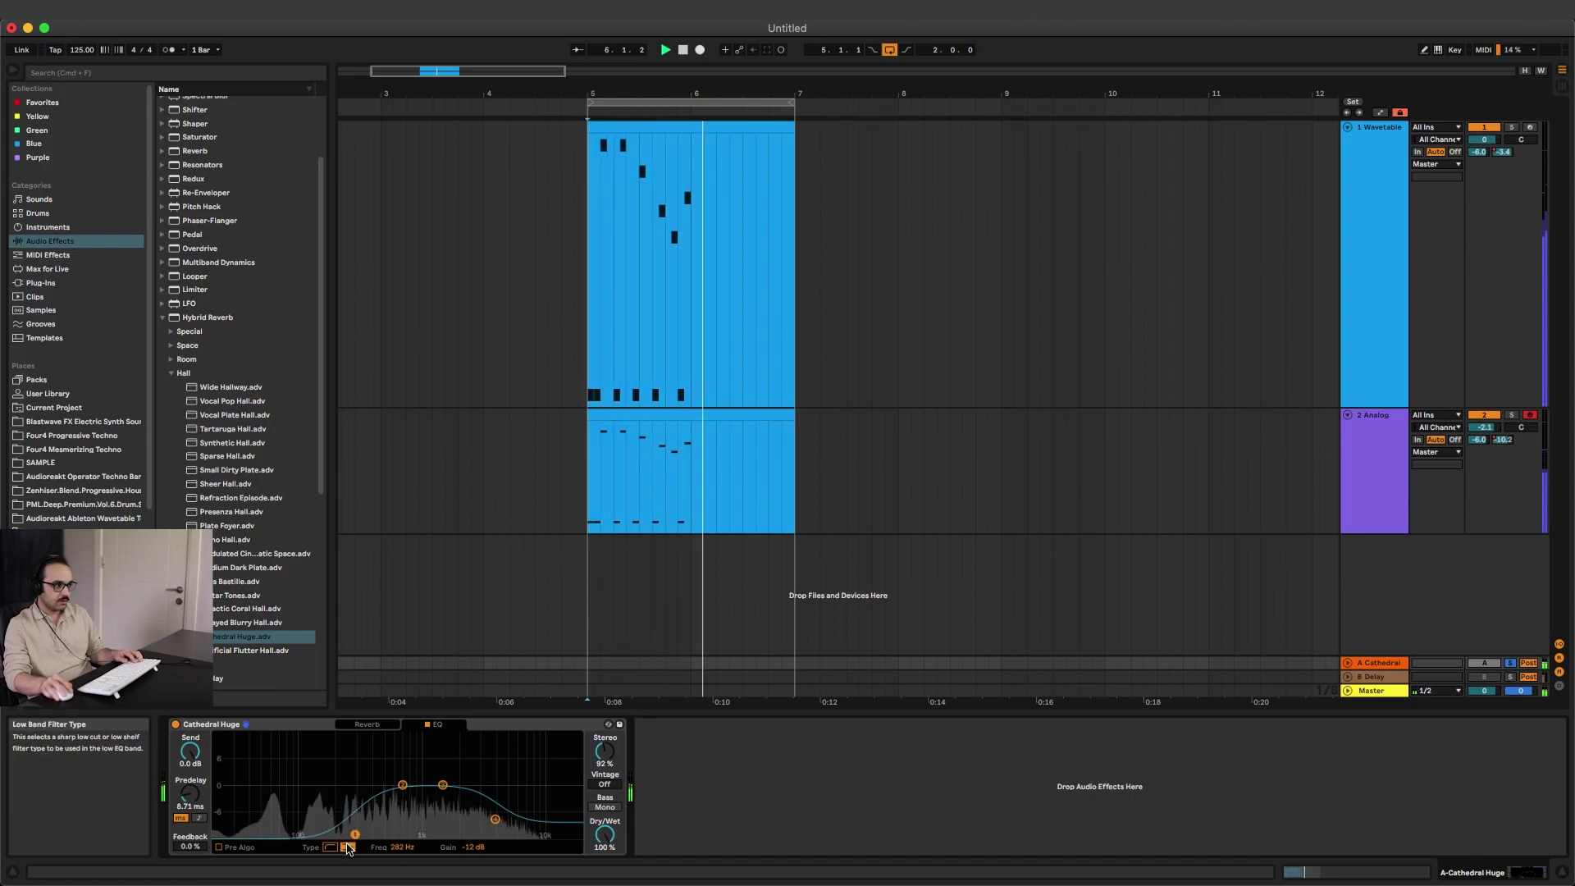
{"action": "left_click_drag", "start_coordinate": [355, 791], "coordinate": [350, 790]}
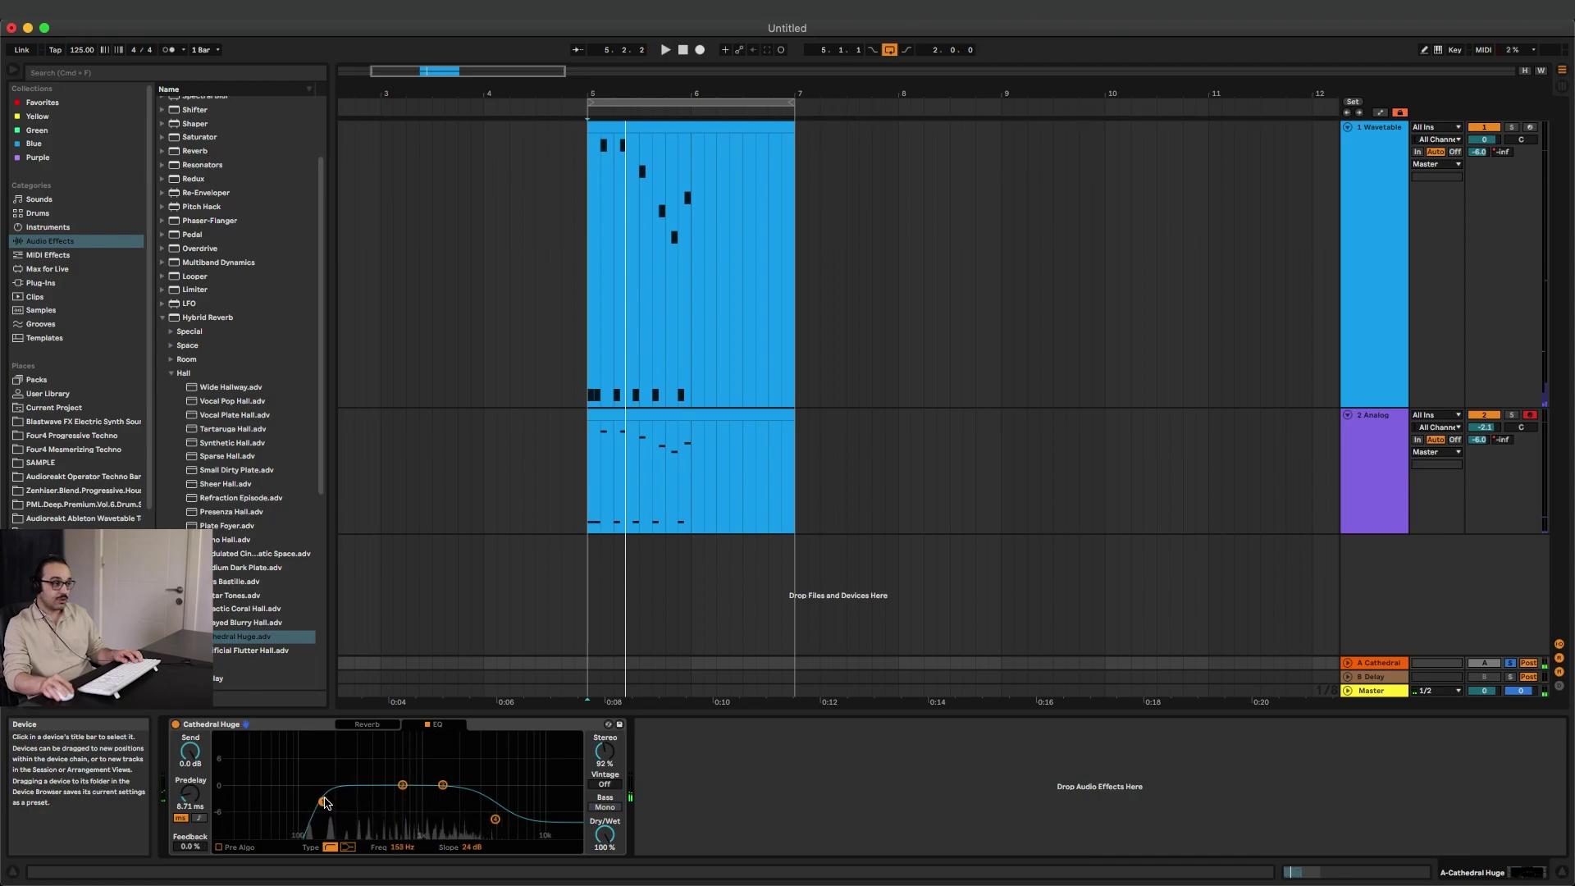
{"action": "left_click_drag", "start_coordinate": [327, 824], "coordinate": [353, 823]}
Solo the Wavetable track and extend the loop to four bars ending at bar 9, auditioning the reverb tail.
{"action": "left_click", "coordinate": [1512, 127]}
{"action": "key", "text": "space"}
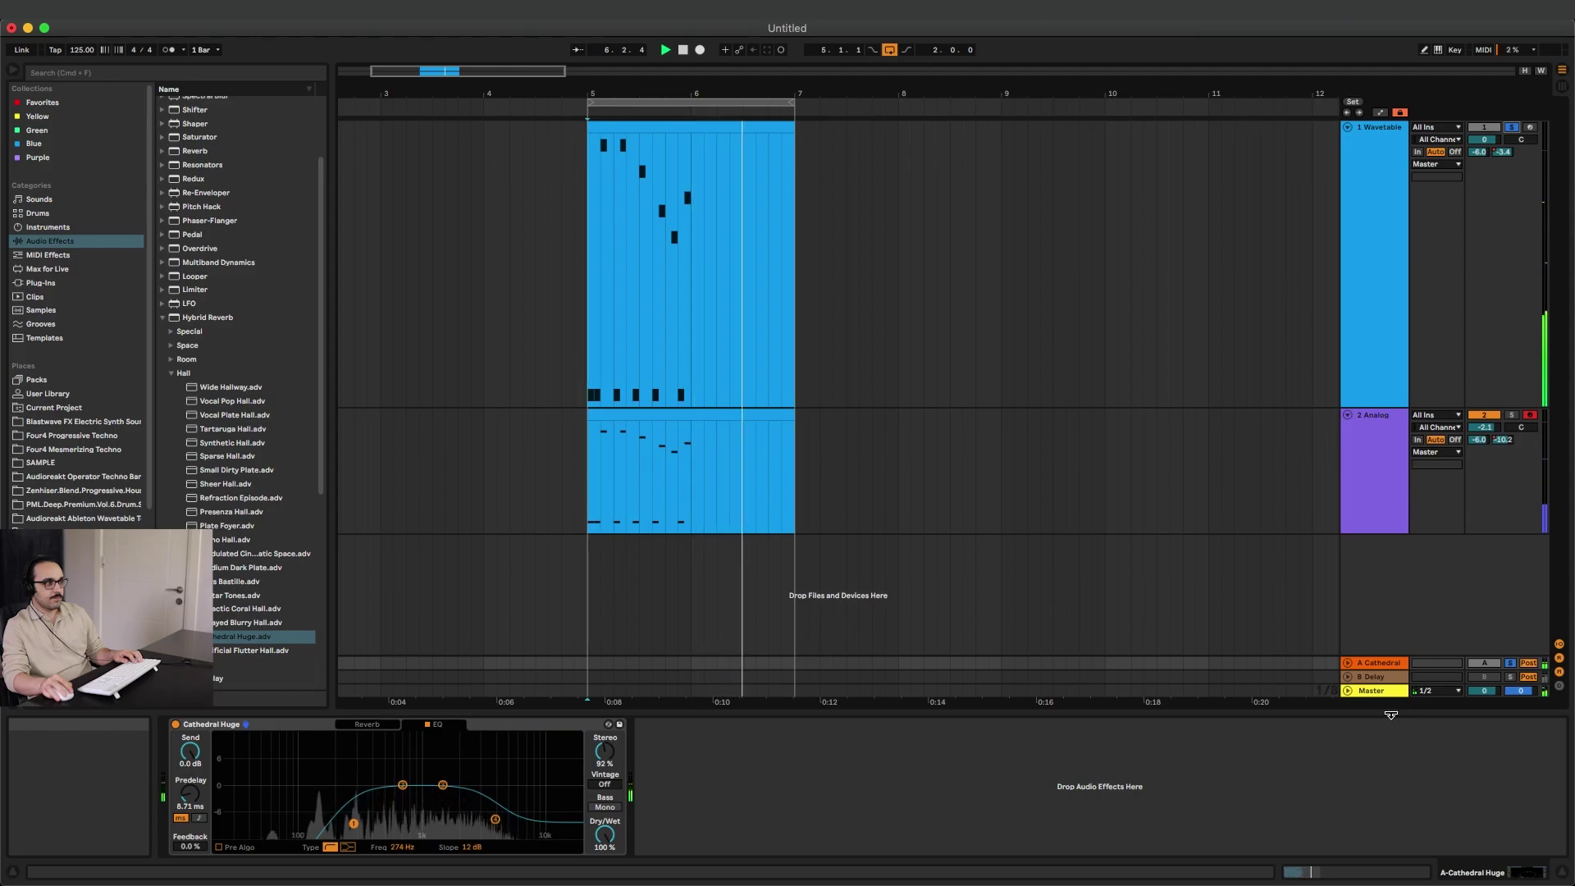
{"action": "left_click_drag", "start_coordinate": [792, 100], "coordinate": [1004, 167]}
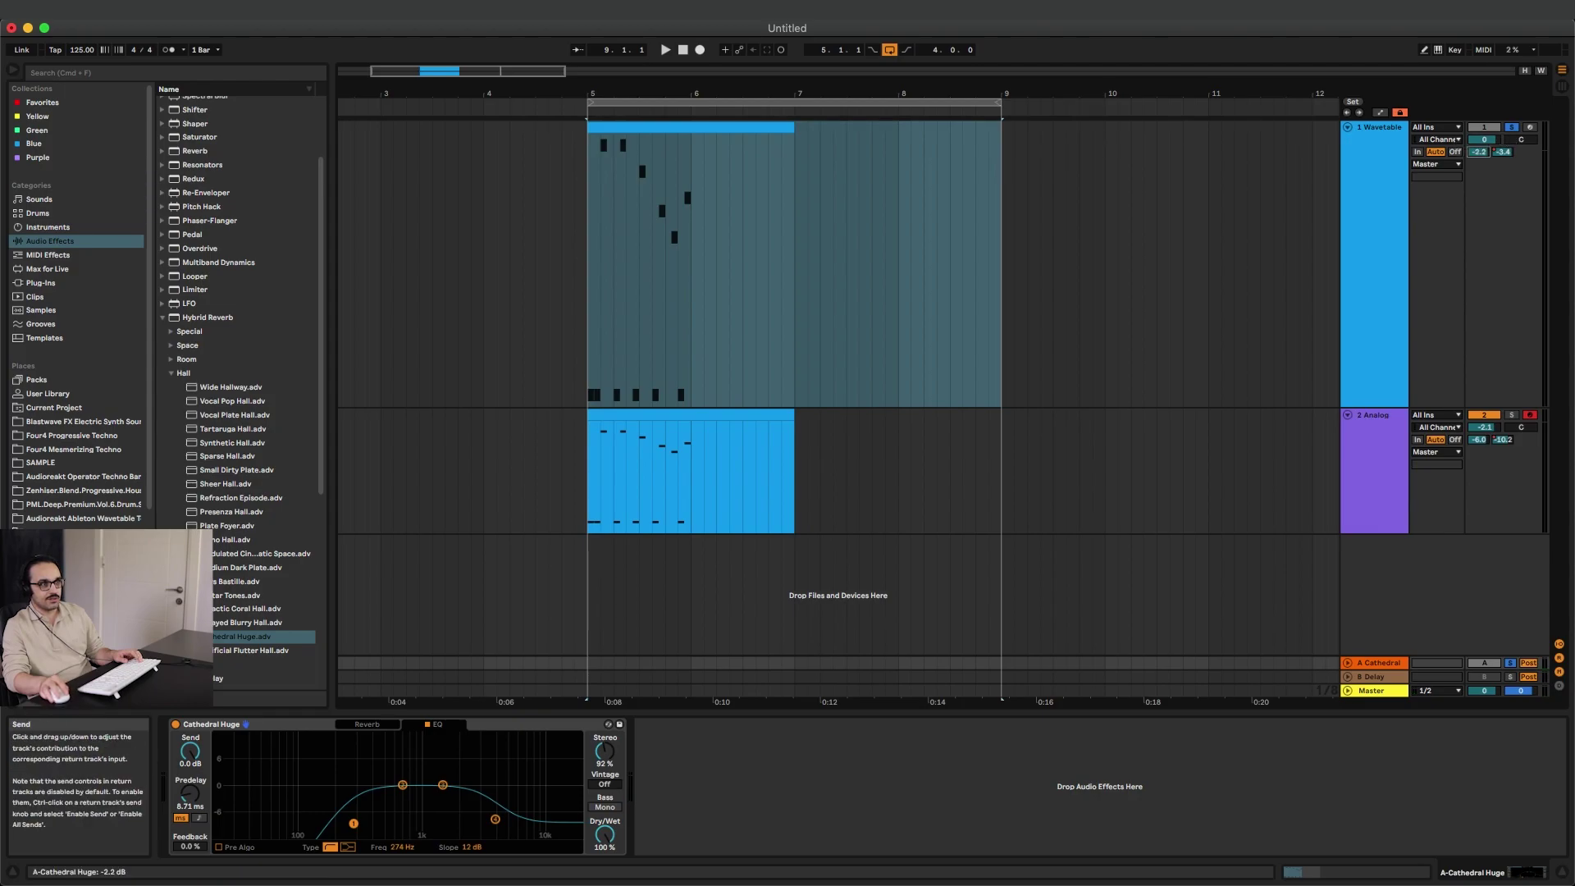
{"action": "left_click", "coordinate": [589, 198]}
{"action": "key", "text": "space"}
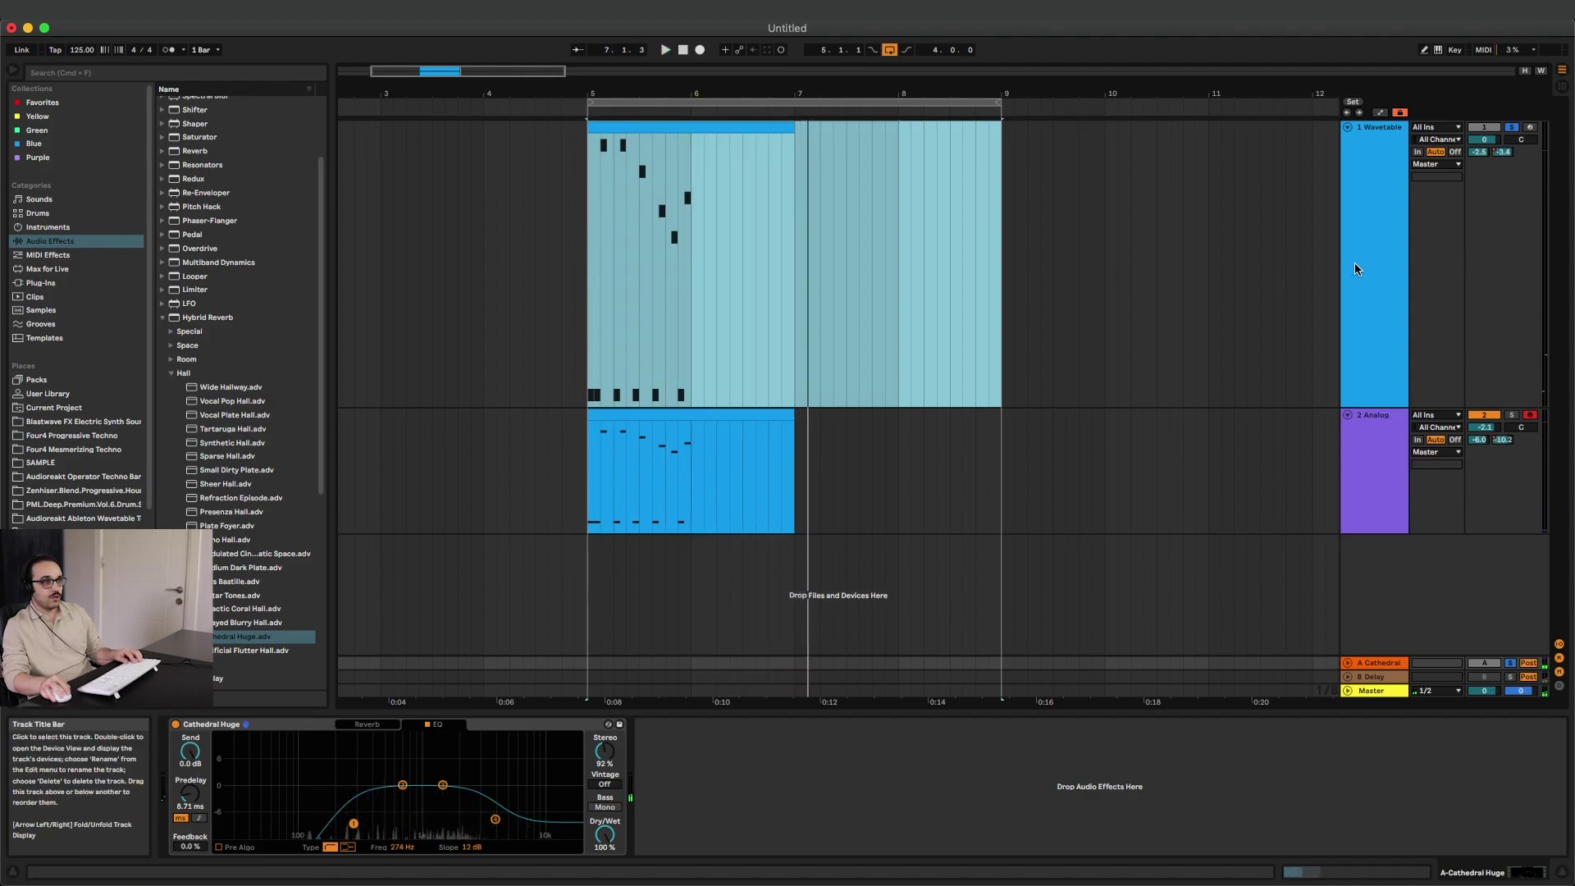
Display the Delay send automation of the Wavetable track in the arrangement.
{"action": "left_click", "coordinate": [1385, 248]}
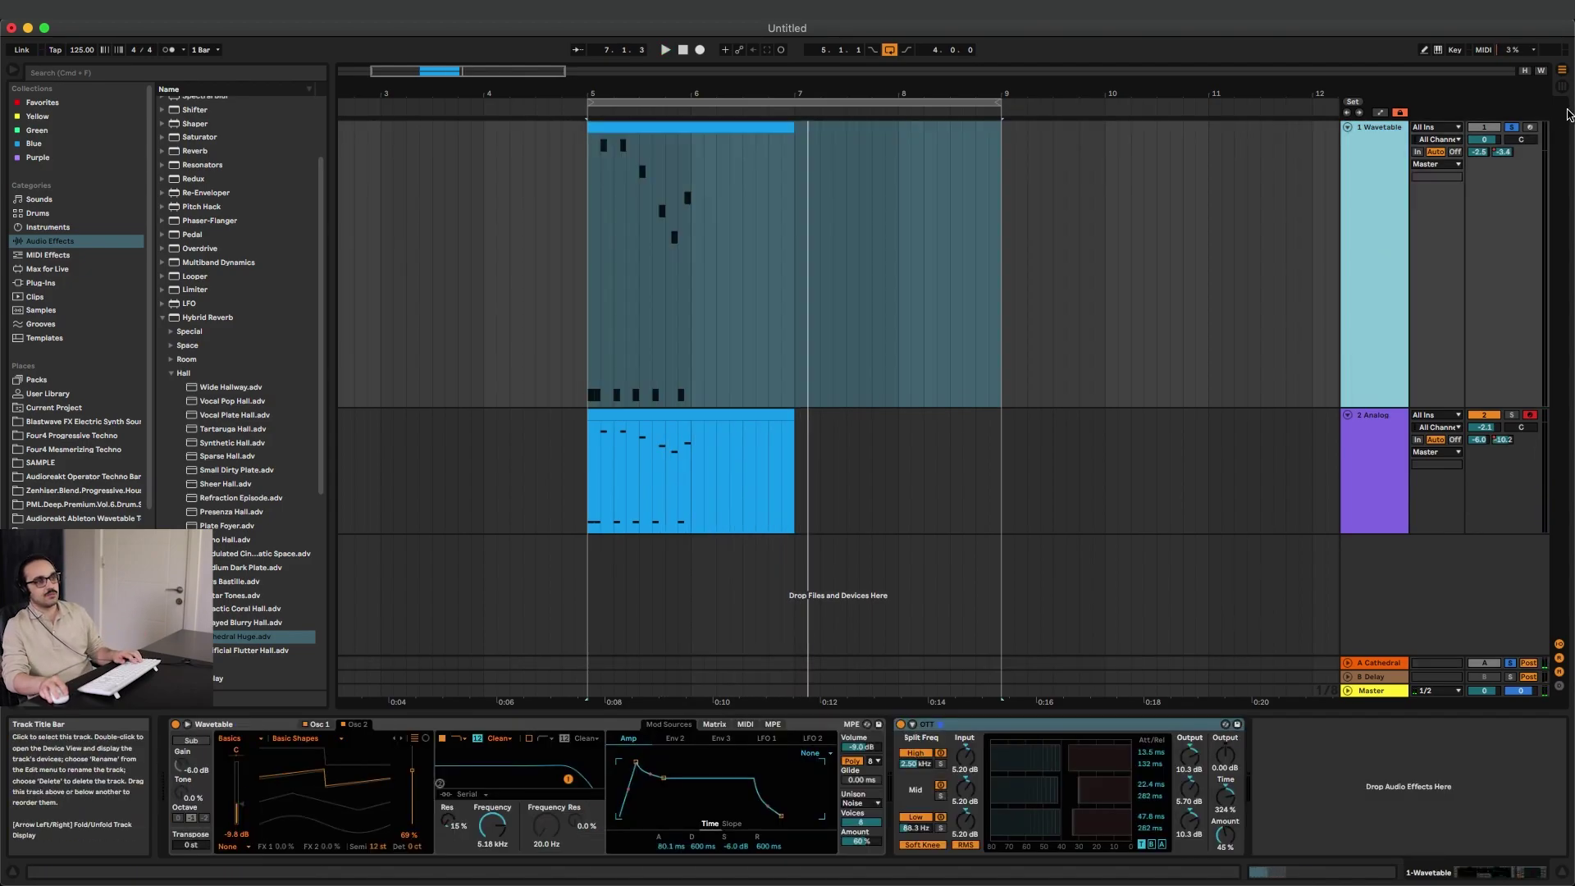
{"action": "left_click", "coordinate": [1506, 152]}
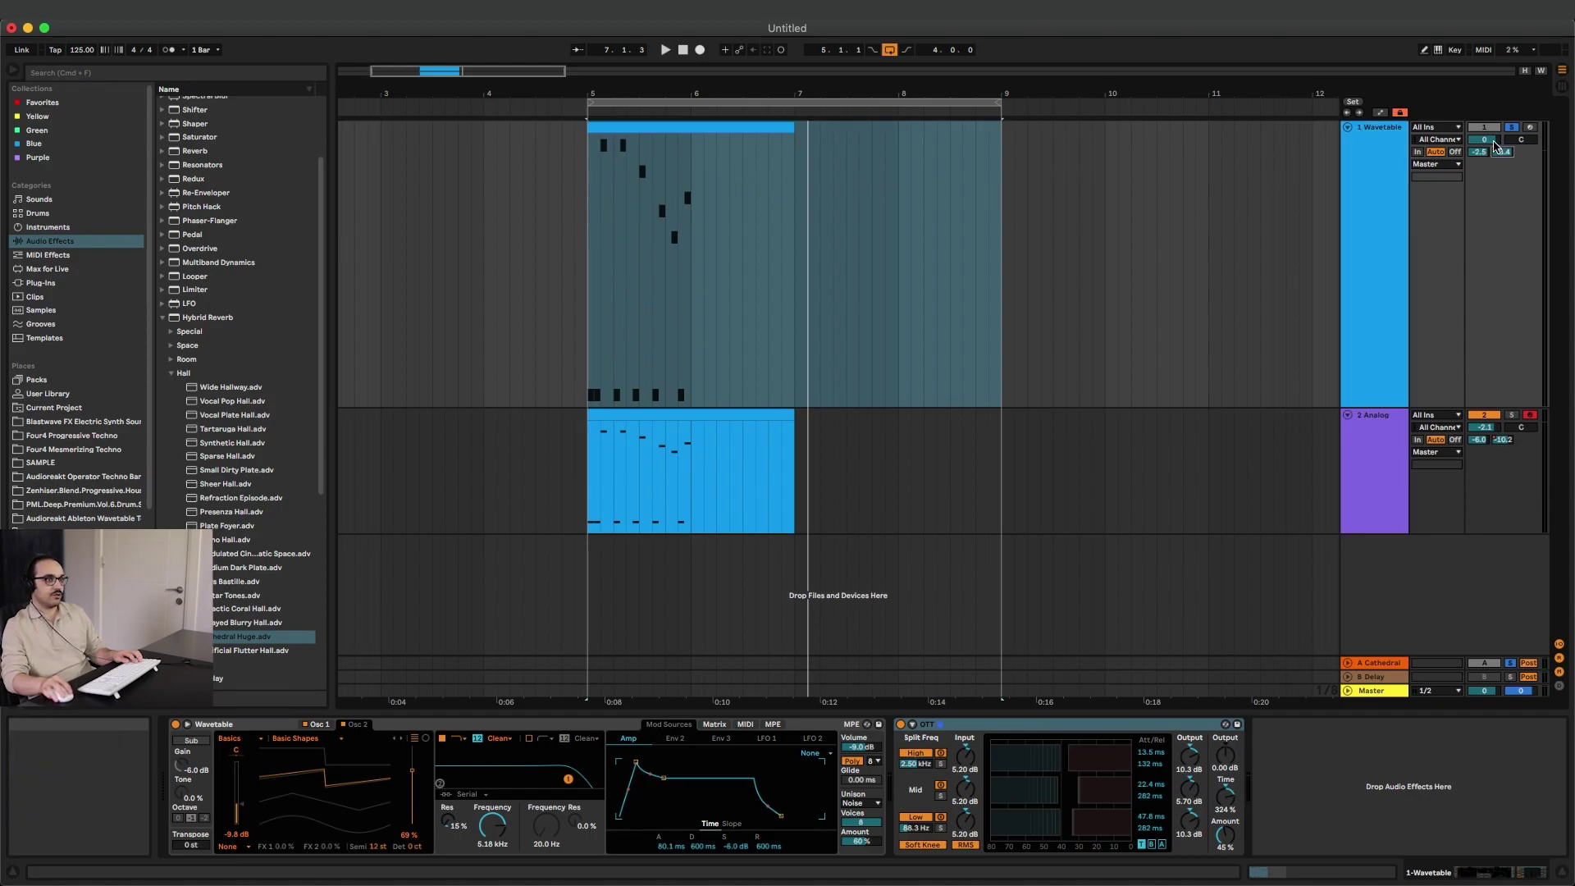
{"action": "right_click", "coordinate": [1512, 156]}
{"action": "left_click", "coordinate": [1497, 197]}
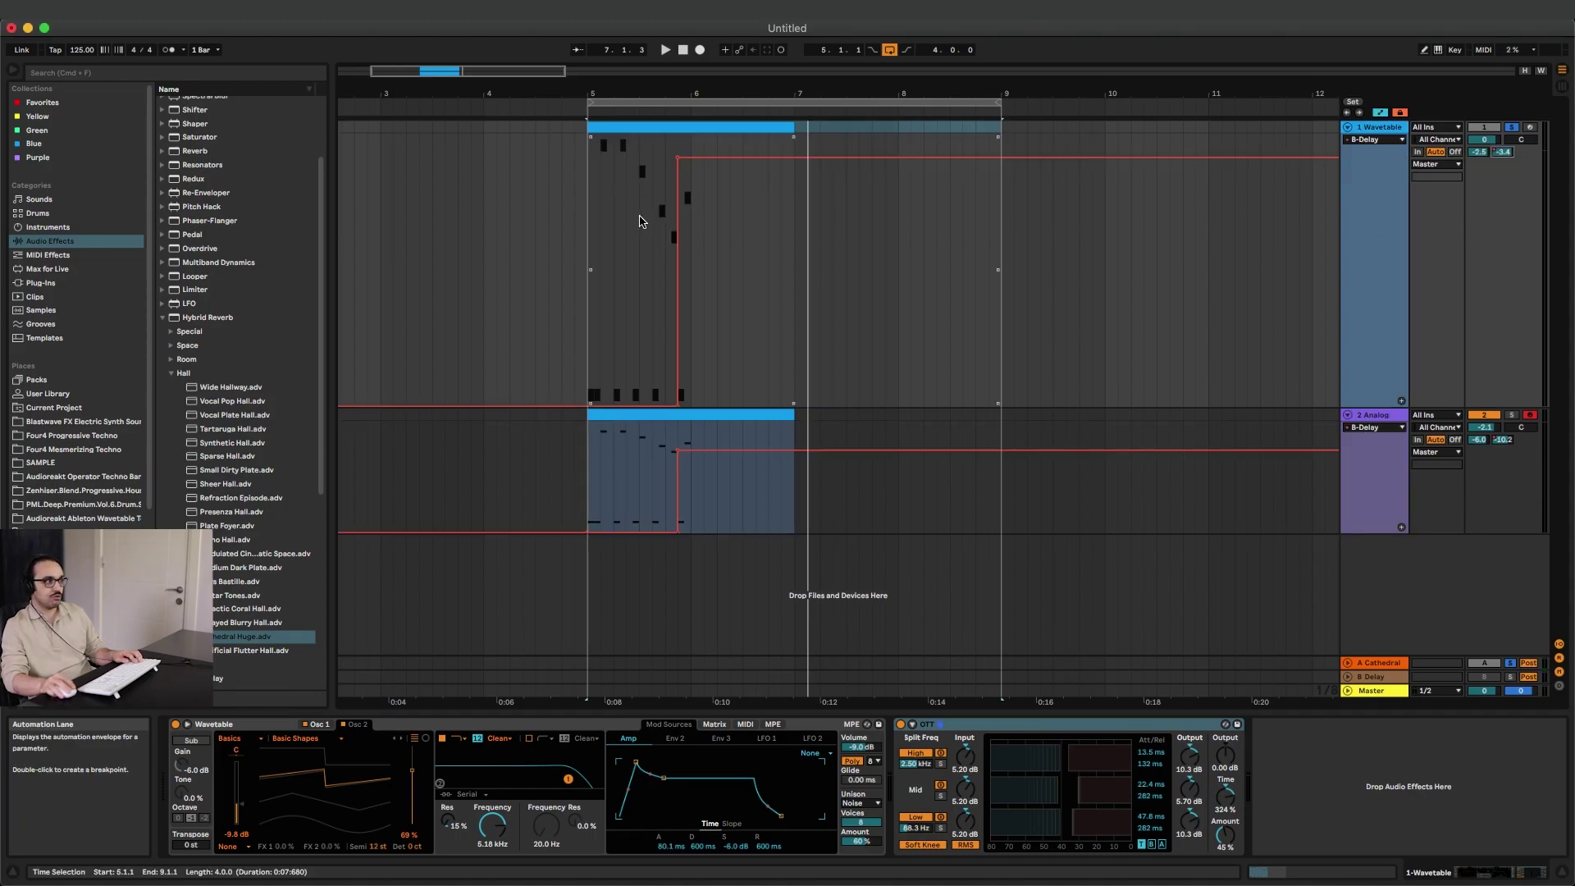
{"action": "left_click", "coordinate": [677, 409]}
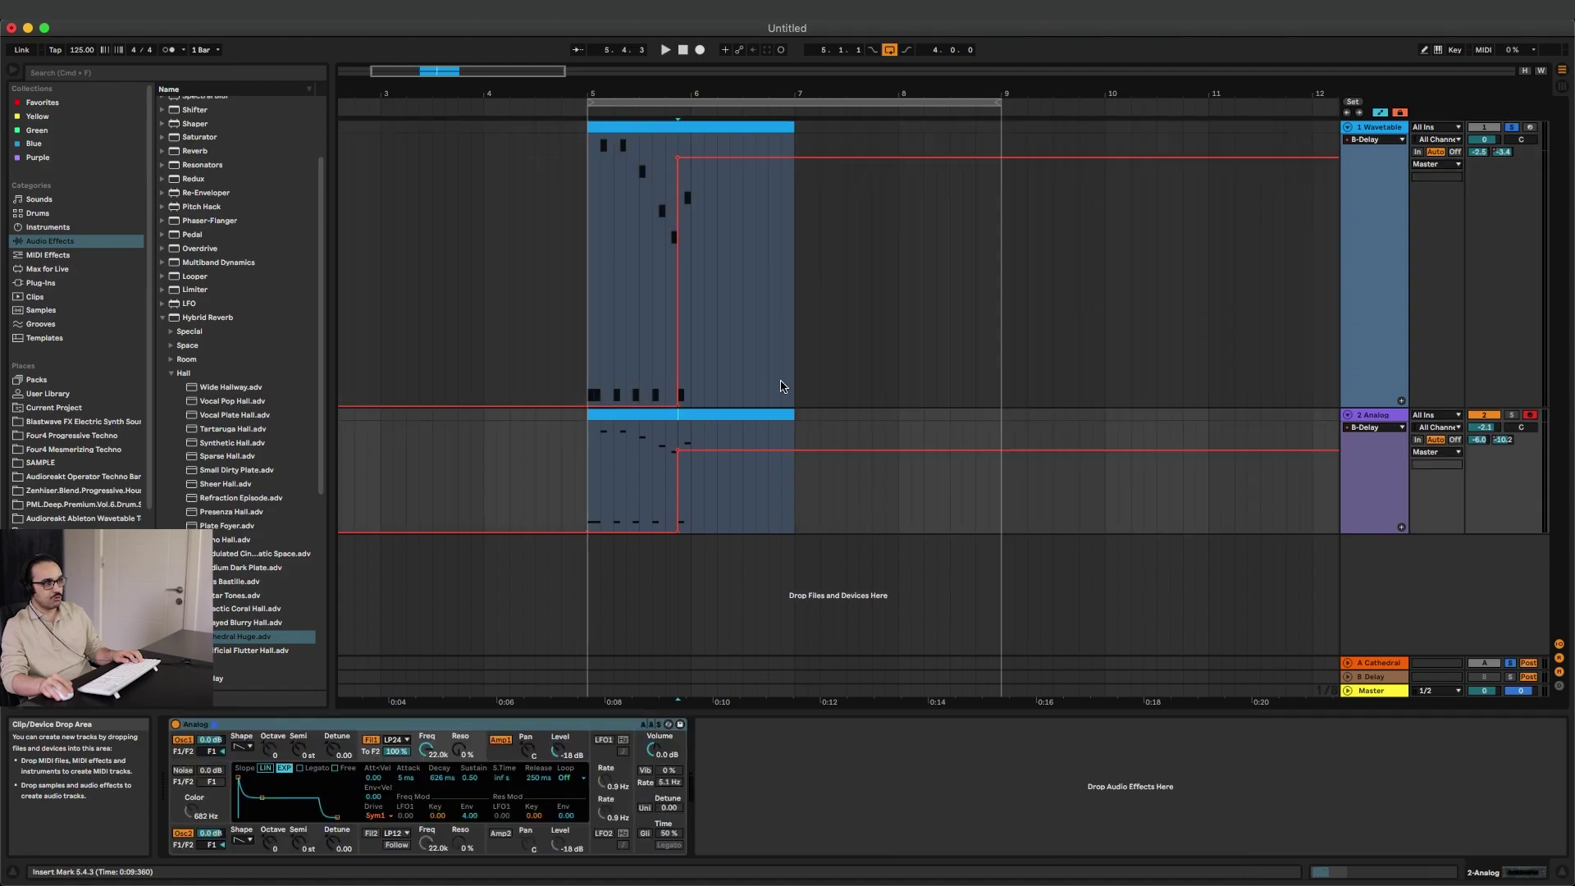
Audition the loop with Wavetable's Delay send automation deleted, then restore the automation and replay the loop to compare.
{"action": "right_click", "coordinate": [1503, 147]}
{"action": "left_click", "coordinate": [1440, 232]}
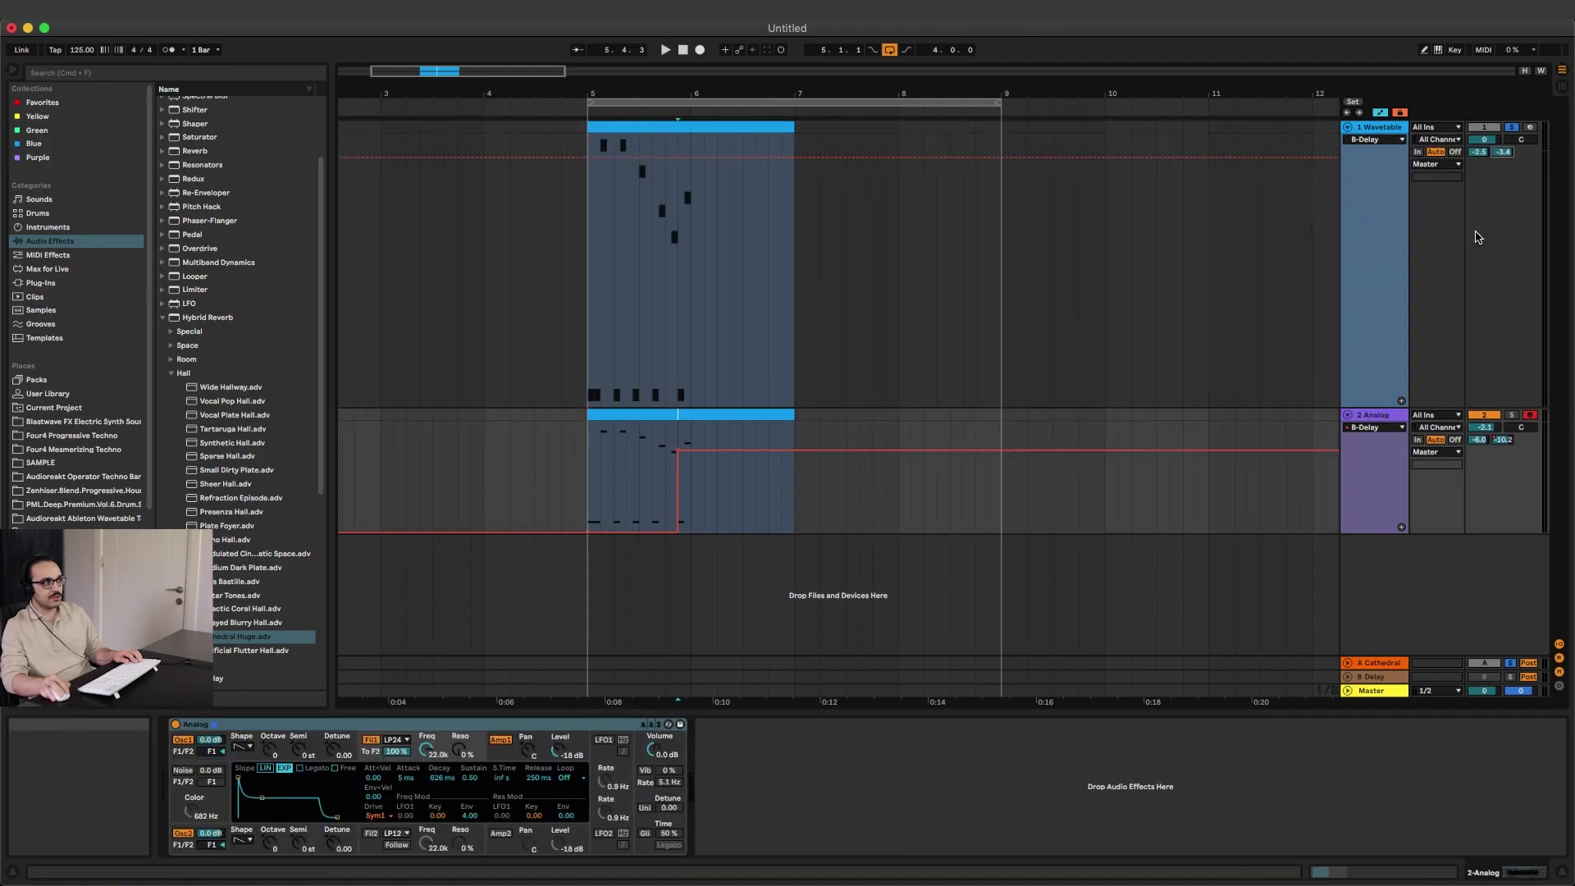
{"action": "left_click", "coordinate": [588, 203]}
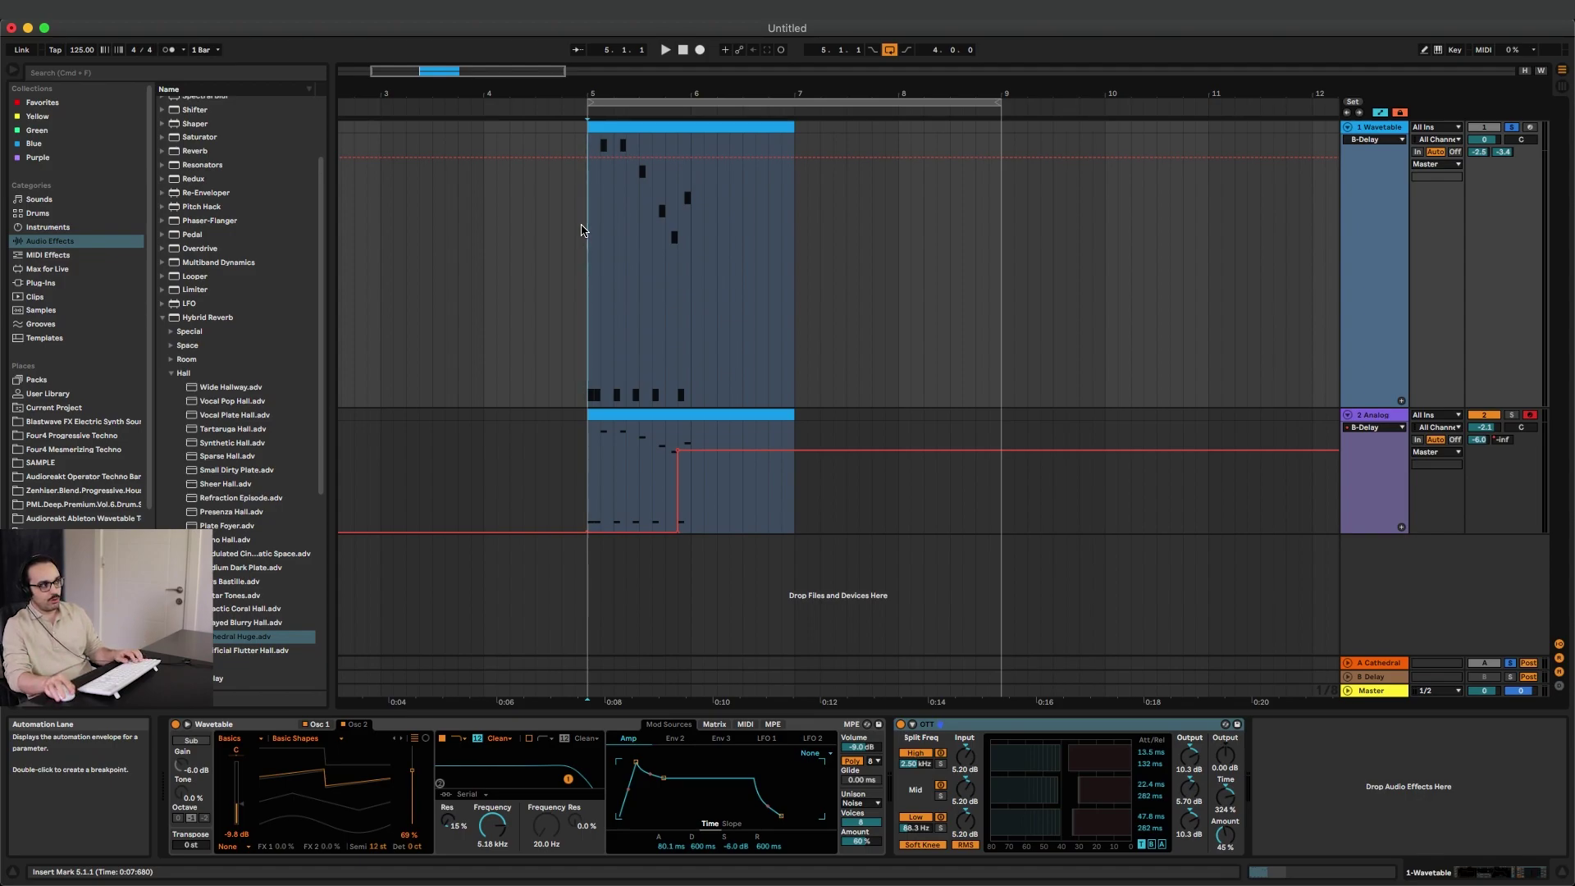
{"action": "key", "text": "space"}
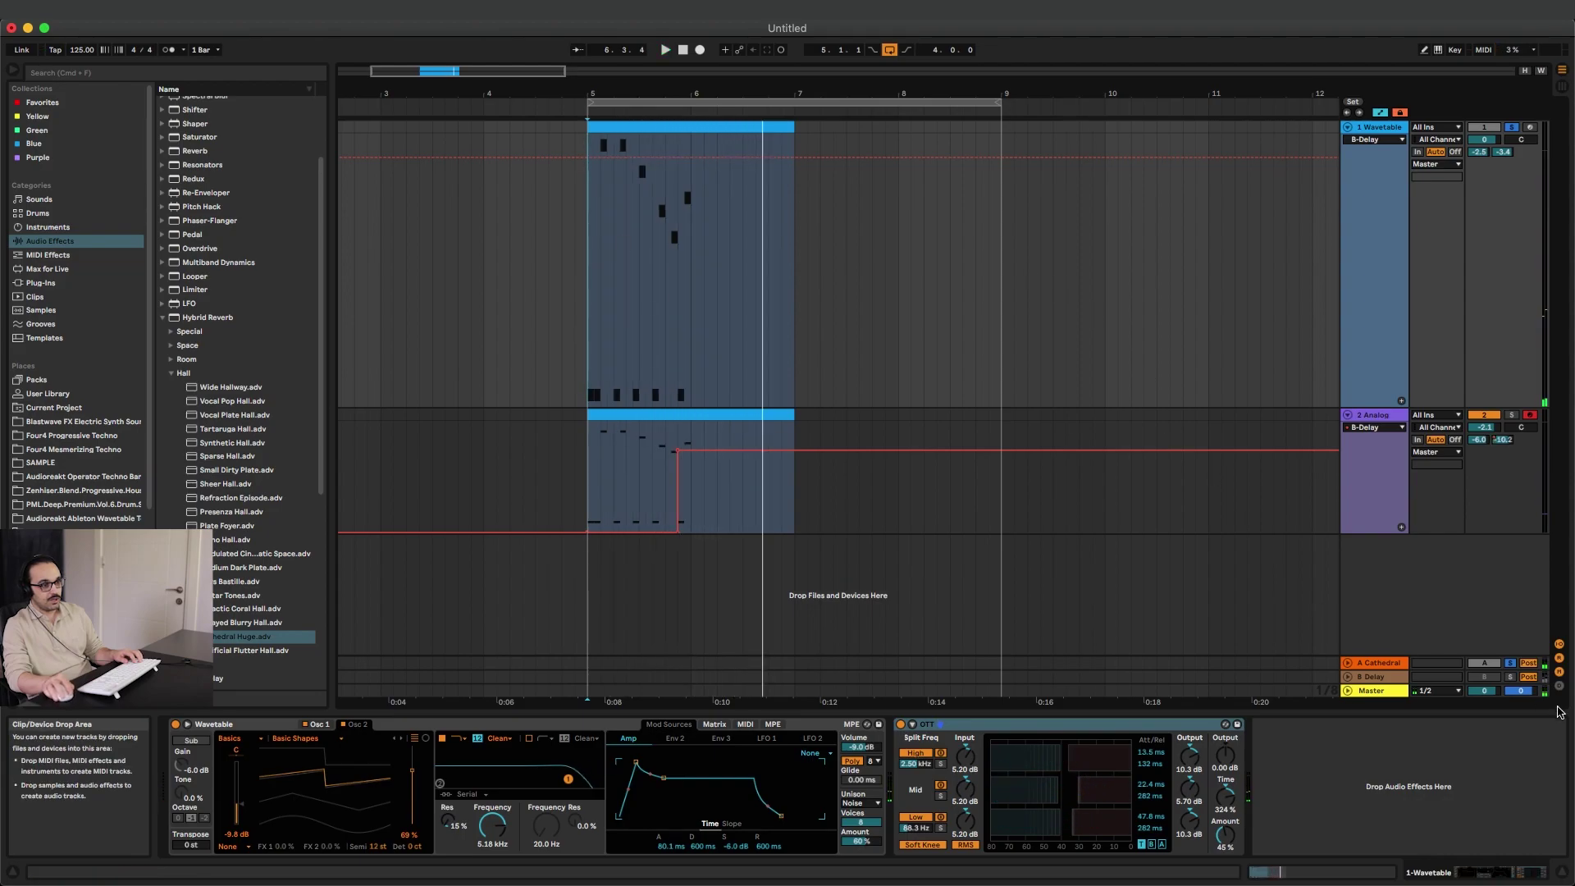
{"action": "key", "text": "space"}
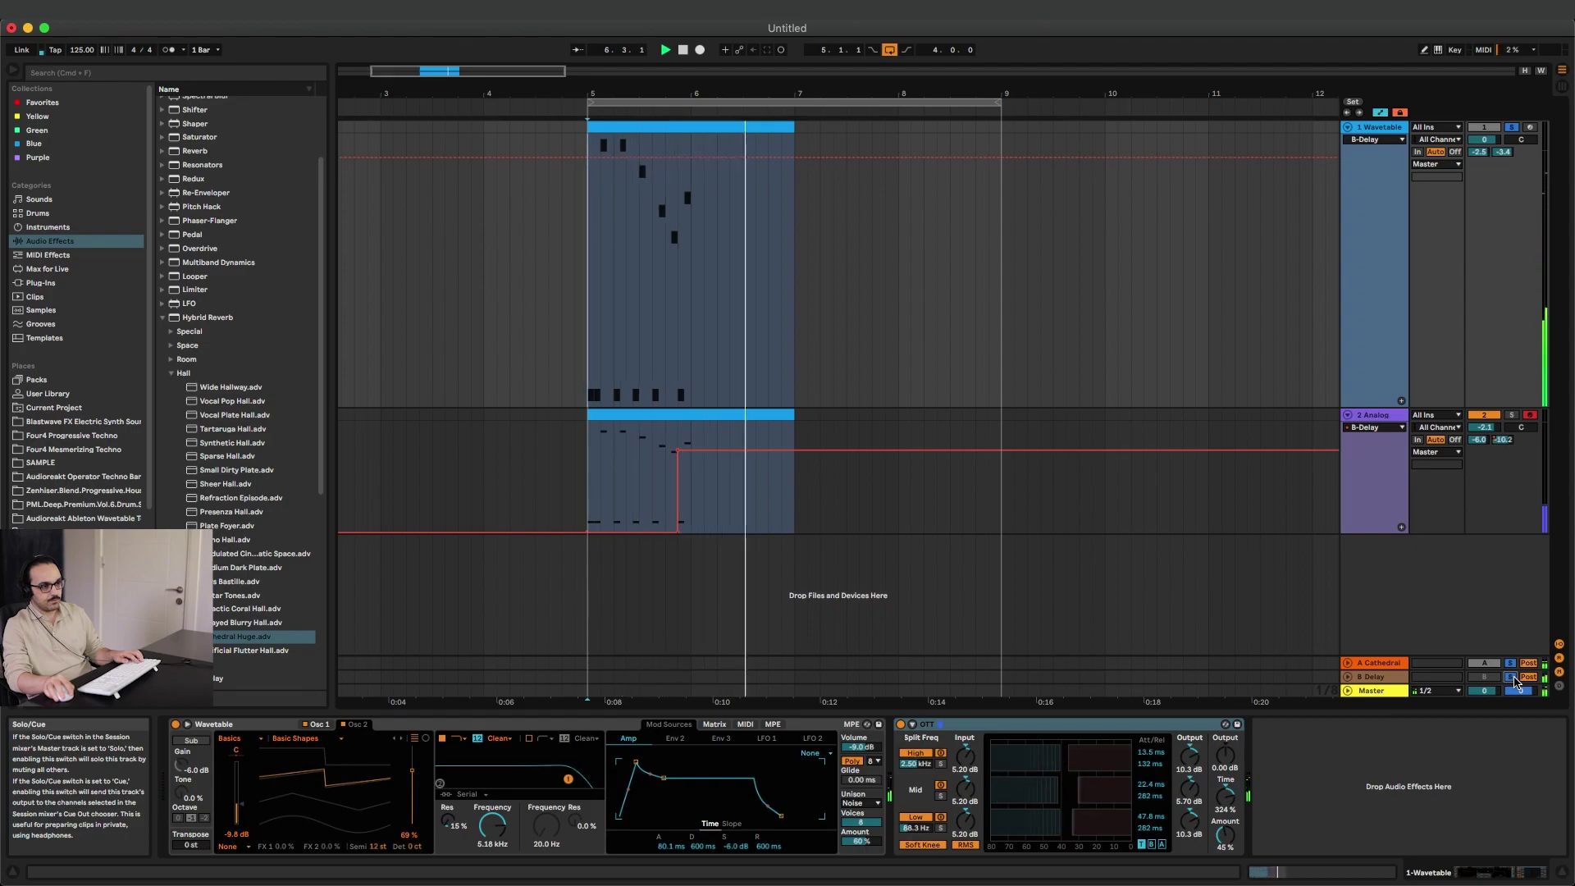
{"action": "key", "text": "space"}
{"action": "key", "text": "super+z"}
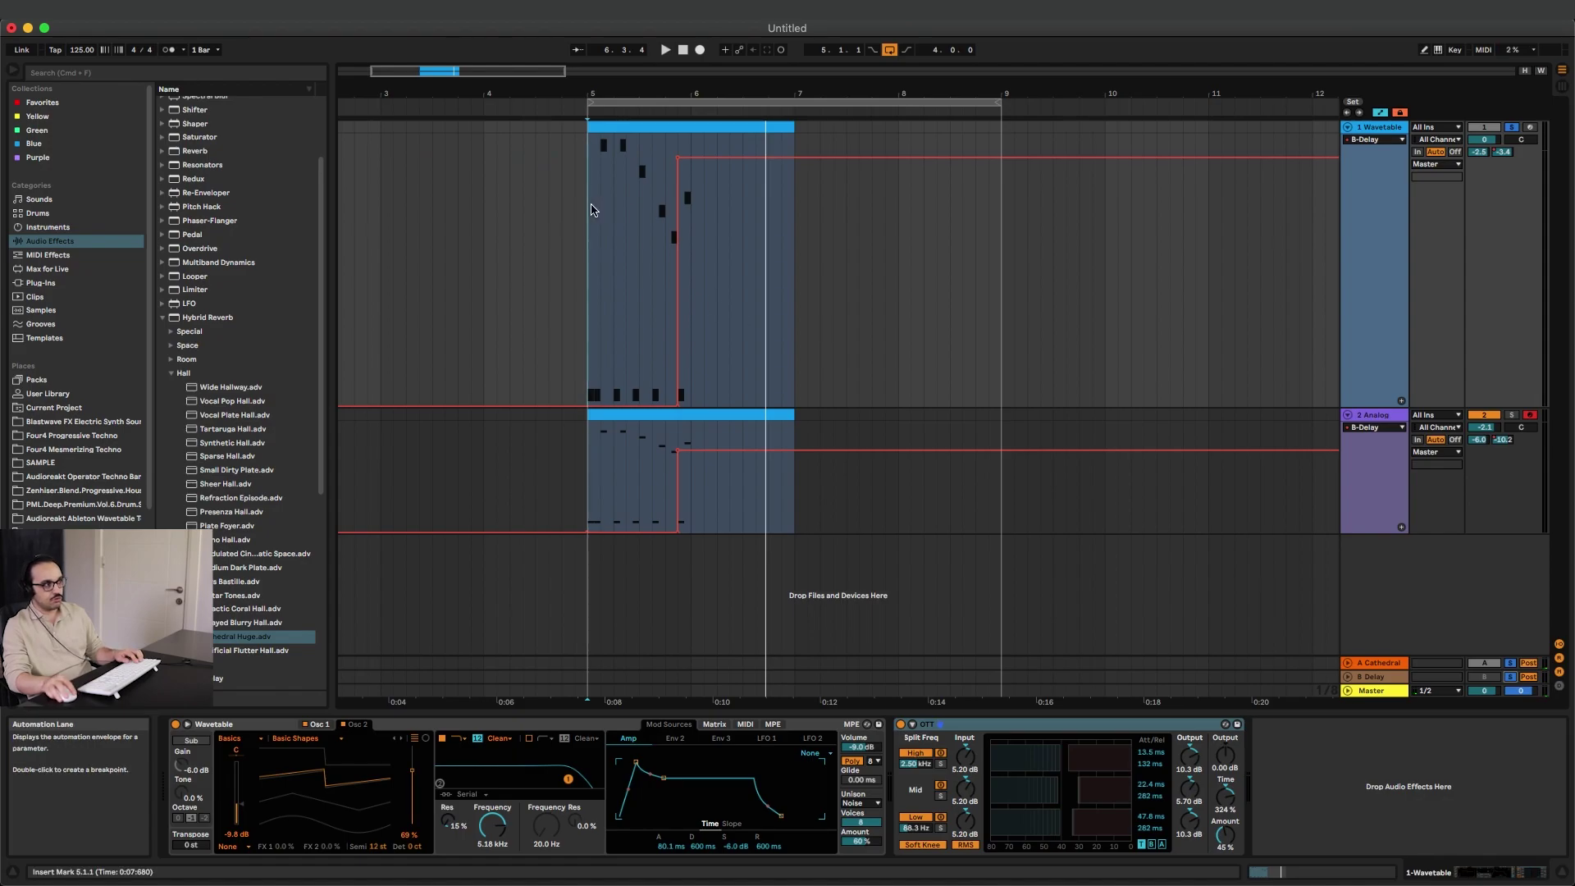
{"action": "key", "text": "space"}
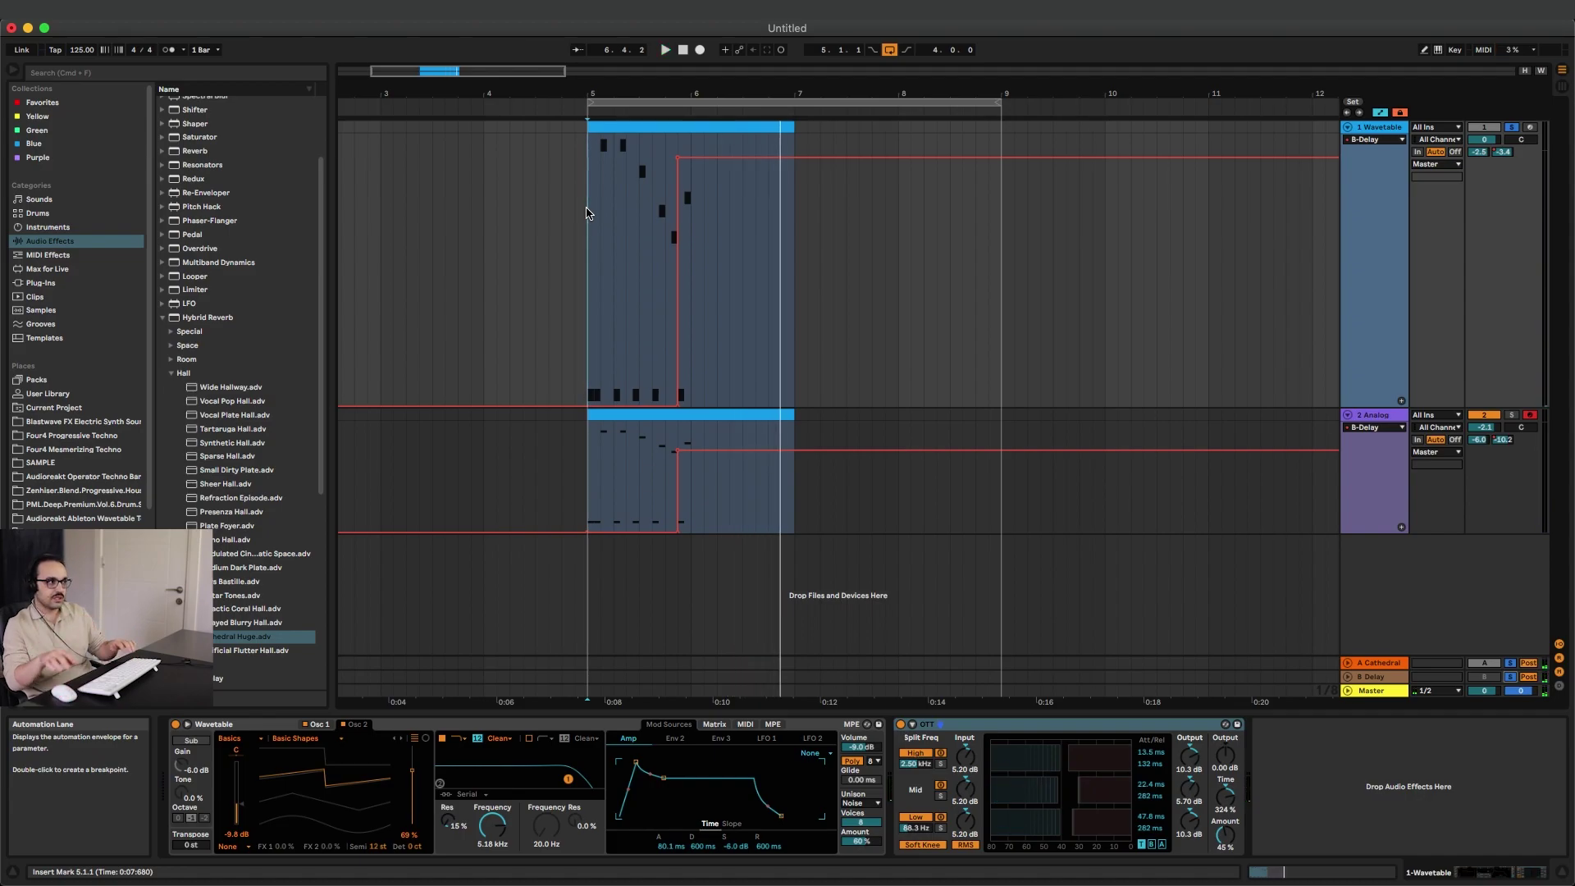
Move the rise in Wavetable's Delay send automation earlier, to 5.4, and play the loop to check it.
{"action": "left_click_drag", "start_coordinate": [662, 94], "coordinate": [663, 147]}
{"action": "left_click", "coordinate": [695, 426]}
{"action": "key", "text": "space"}
{"action": "left_click", "coordinate": [715, 397]}
{"action": "left_click_drag", "start_coordinate": [702, 403], "coordinate": [678, 395]}
{"action": "left_click_drag", "start_coordinate": [702, 157], "coordinate": [673, 157]}
{"action": "key", "text": "space"}
{"action": "left_click", "coordinate": [503, 192]}
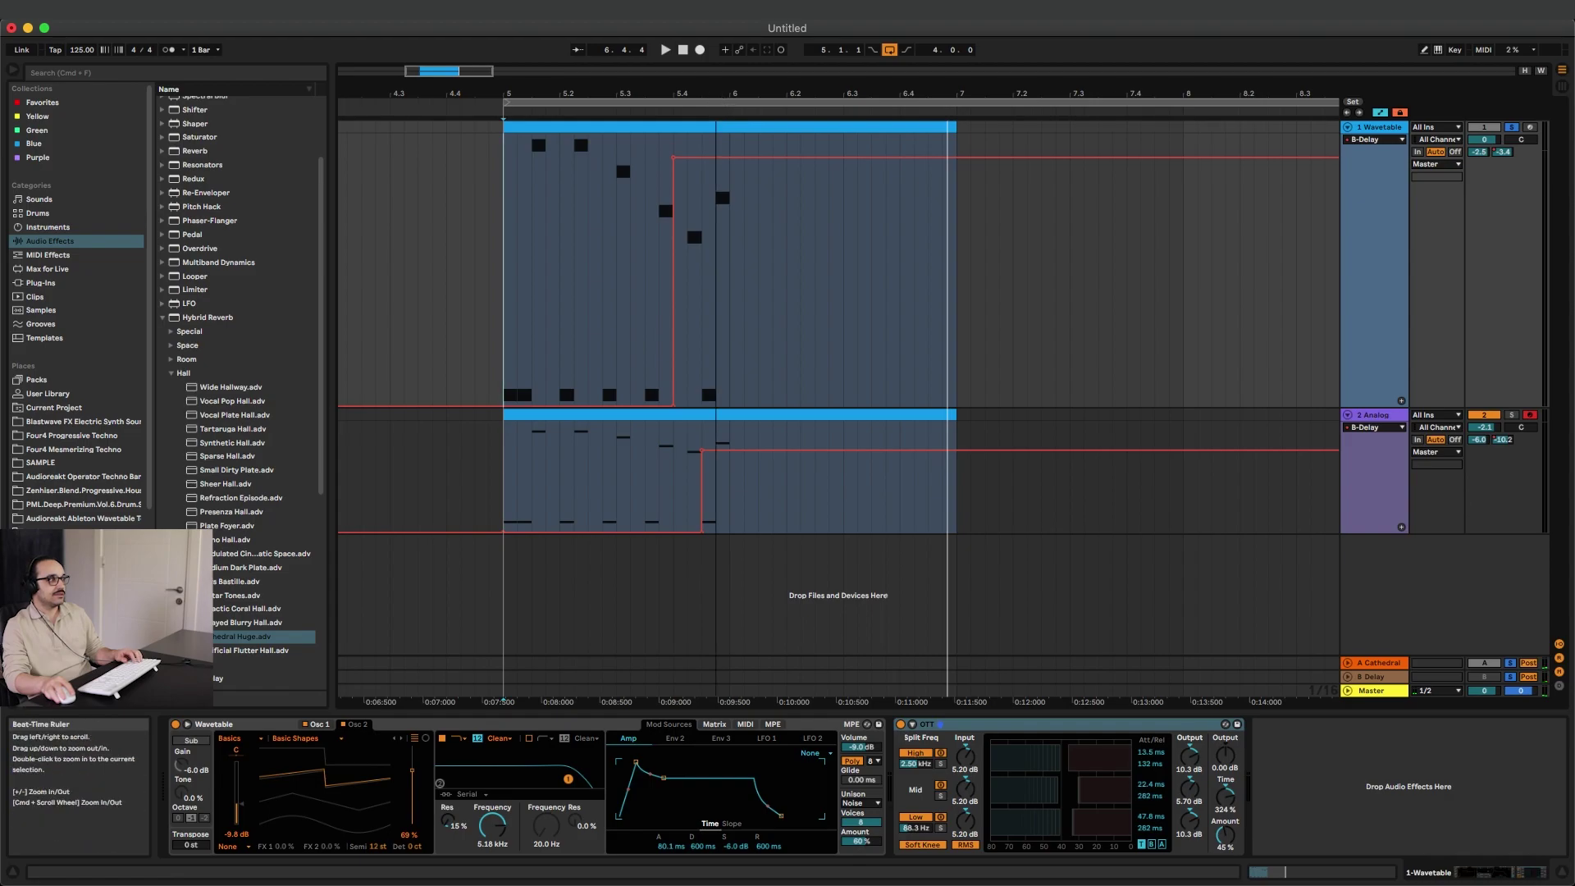
Inspect the delay settings on the Delay return track.
{"action": "left_click_drag", "start_coordinate": [716, 91], "coordinate": [716, 59]}
{"action": "left_click_drag", "start_coordinate": [909, 91], "coordinate": [900, 60]}
{"action": "left_click", "coordinate": [1373, 677]}
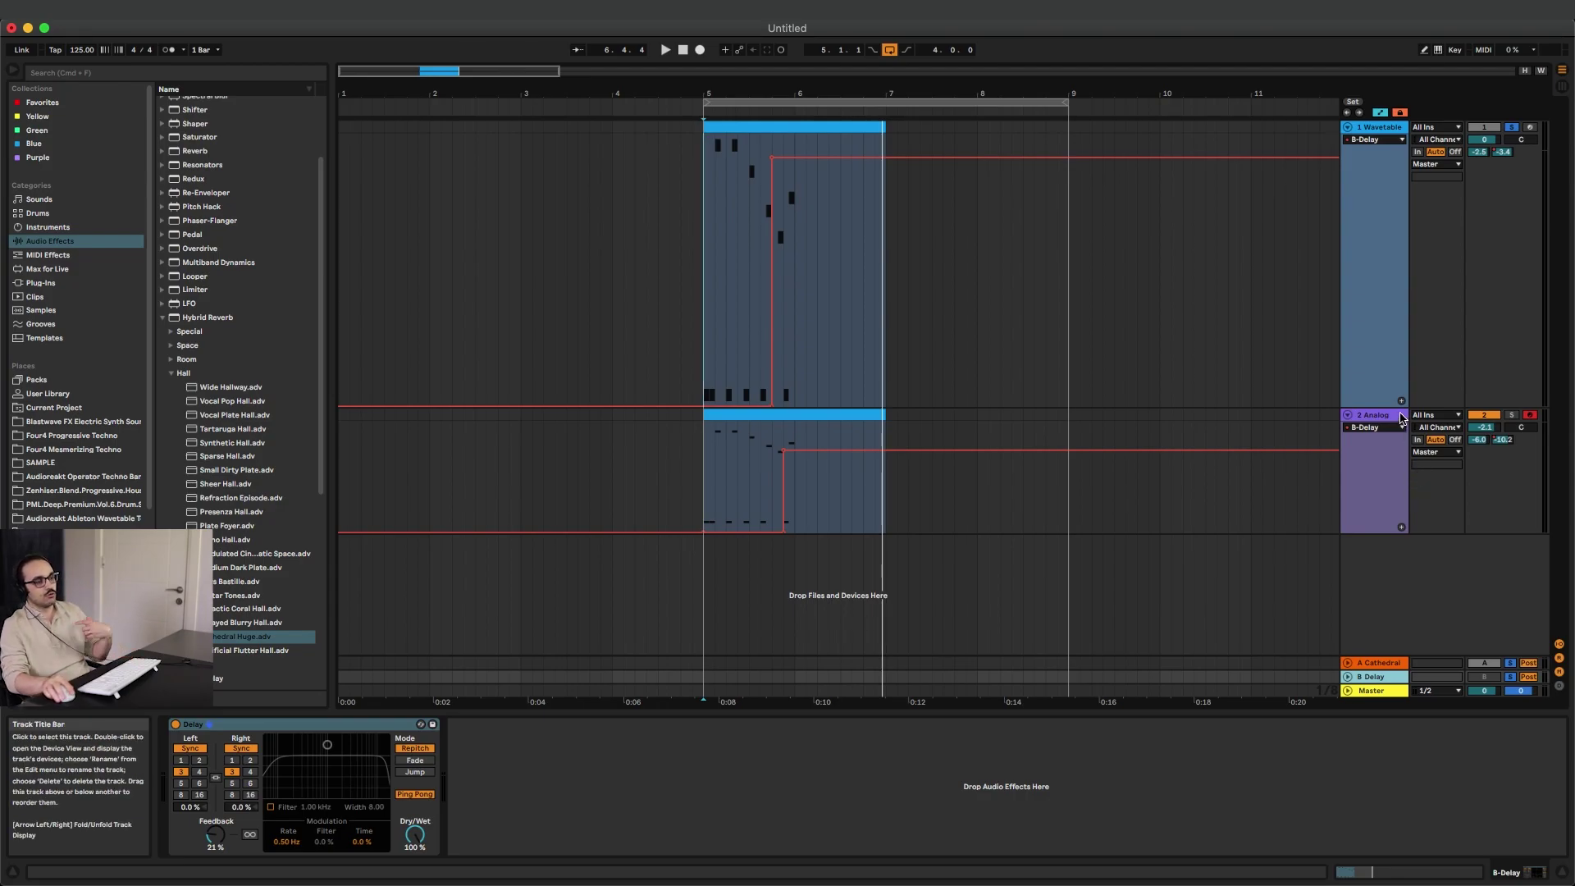
Solo the Analog track and play its part from bar 5, with its instrument settings shown.
{"action": "left_click", "coordinate": [1512, 415]}
{"action": "left_click", "coordinate": [701, 447]}
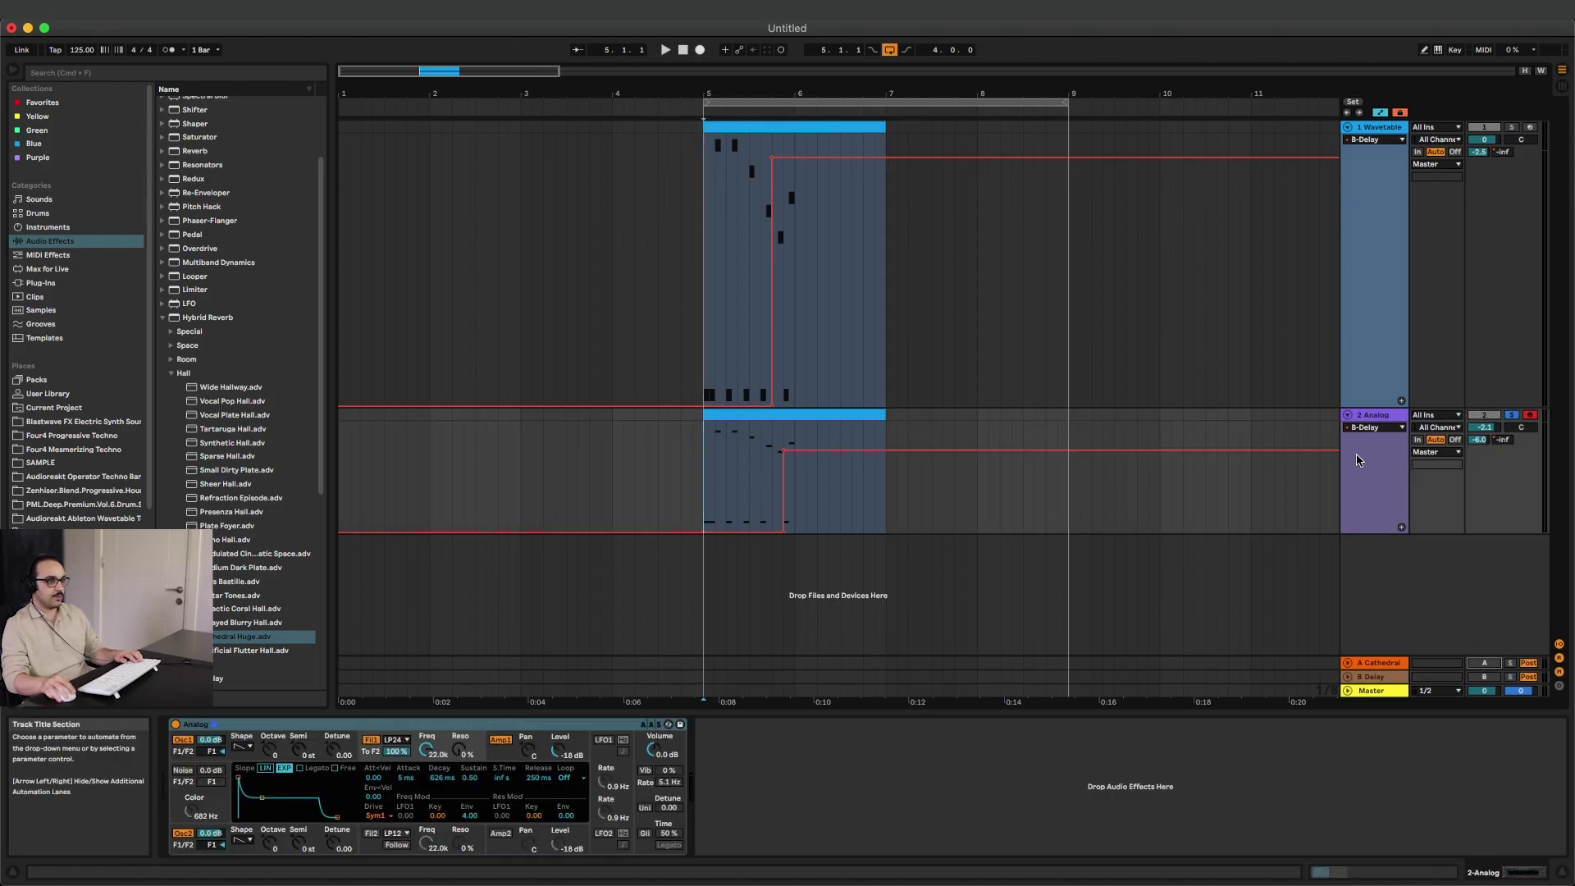
{"action": "left_click", "coordinate": [1377, 418]}
{"action": "key", "text": "space"}
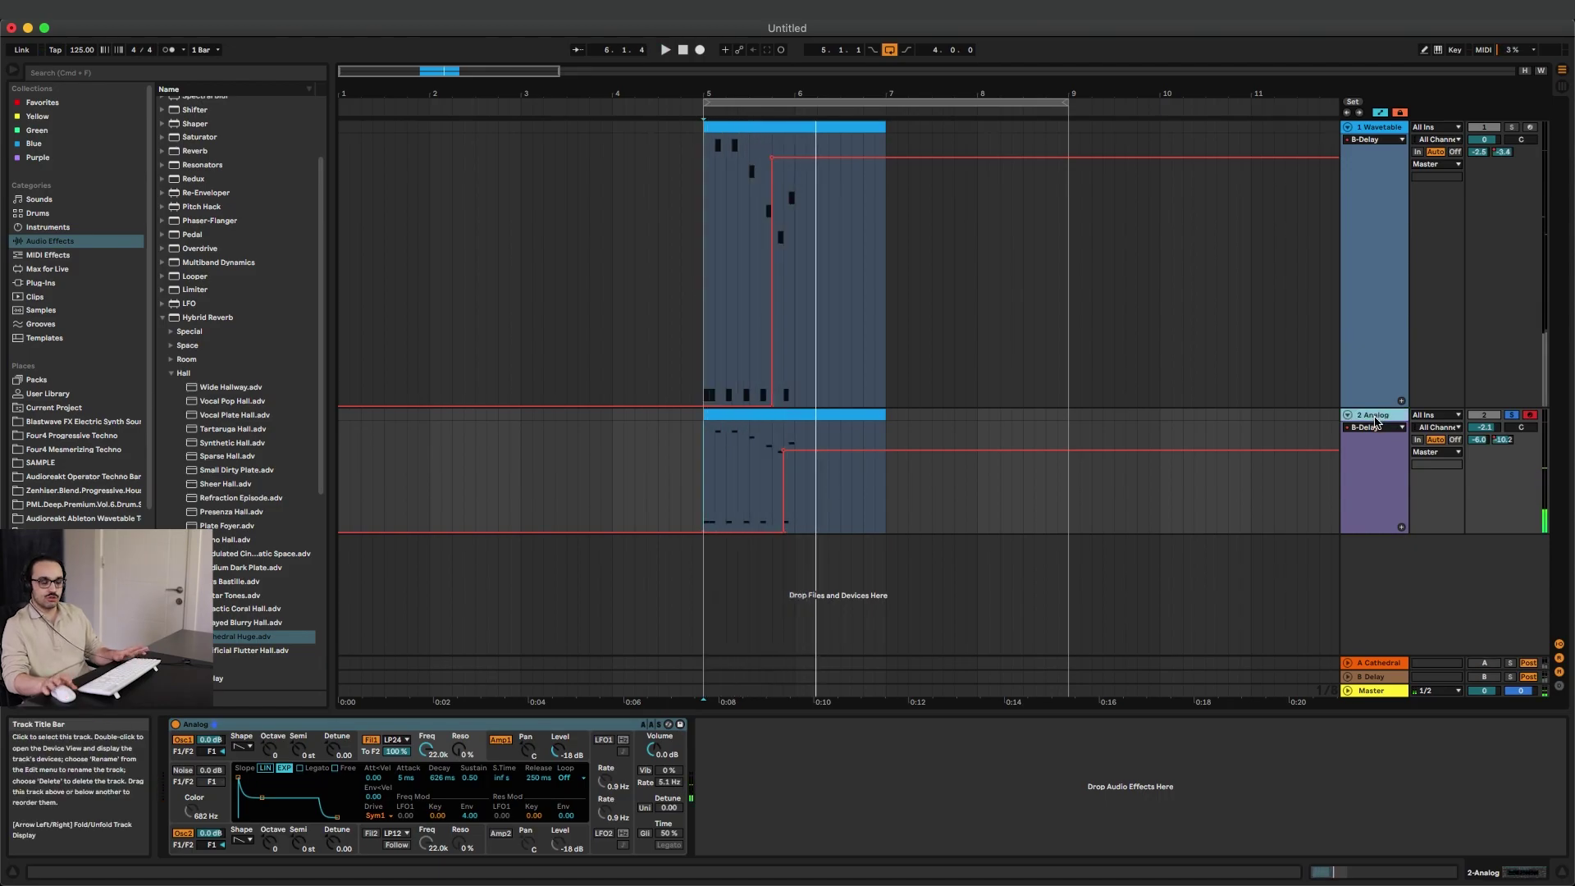
{"action": "left_click", "coordinate": [312, 726]}
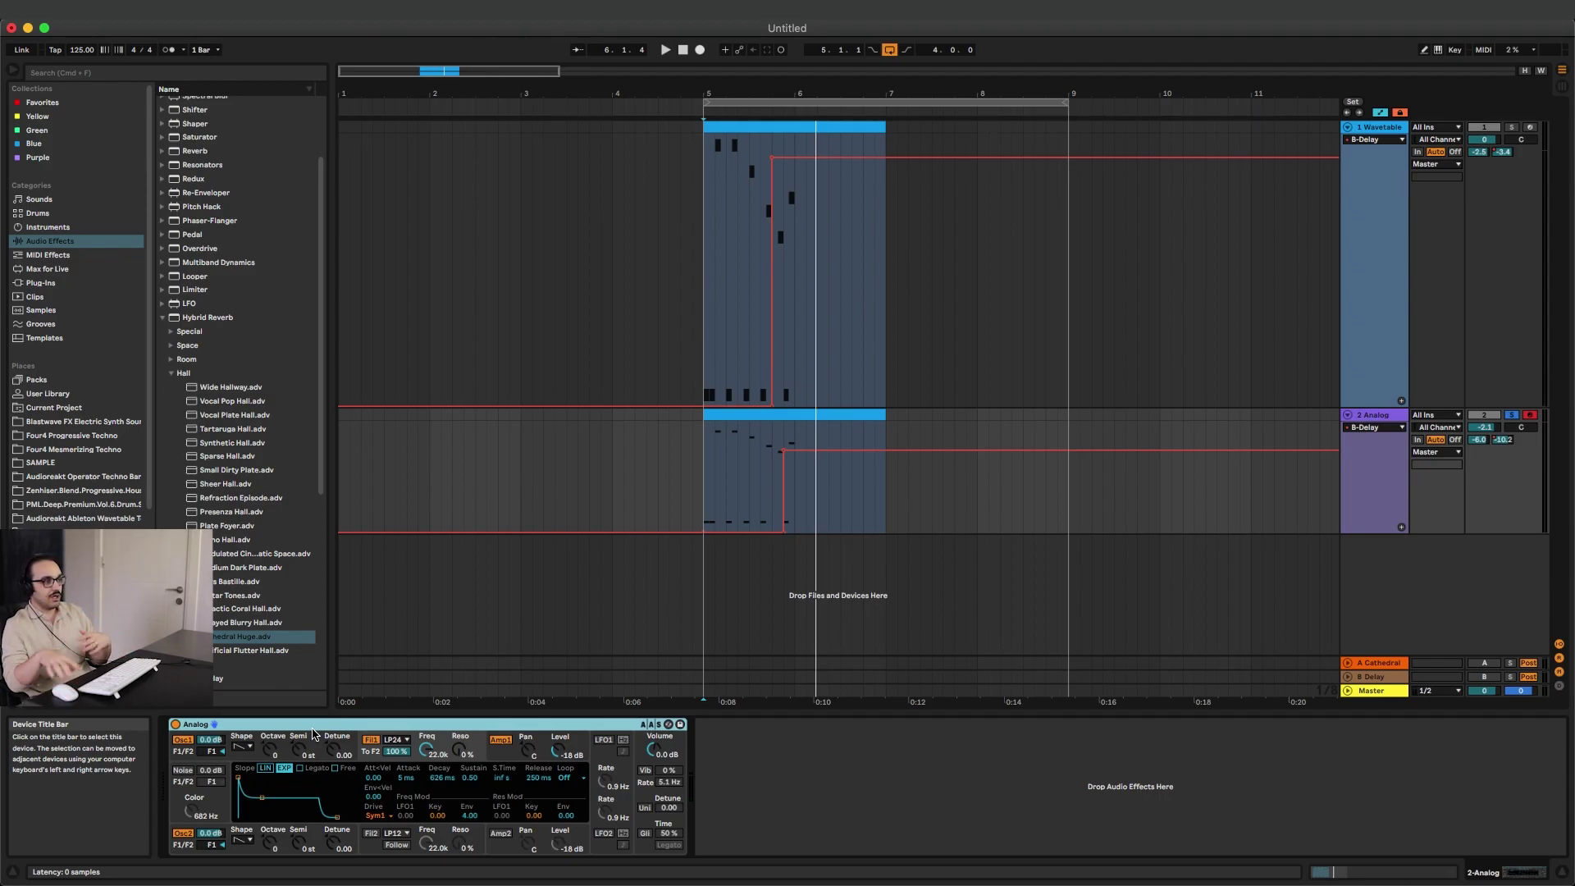
Switch off Analog's second oscillator and lower Filter 1's cutoff to 1.6 kHz by ear.
{"action": "left_click", "coordinate": [697, 371]}
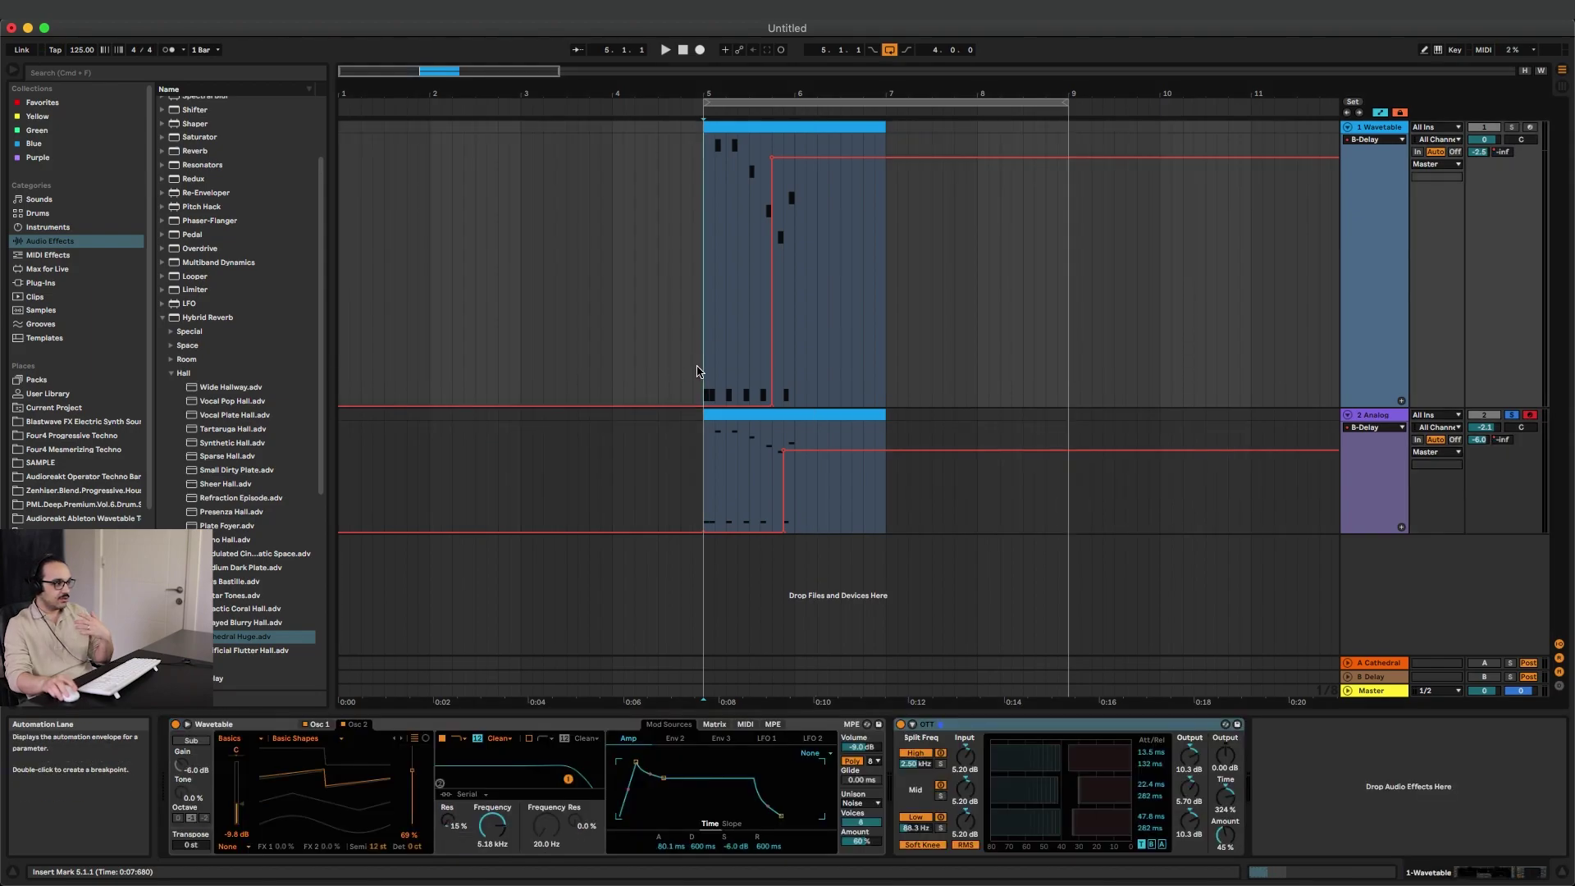
{"action": "left_click", "coordinate": [1000, 507]}
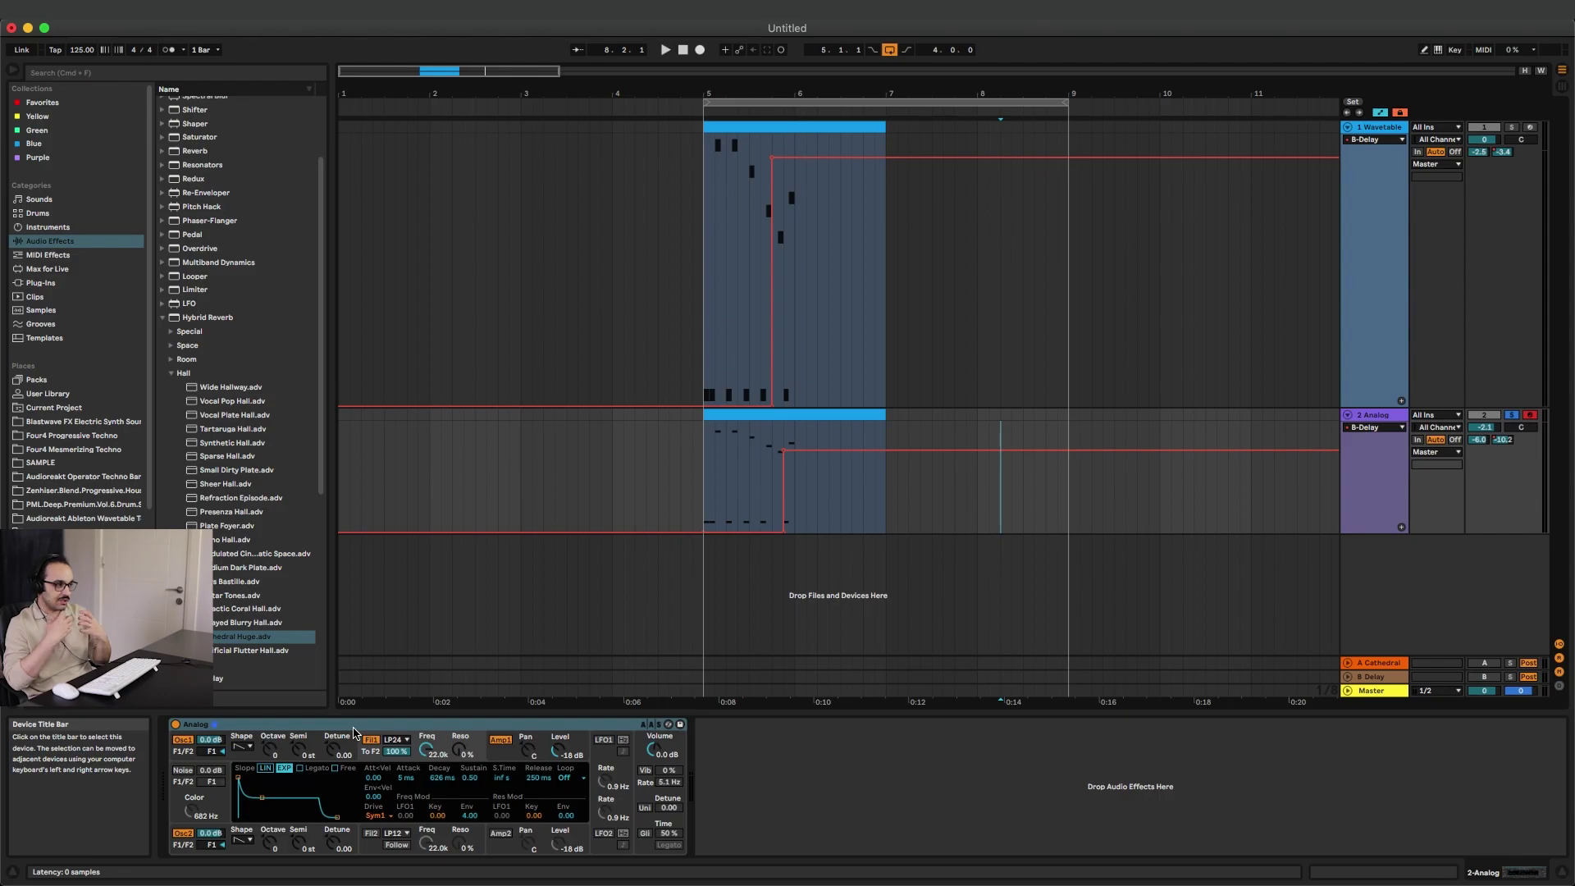
{"action": "left_click", "coordinate": [183, 833]}
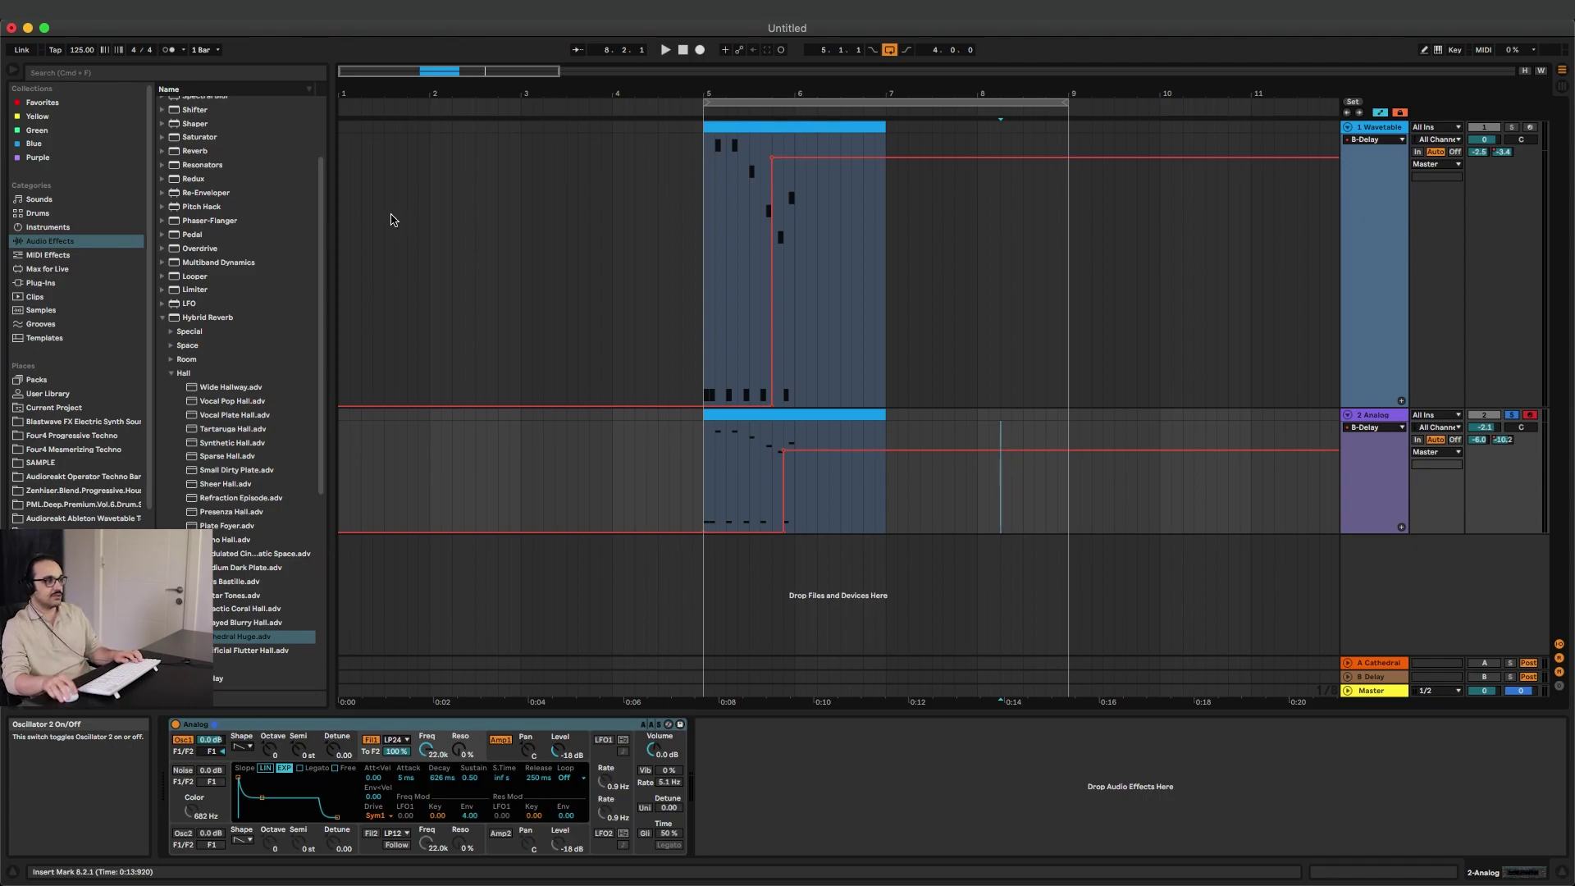
{"action": "left_click", "coordinate": [701, 454]}
{"action": "key", "text": "space"}
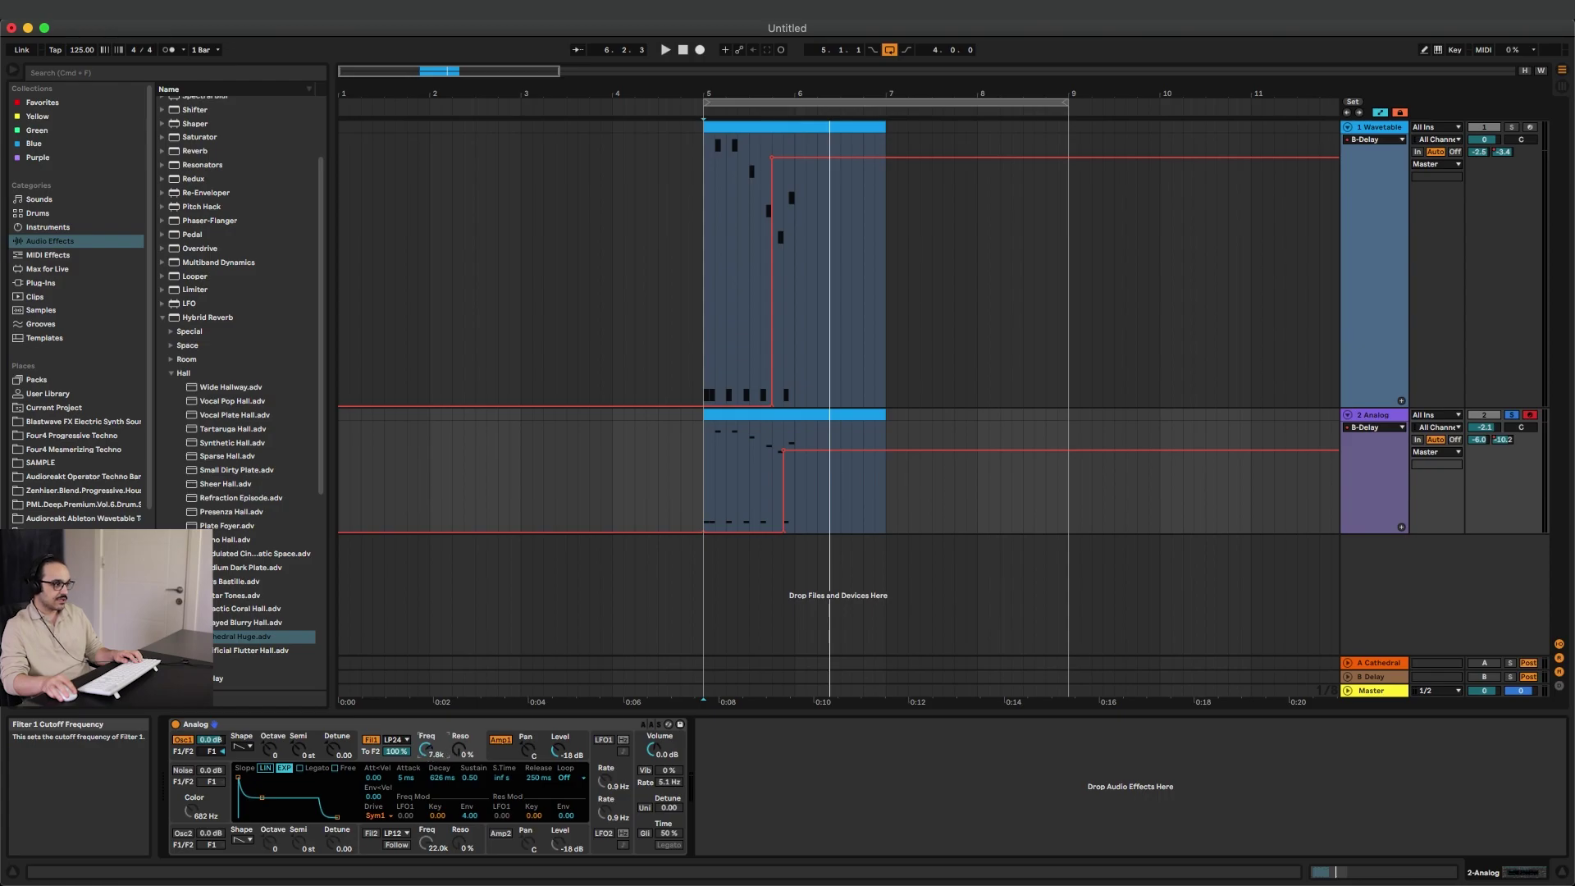
{"action": "key", "text": "space"}
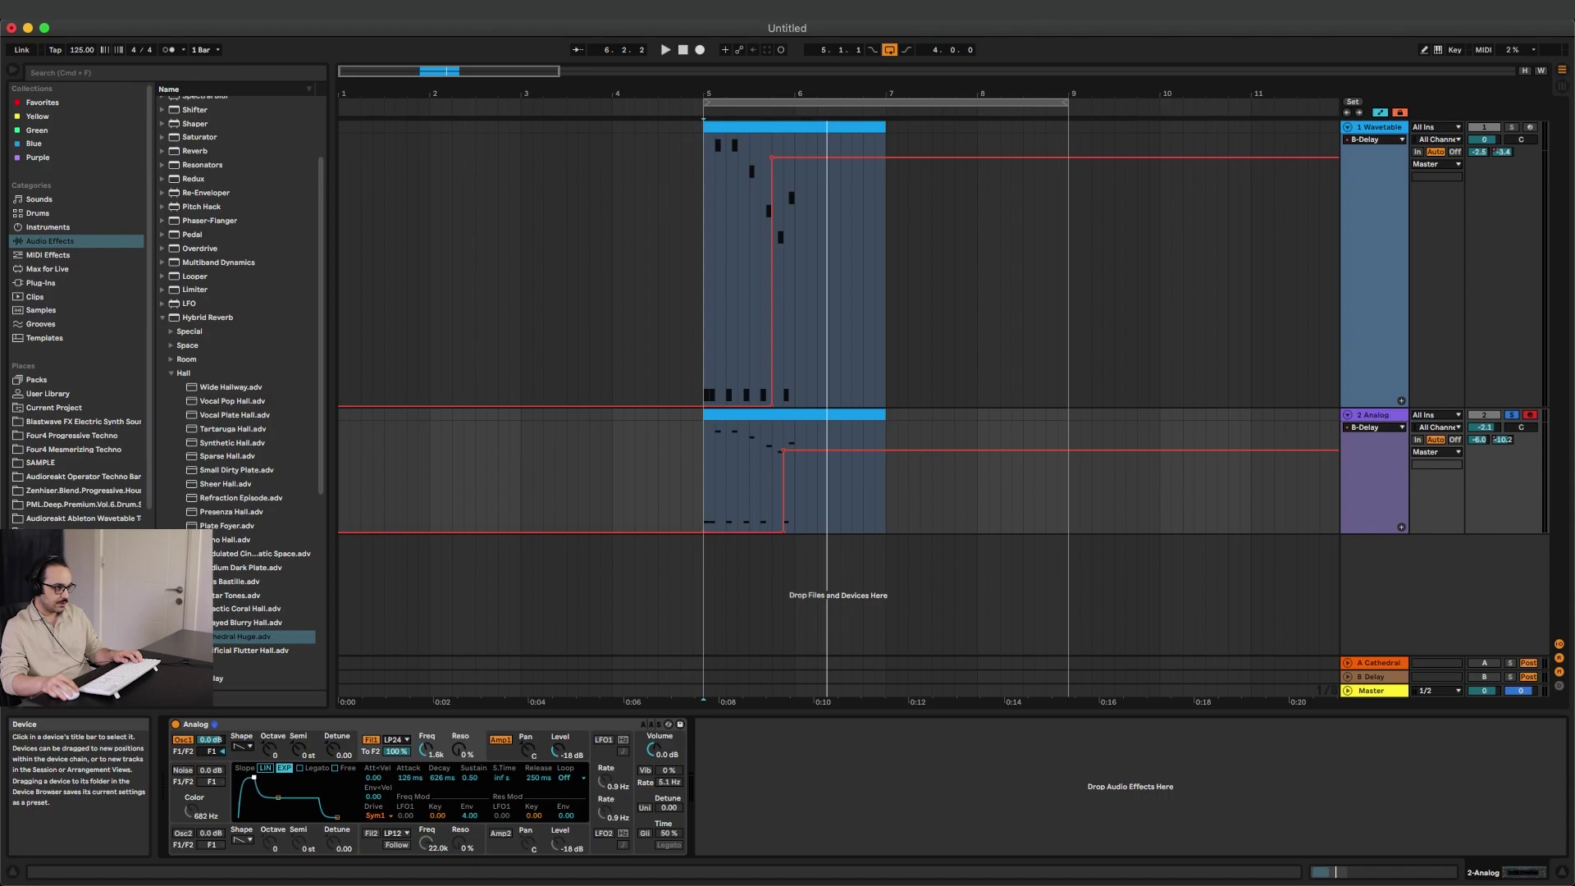
Lengthen Analog's amp envelope to a 146 ms attack and 988 ms release, and its filter envelope to 81 ms and 1.11 s.
{"action": "key", "text": "space"}
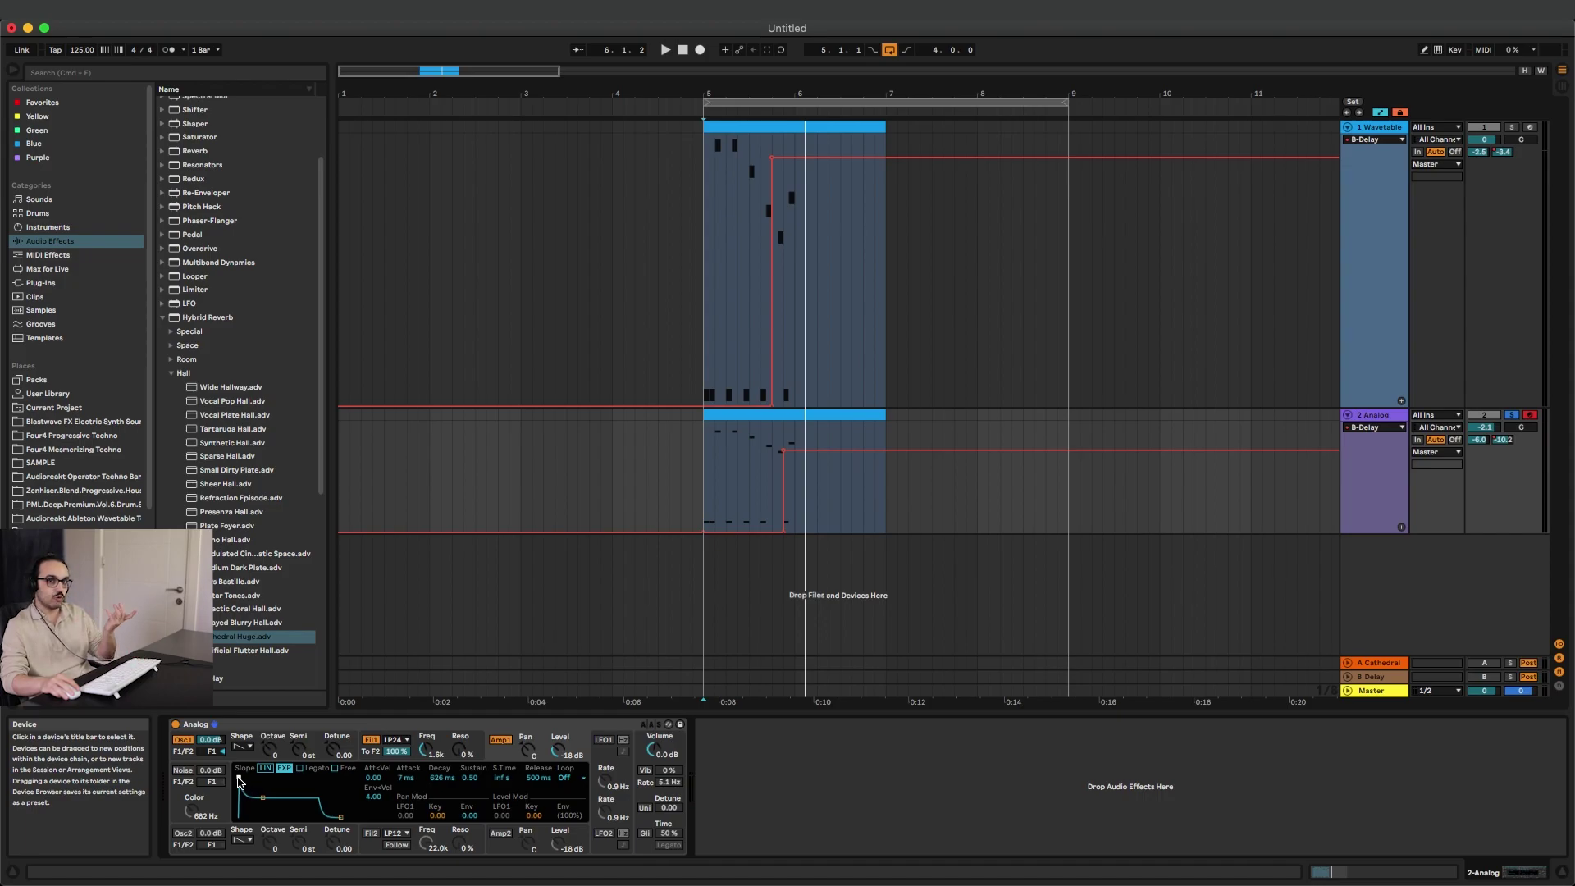
{"action": "key", "text": "space"}
{"action": "left_click_drag", "start_coordinate": [239, 777], "coordinate": [253, 777]}
{"action": "key", "text": "space"}
{"action": "left_click", "coordinate": [426, 751]}
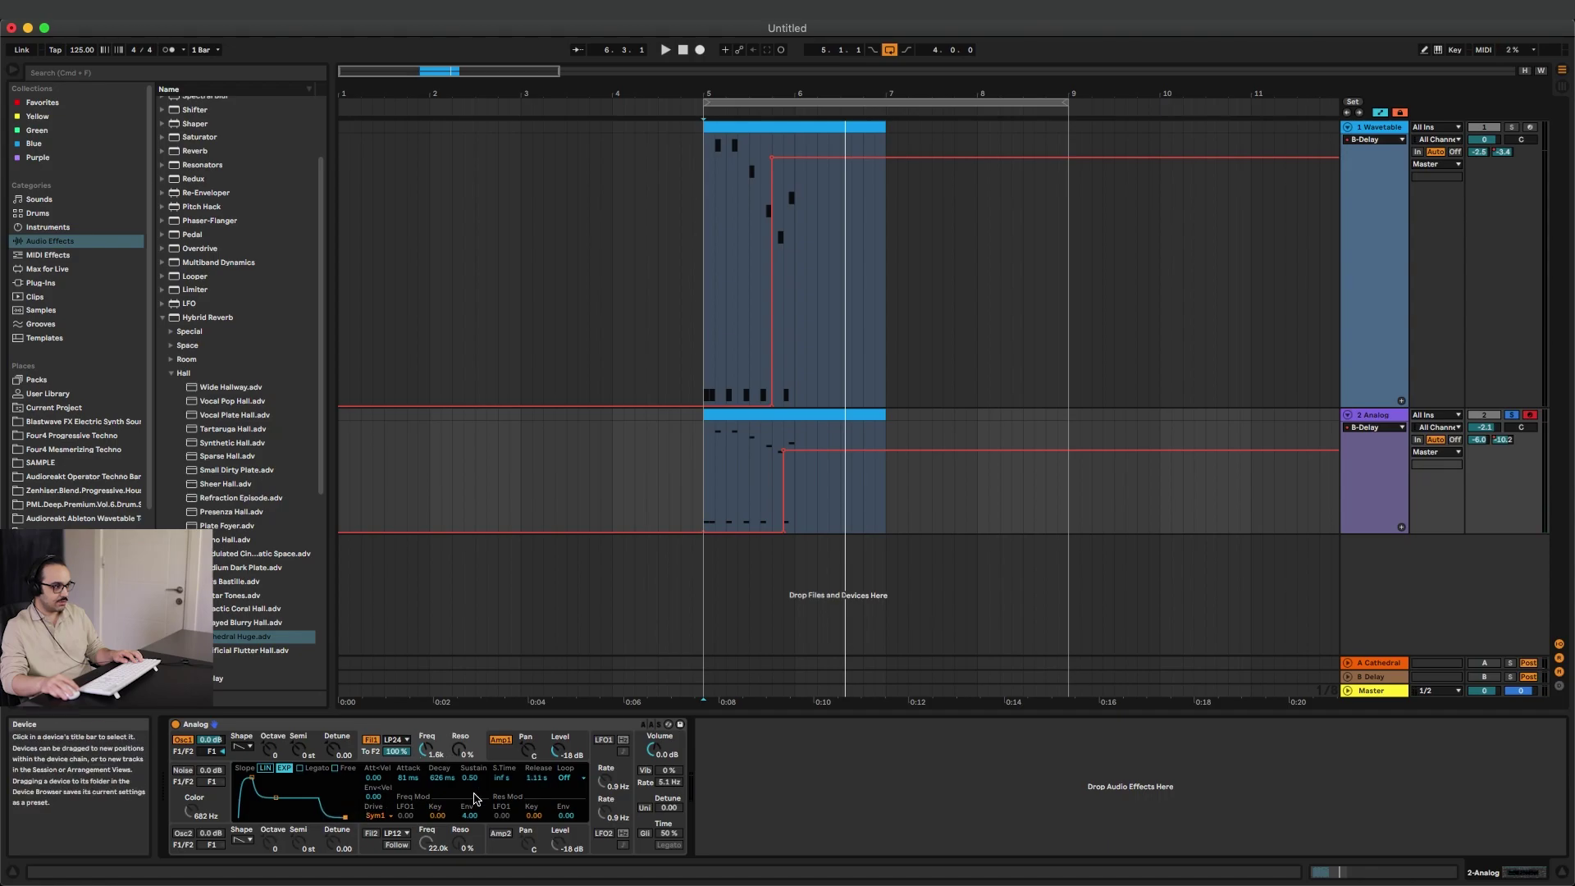
{"action": "left_click", "coordinate": [501, 753]}
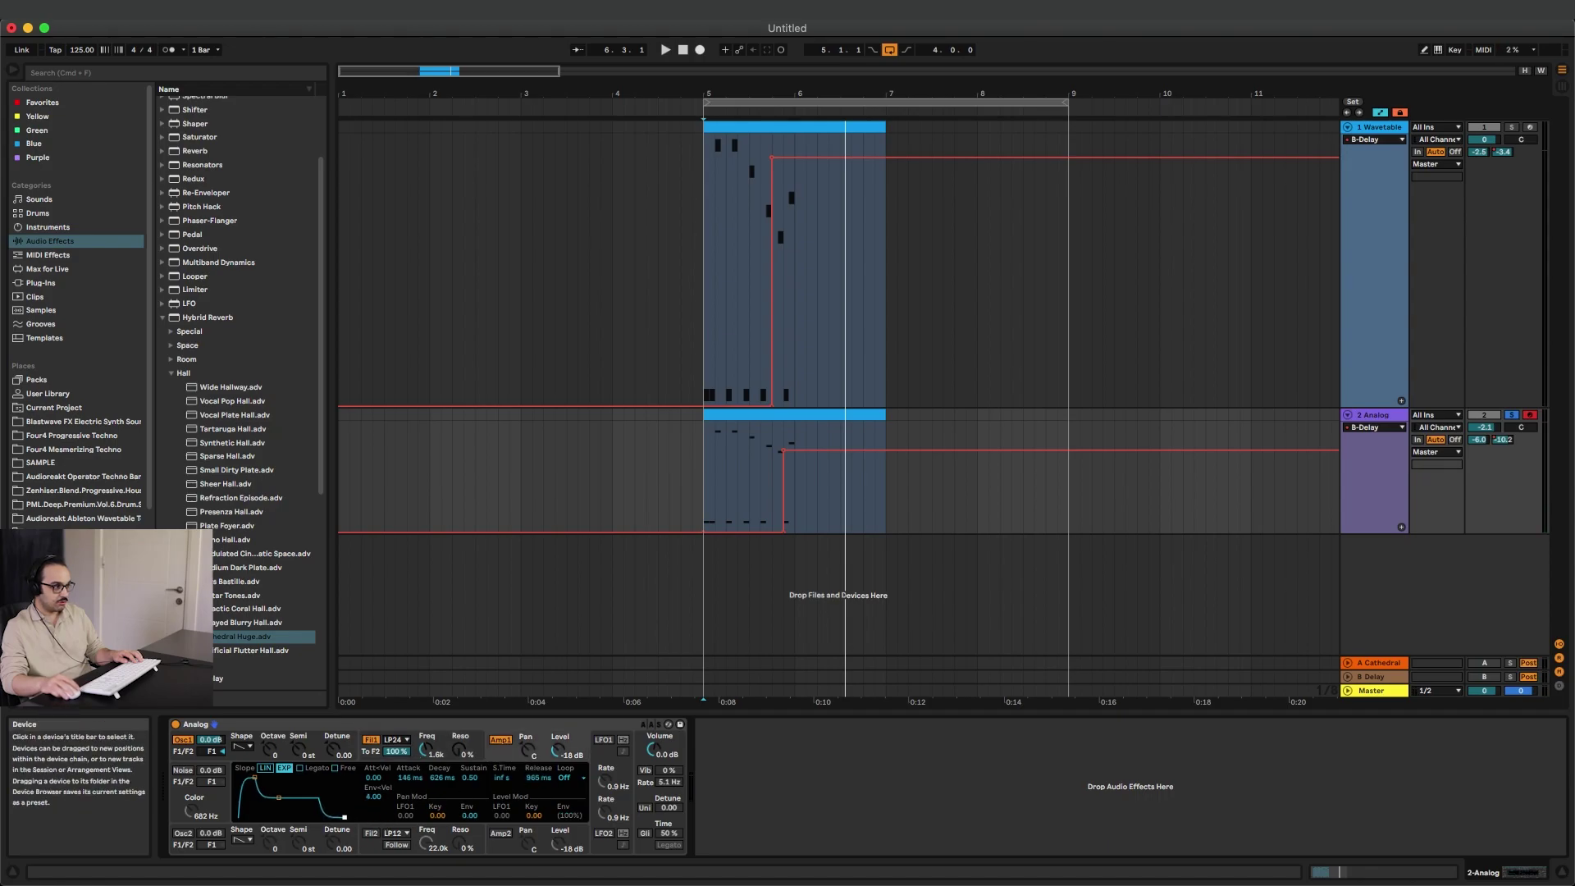
Set Analog's amp envelope to 128 ms attack, 52 ms decay, 0.38 sustain and 2.85 s release, and shorten the filter envelope's release.
{"action": "key", "text": "space"}
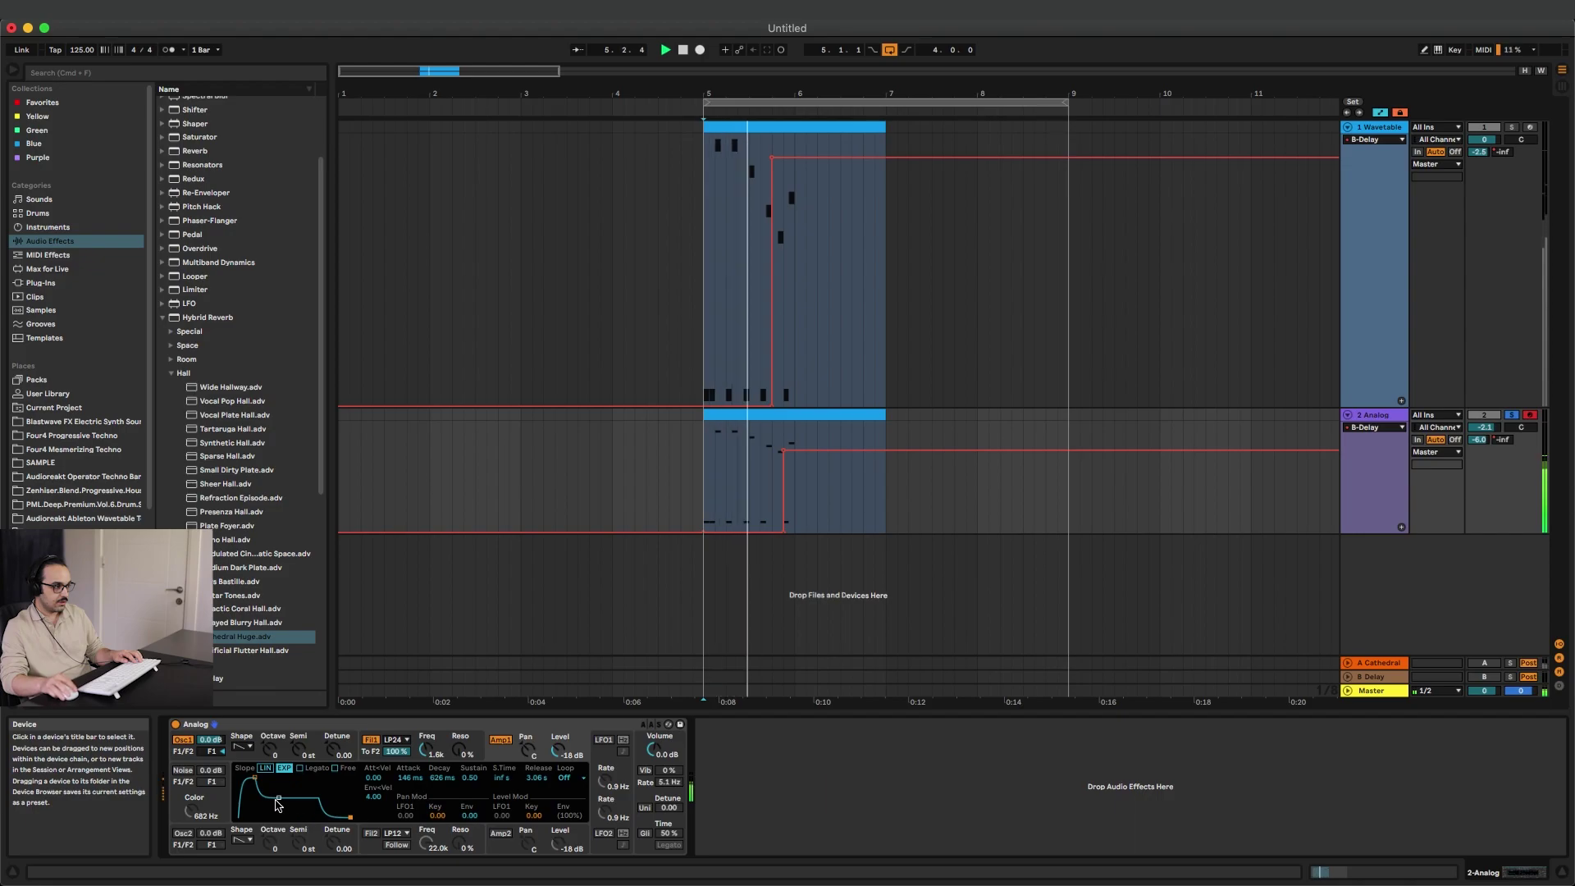
{"action": "left_click_drag", "start_coordinate": [278, 797], "coordinate": [279, 801]}
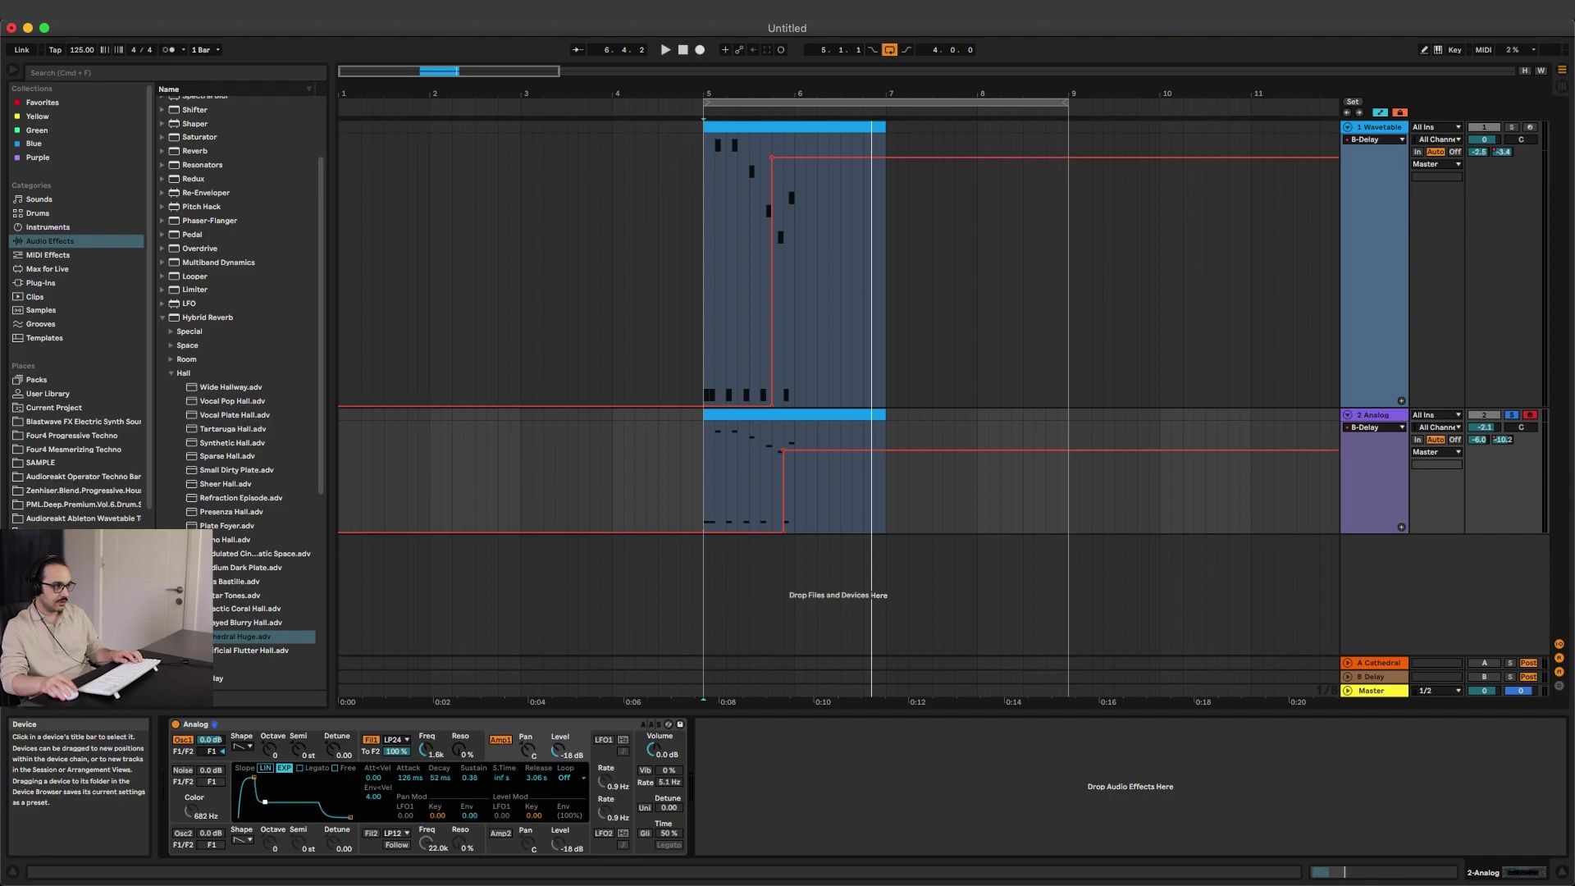
{"action": "key", "text": "space"}
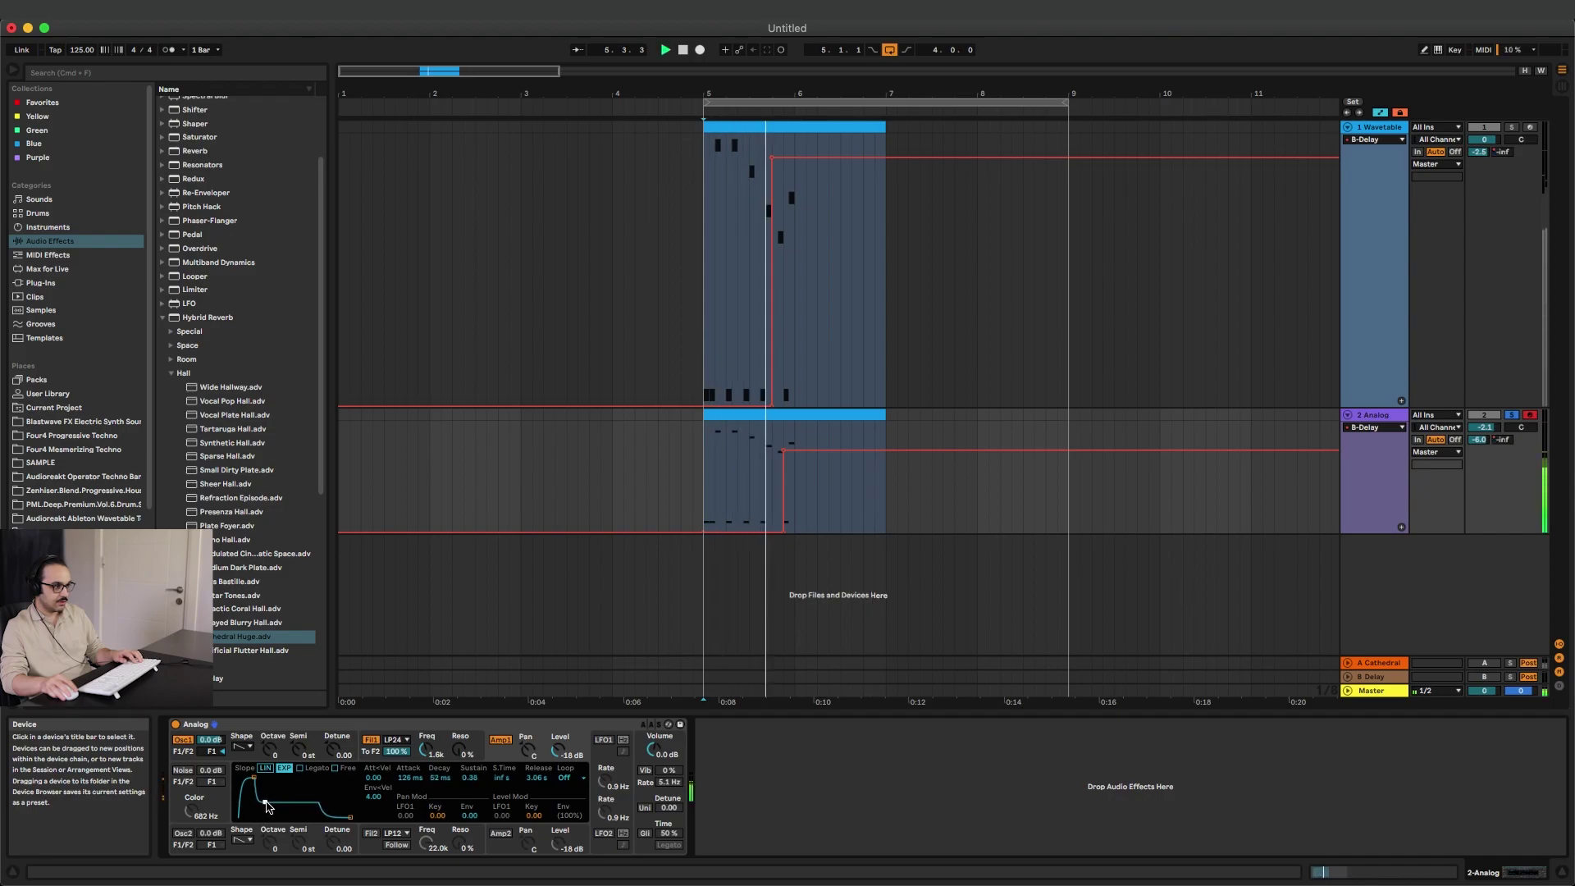
{"action": "key", "text": "space"}
{"action": "left_click_drag", "start_coordinate": [350, 818], "coordinate": [348, 818]}
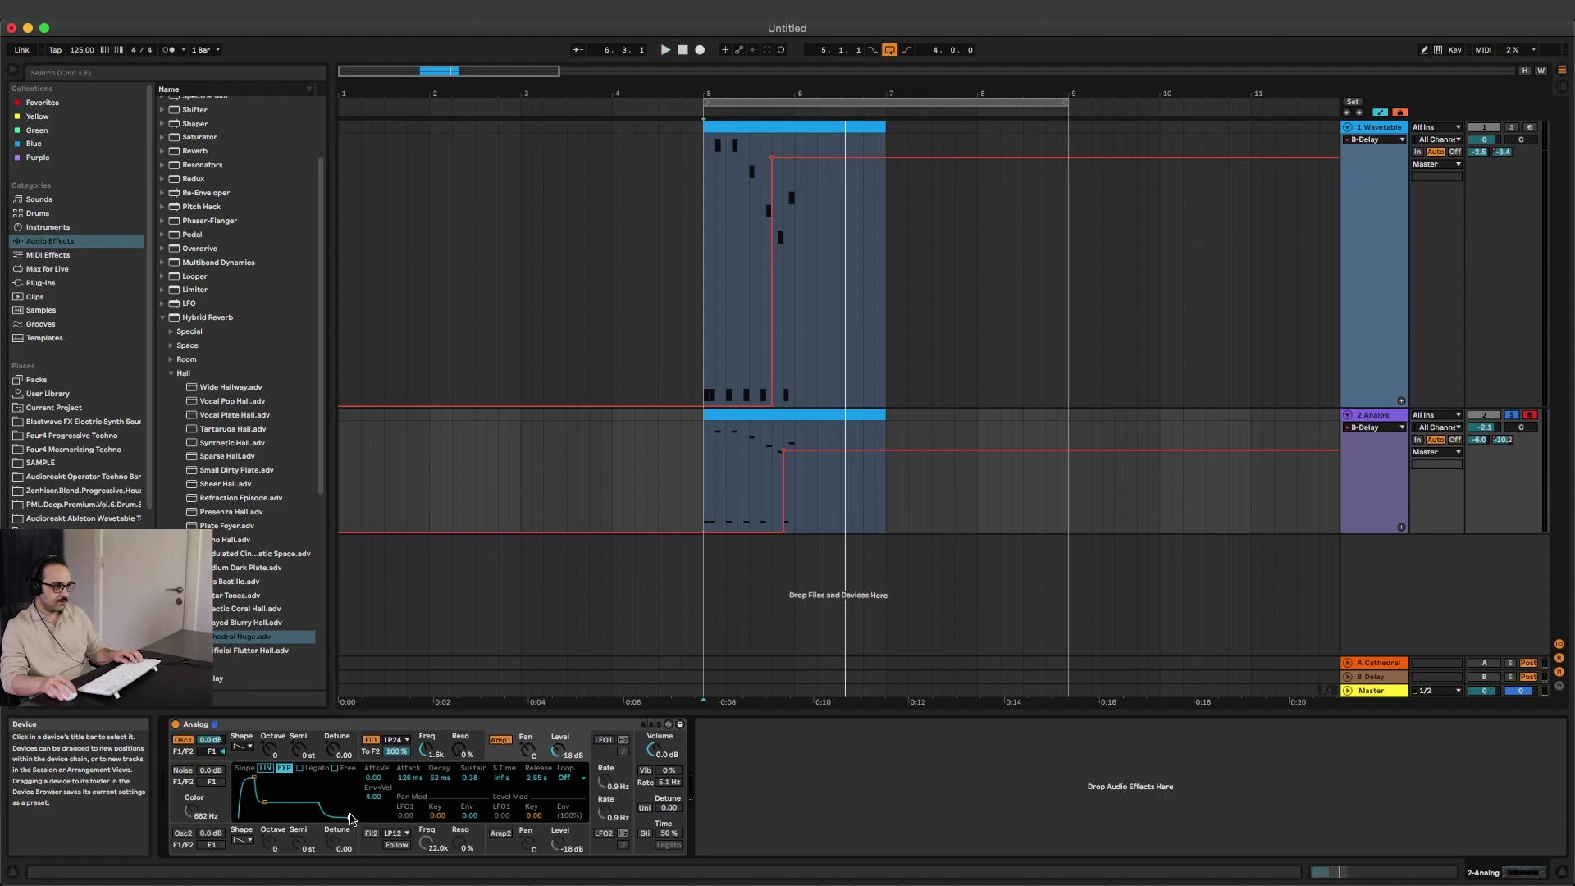
{"action": "left_click", "coordinate": [436, 745]}
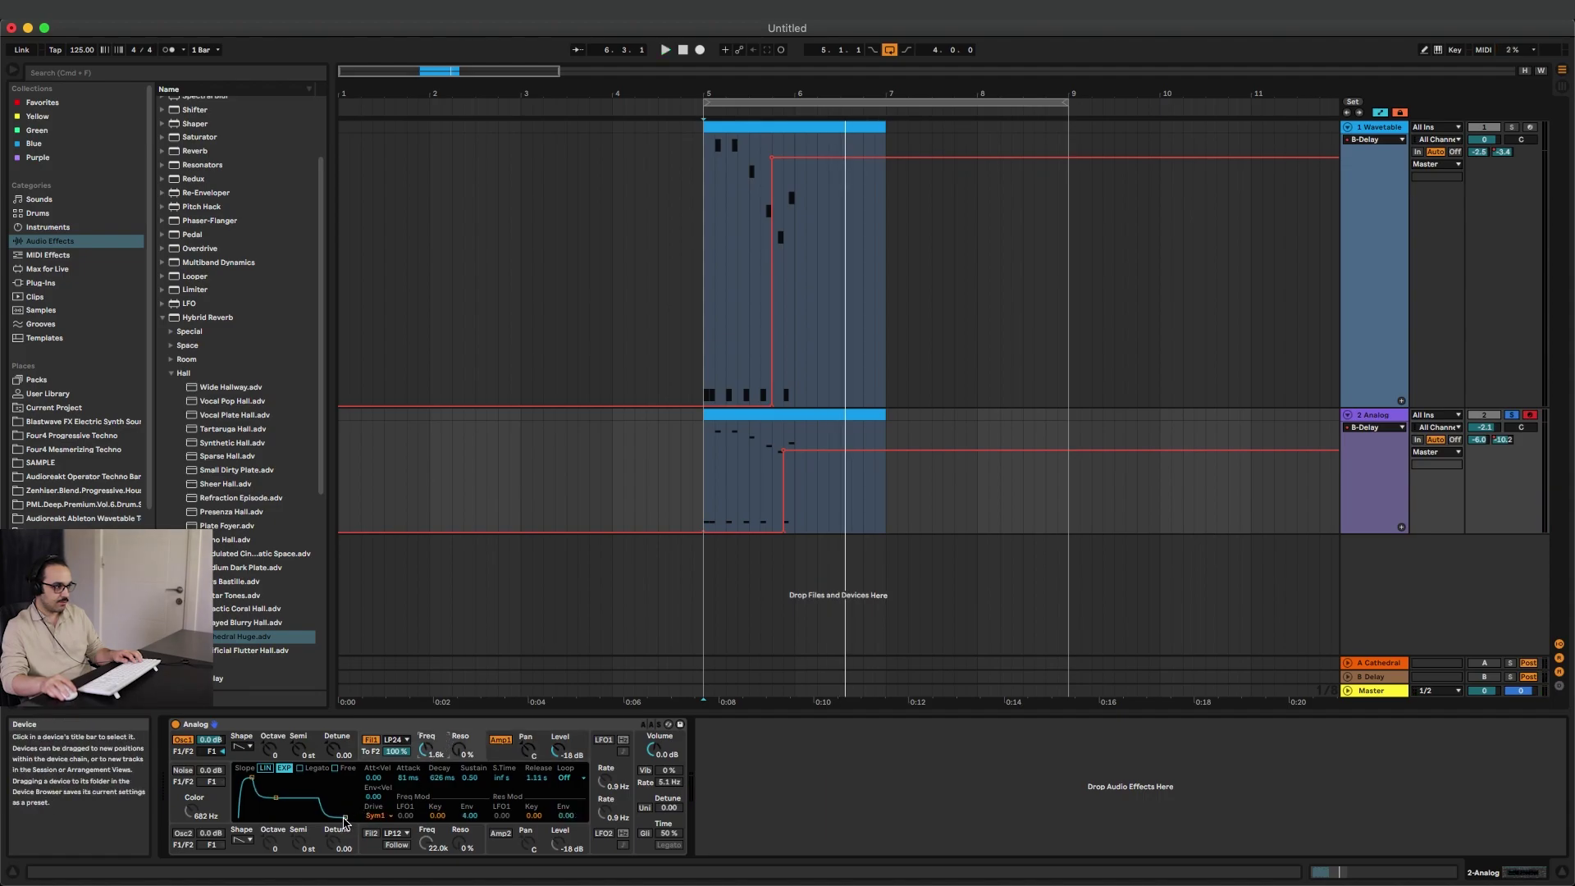
Enable Analog's noise generator, with its color at 20.8 kHz and its level at -23 dB, adjusting by ear.
{"action": "key", "text": "space"}
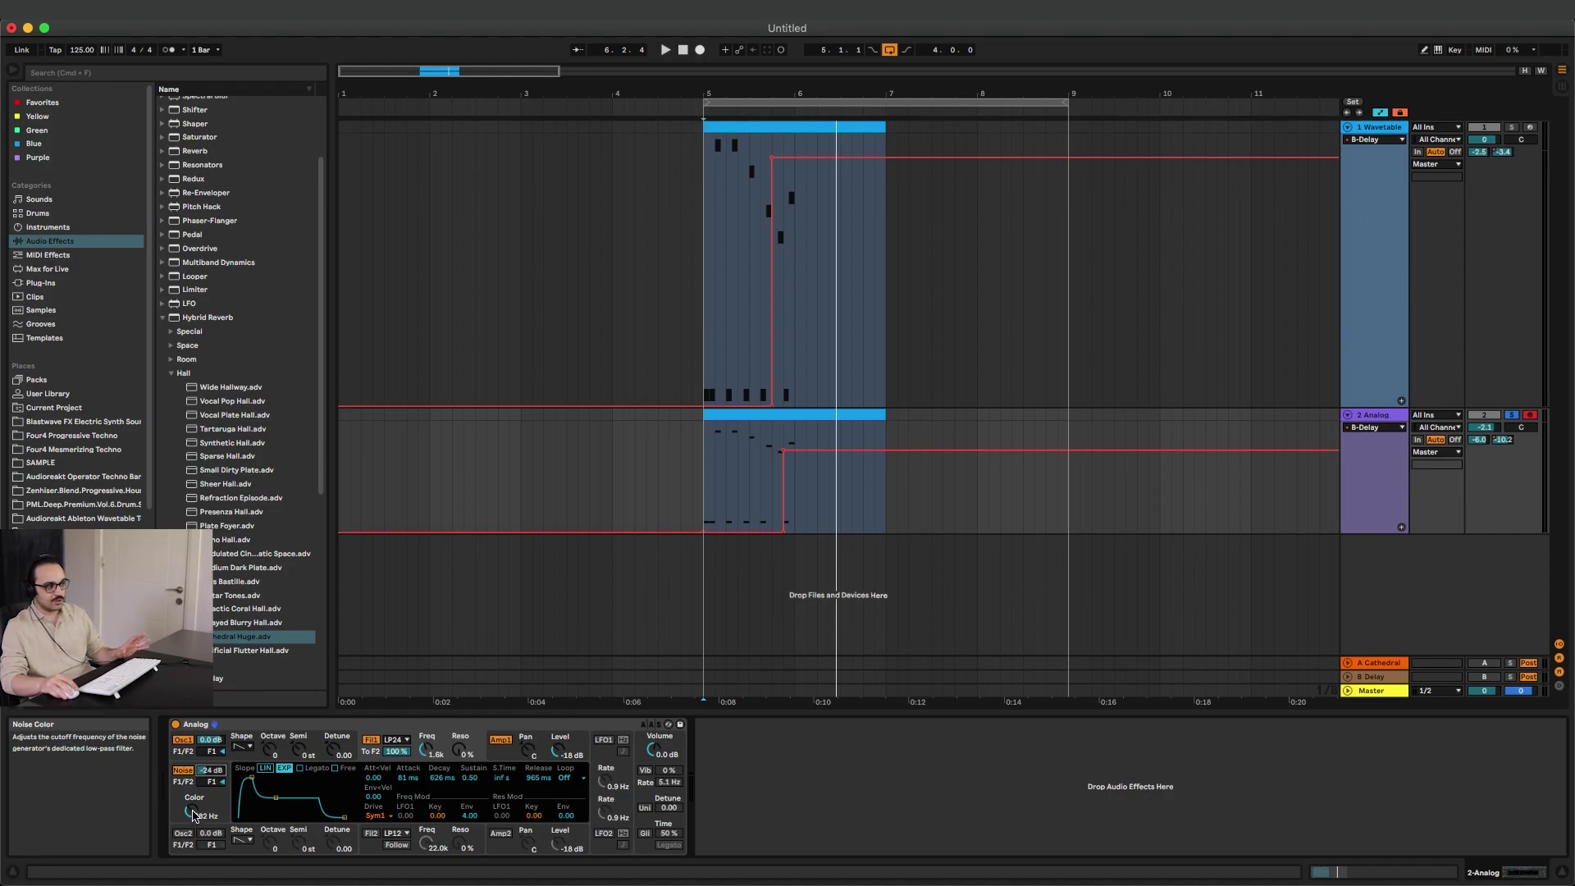
{"action": "key", "text": "space"}
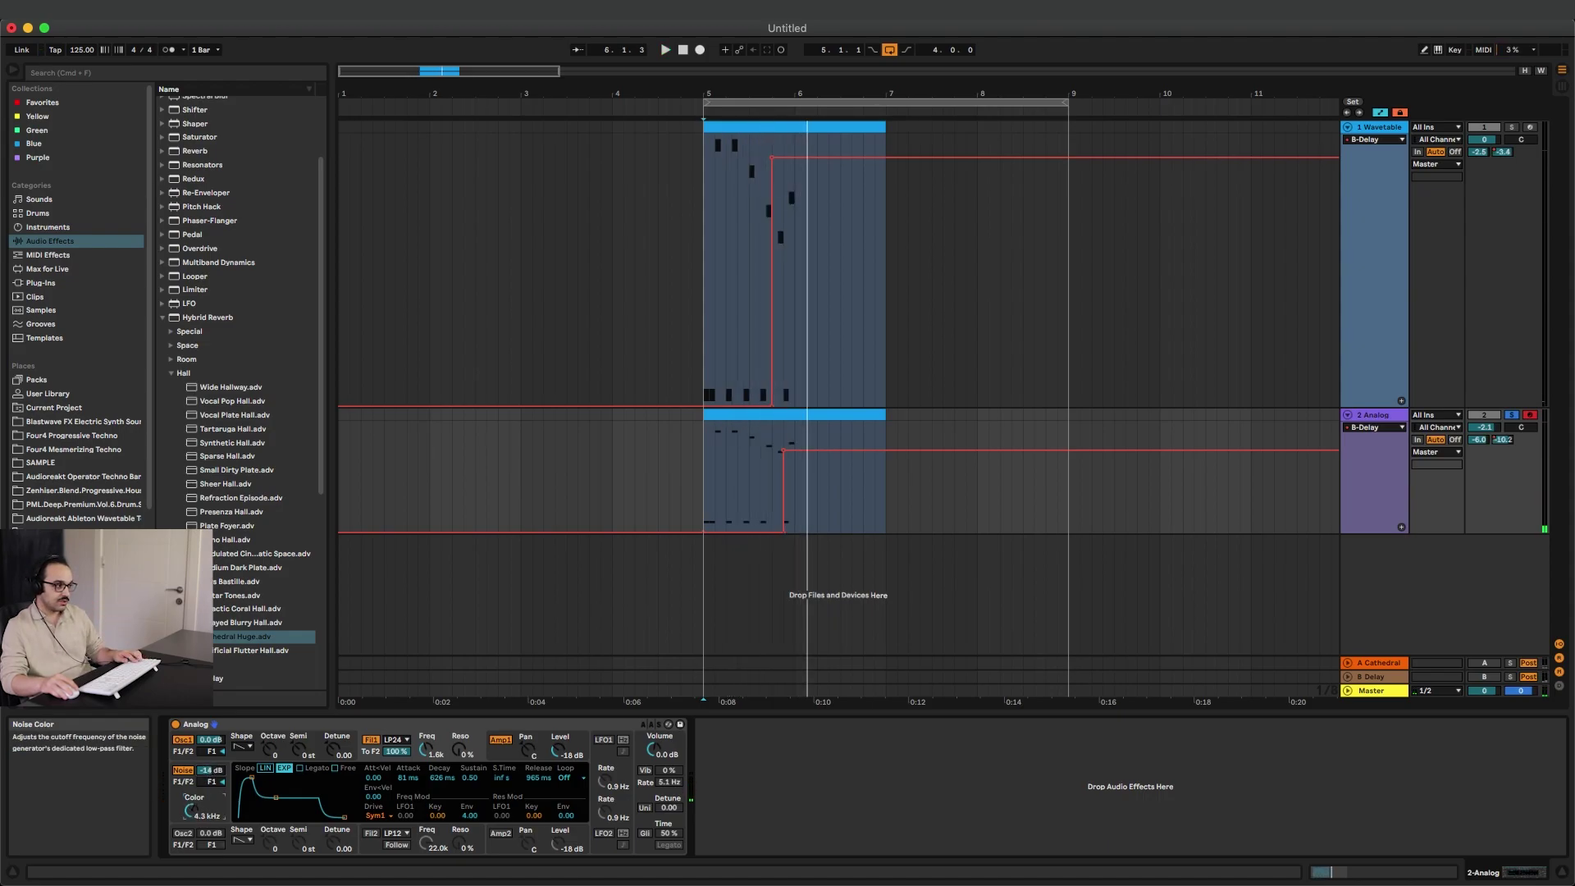
{"action": "left_click_drag", "start_coordinate": [188, 817], "coordinate": [185, 821]}
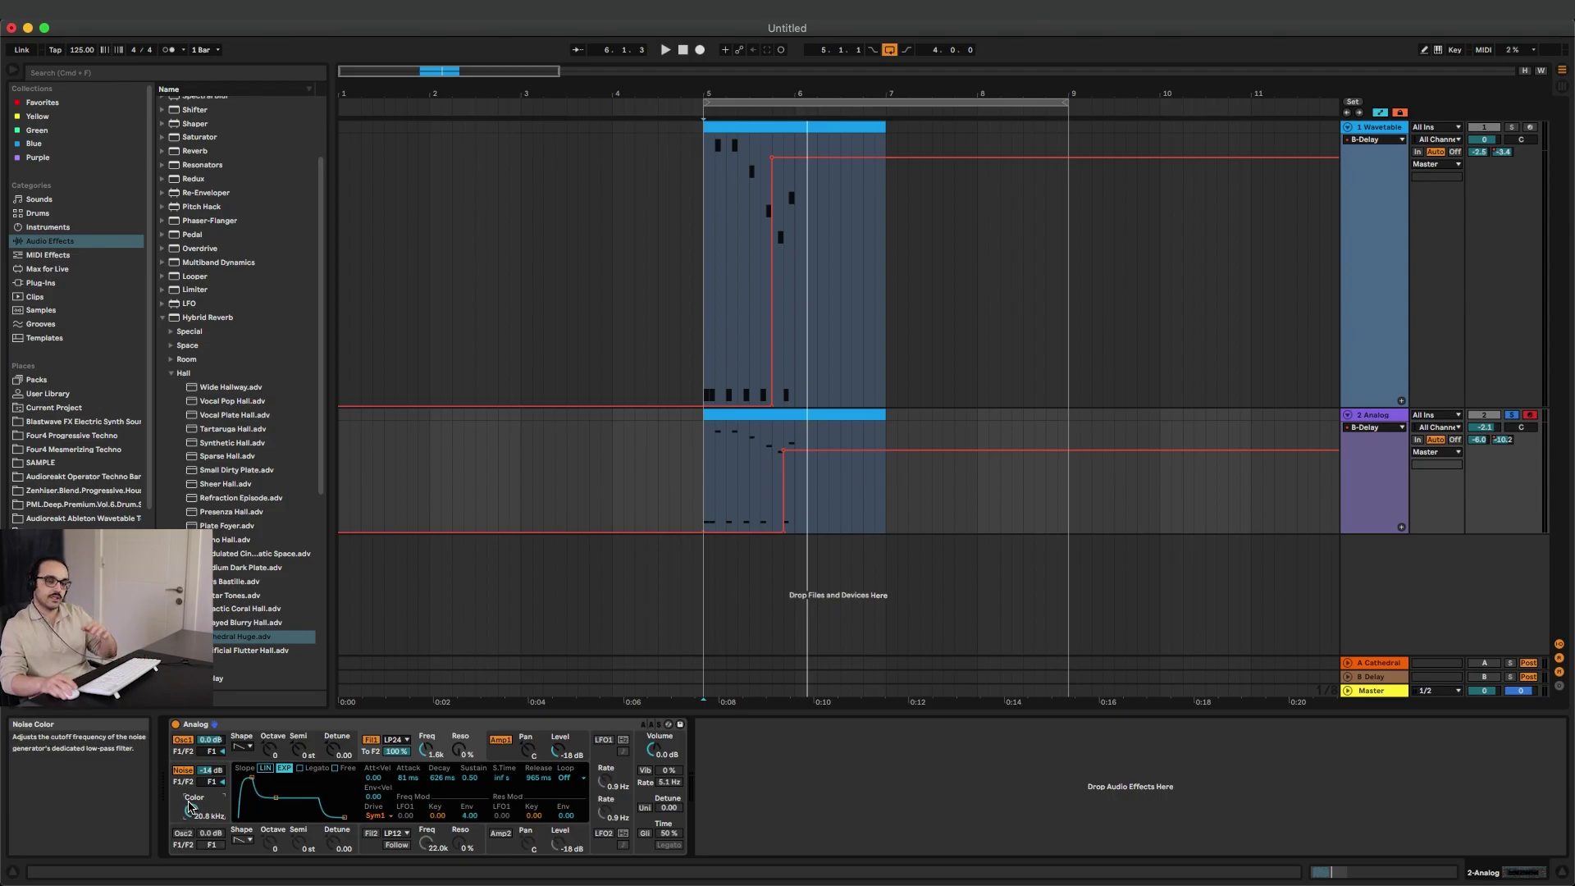
{"action": "key", "text": "space"}
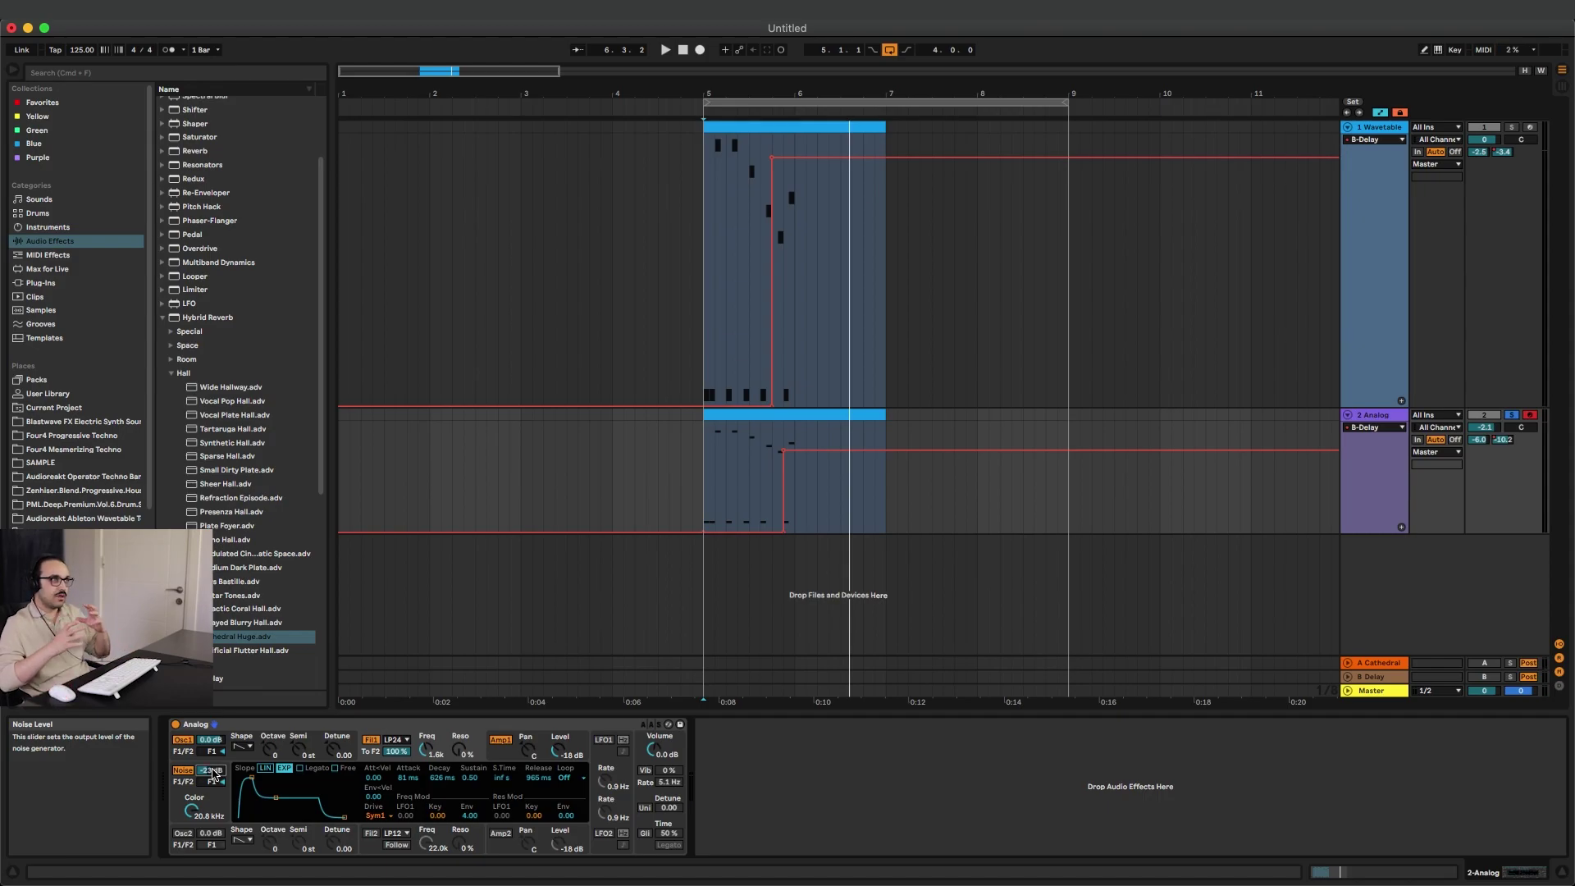
{"action": "key", "text": "space"}
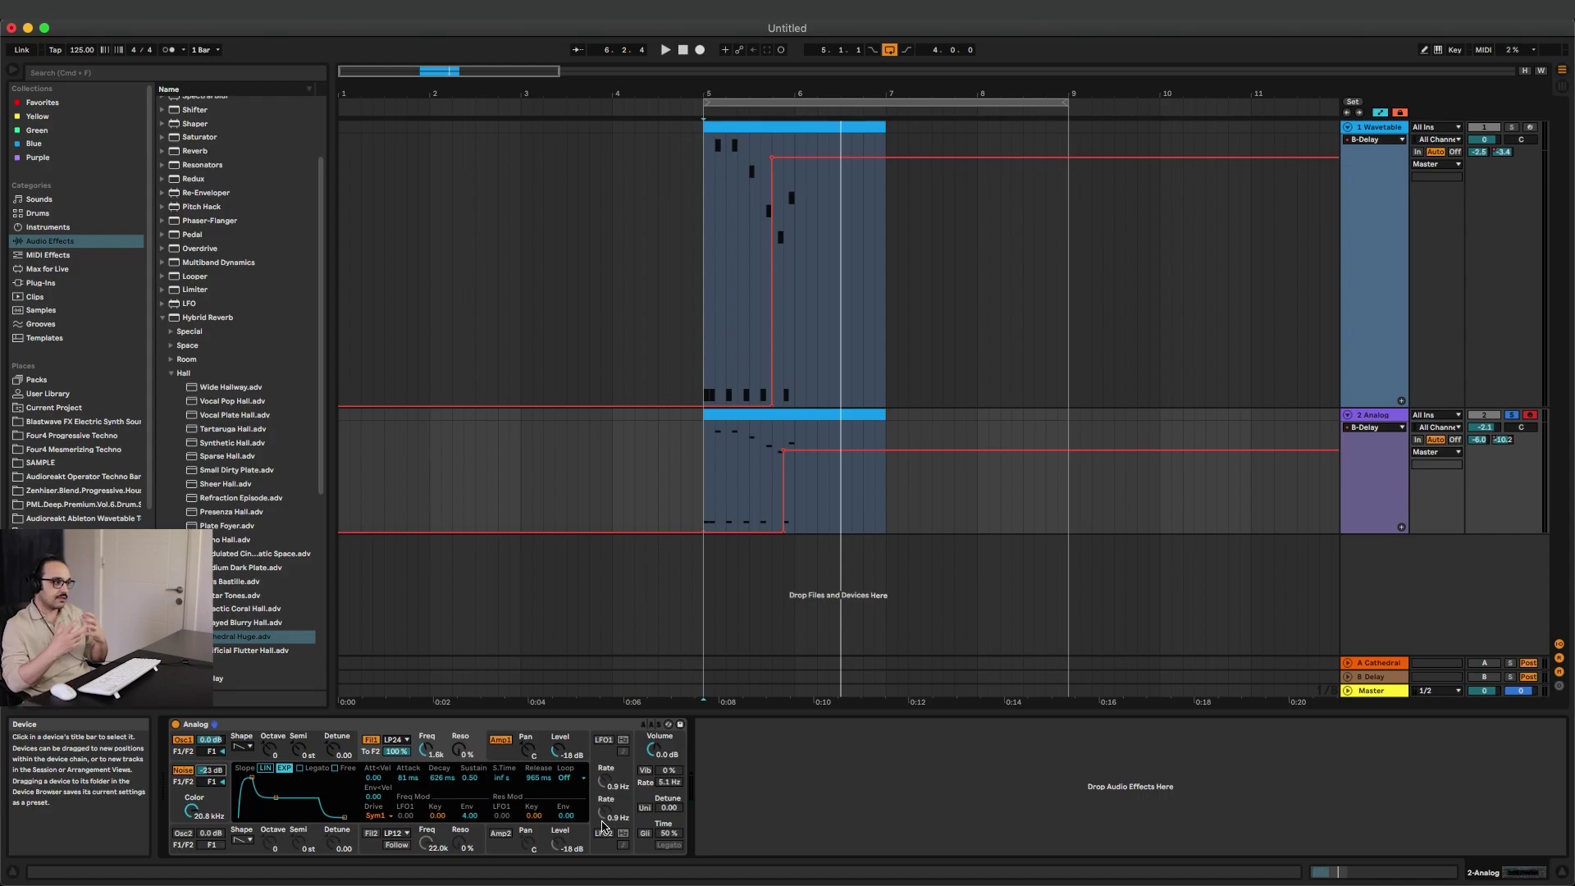
Enable unison on Analog with four voices and adjust the unison detune by ear.
{"action": "left_click", "coordinate": [645, 808]}
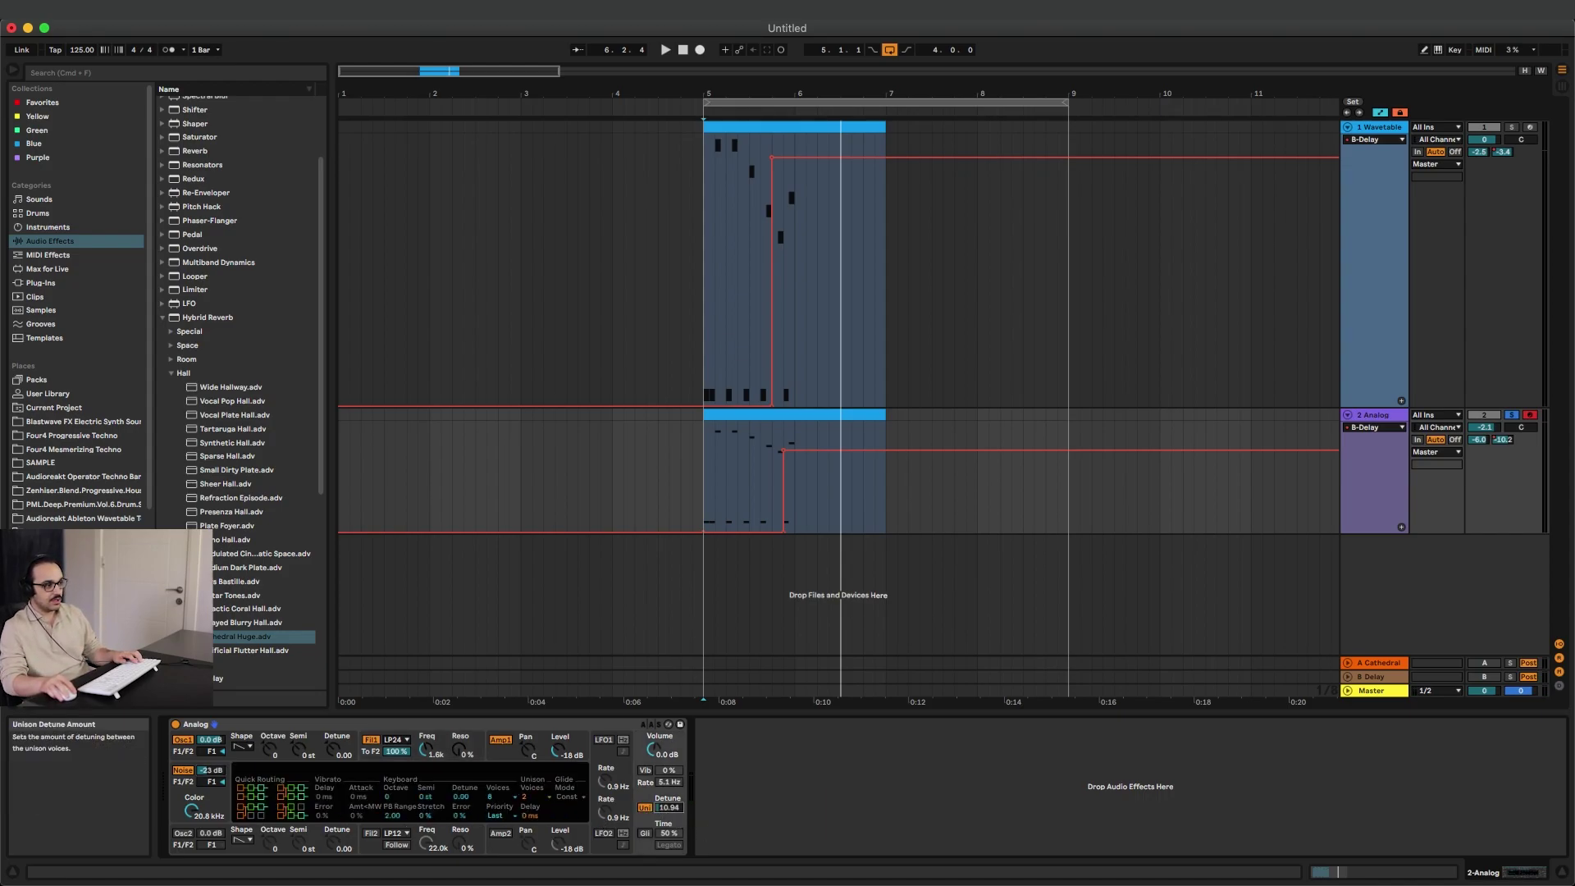
{"action": "key", "text": "space"}
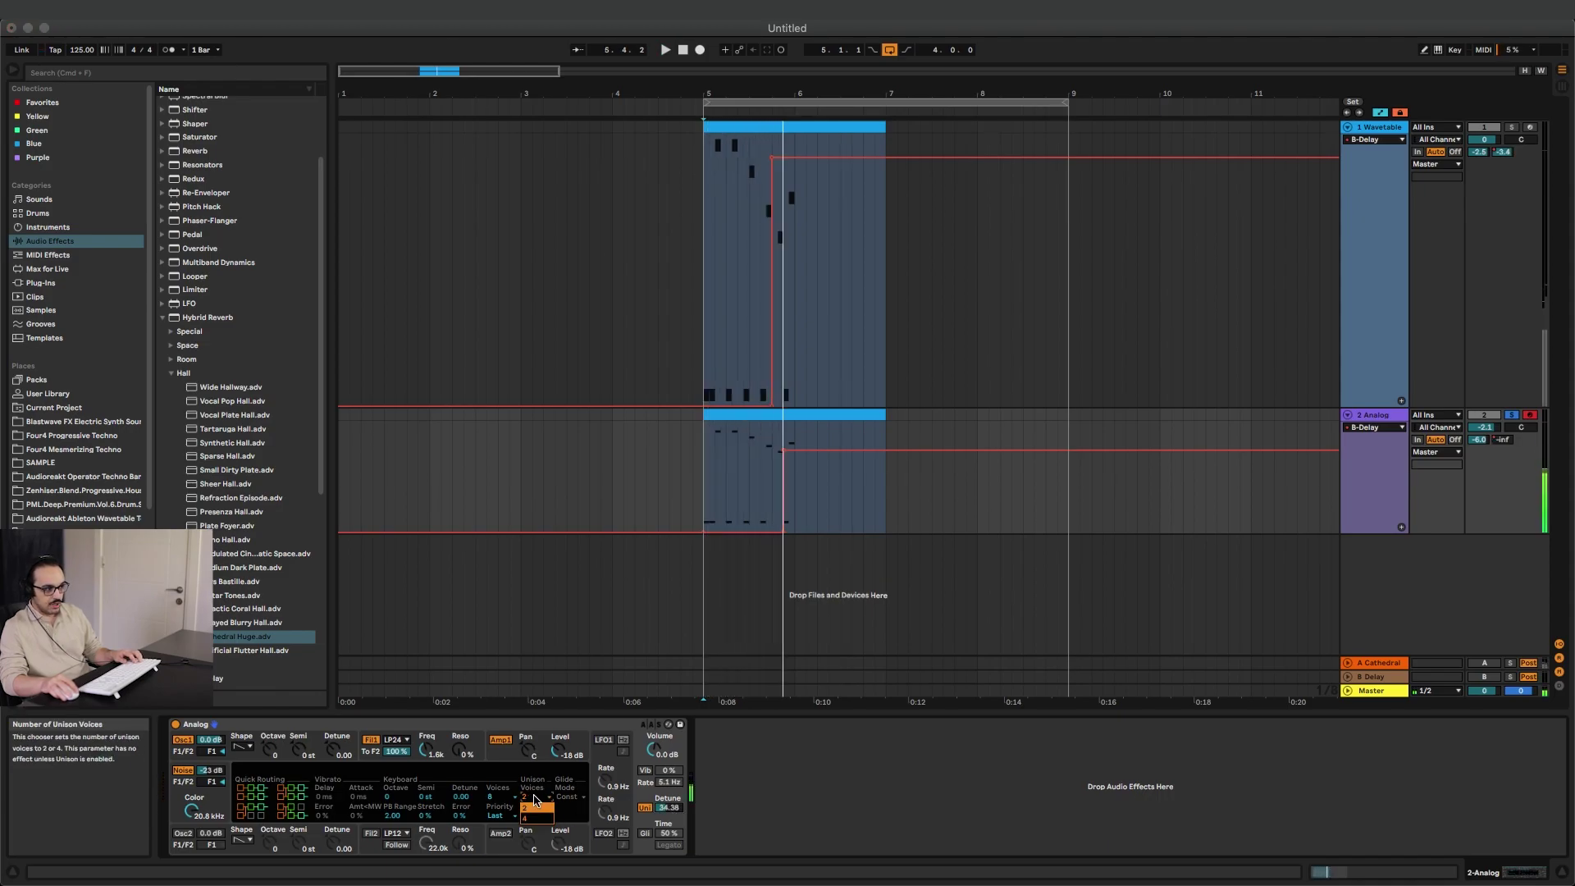
{"action": "left_click", "coordinate": [737, 288]}
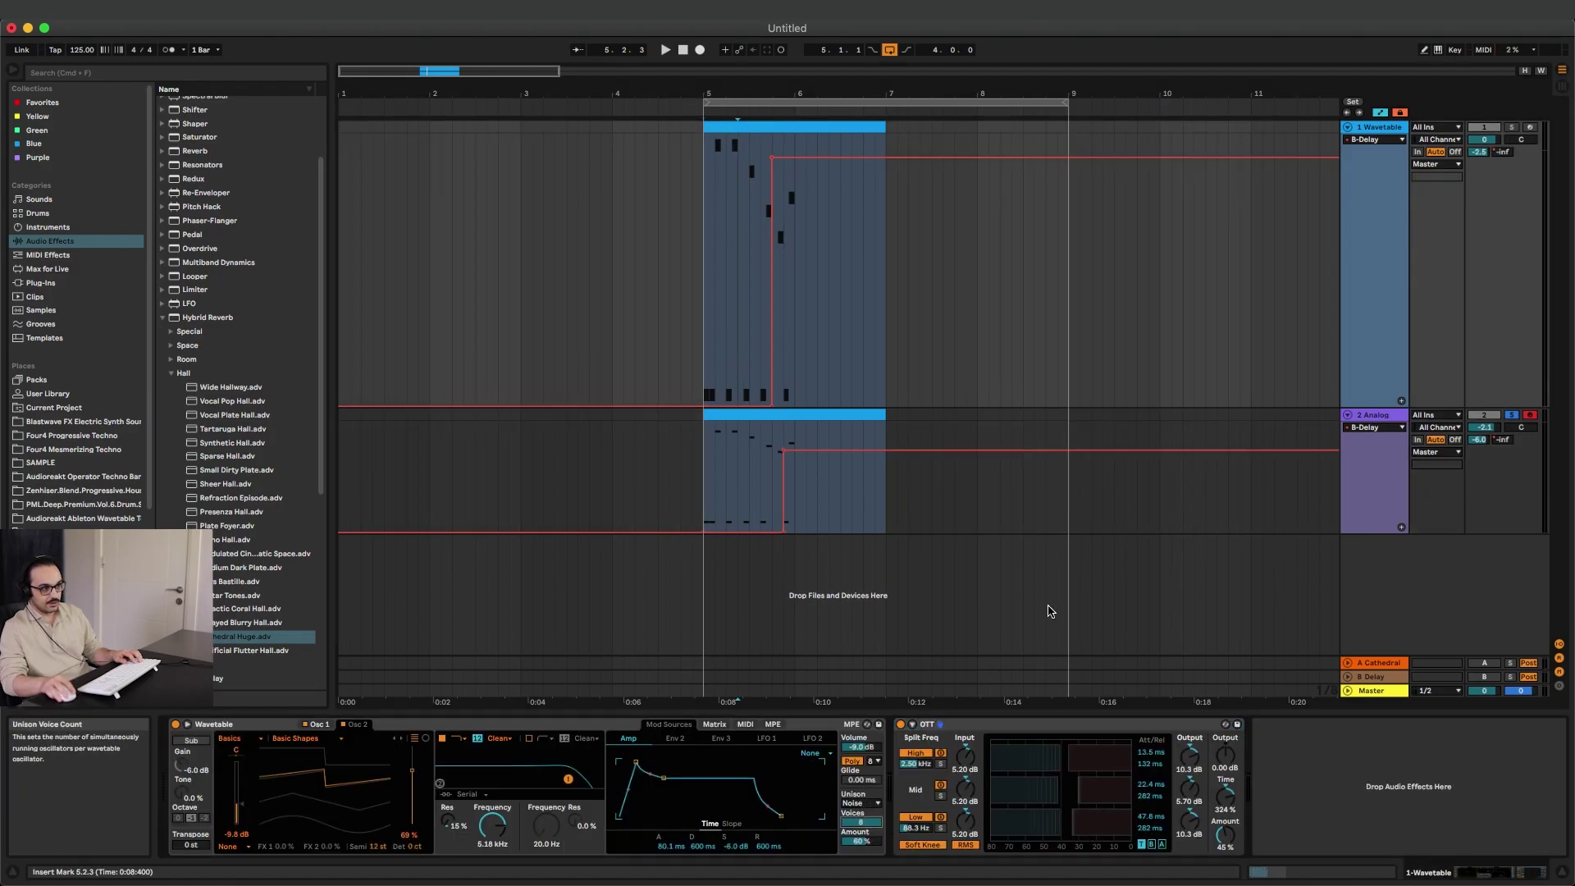
{"action": "key", "text": "Down"}
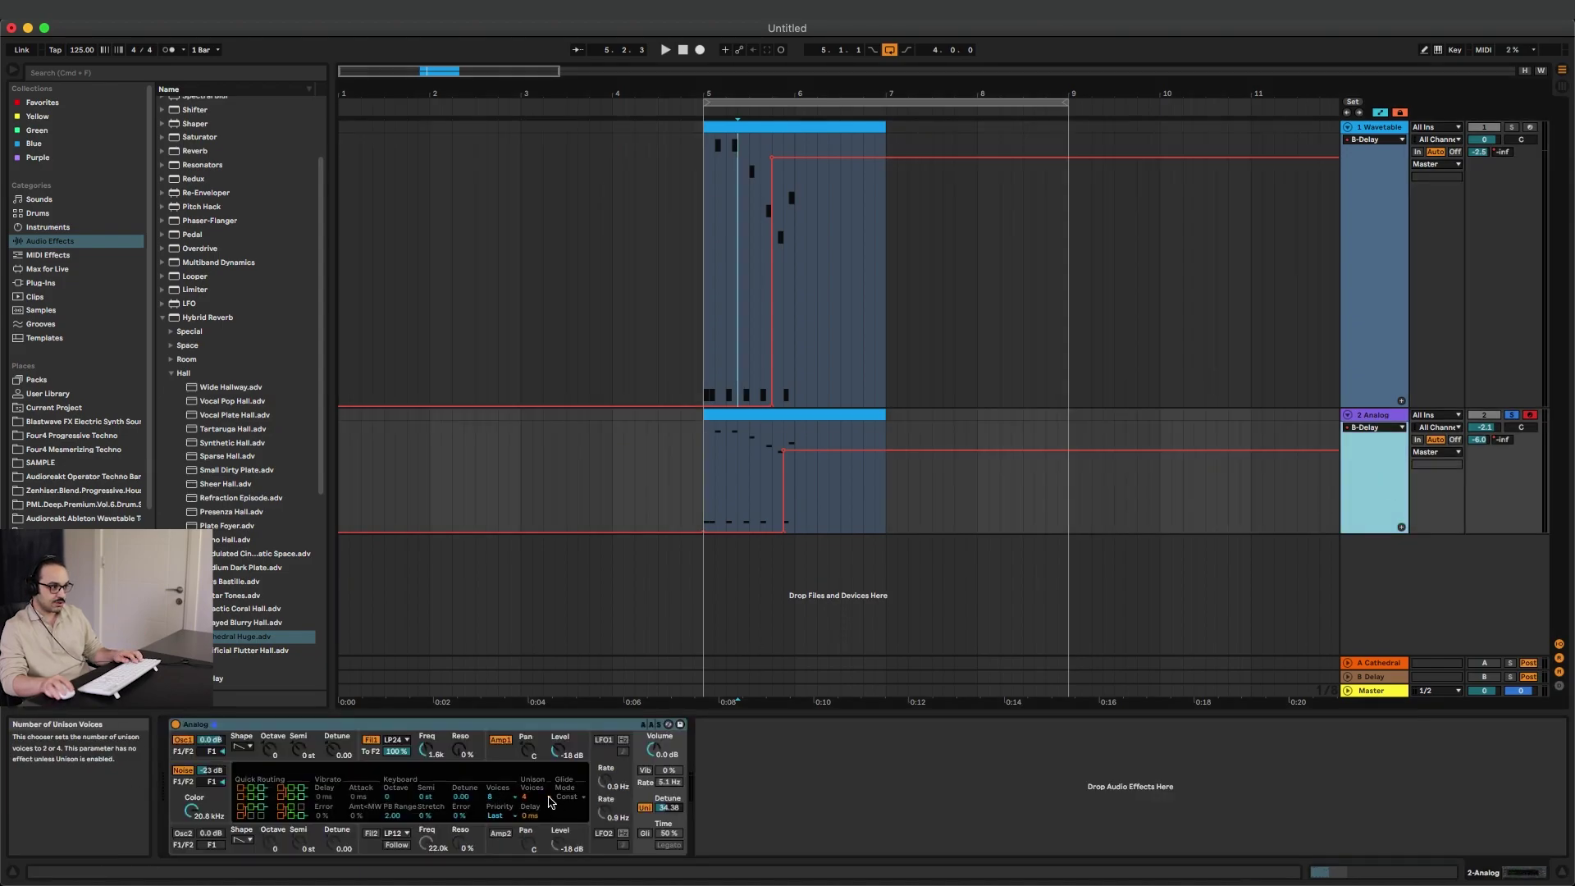
{"action": "key", "text": "space"}
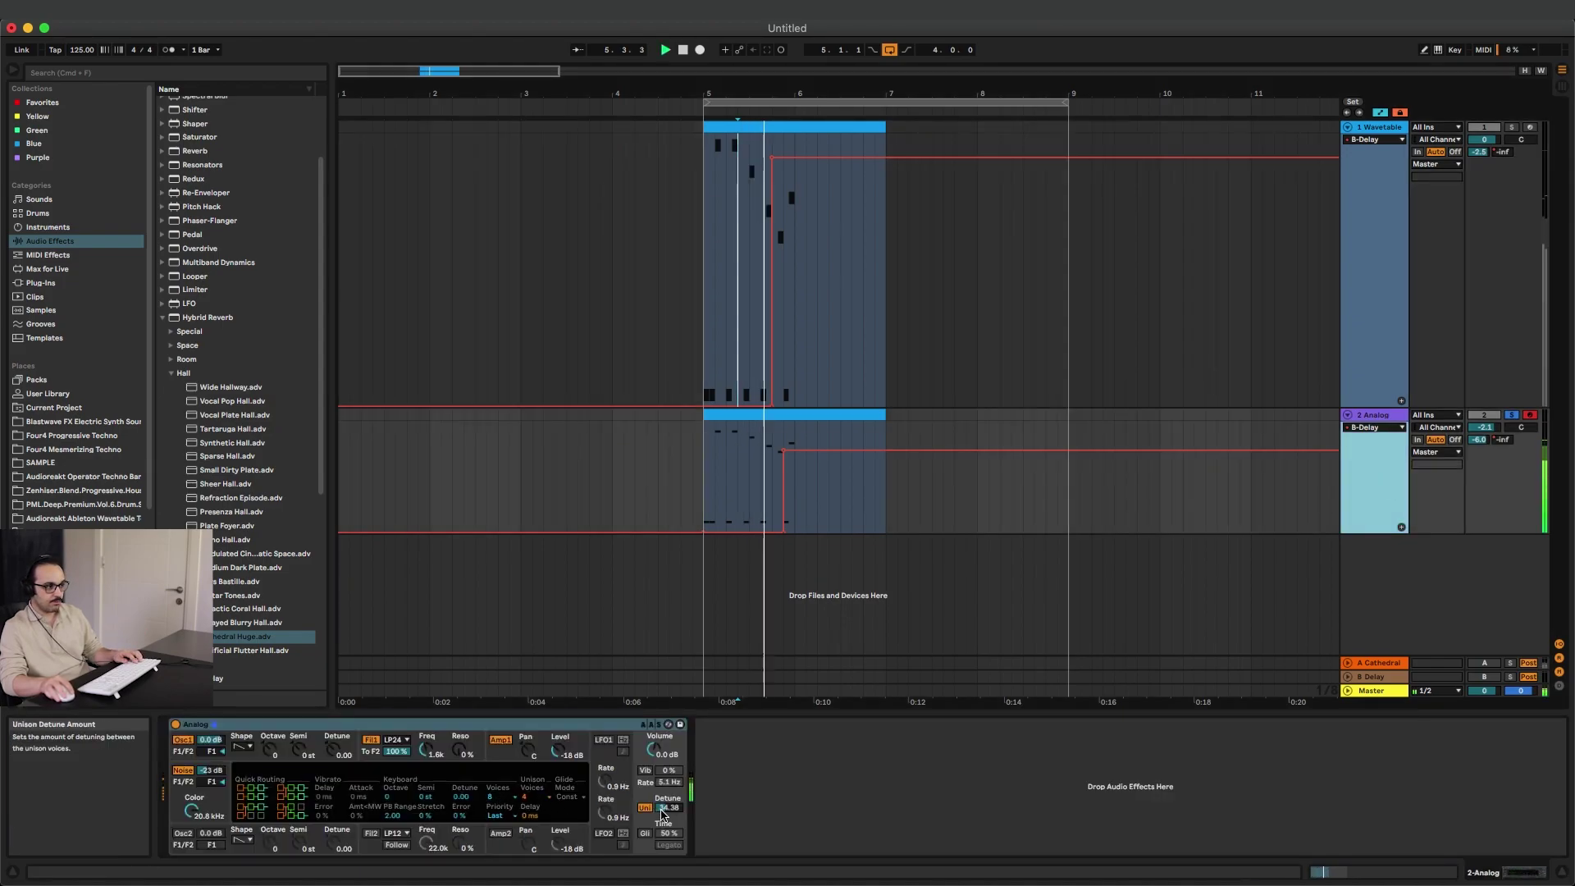
{"action": "left_click", "coordinate": [705, 494]}
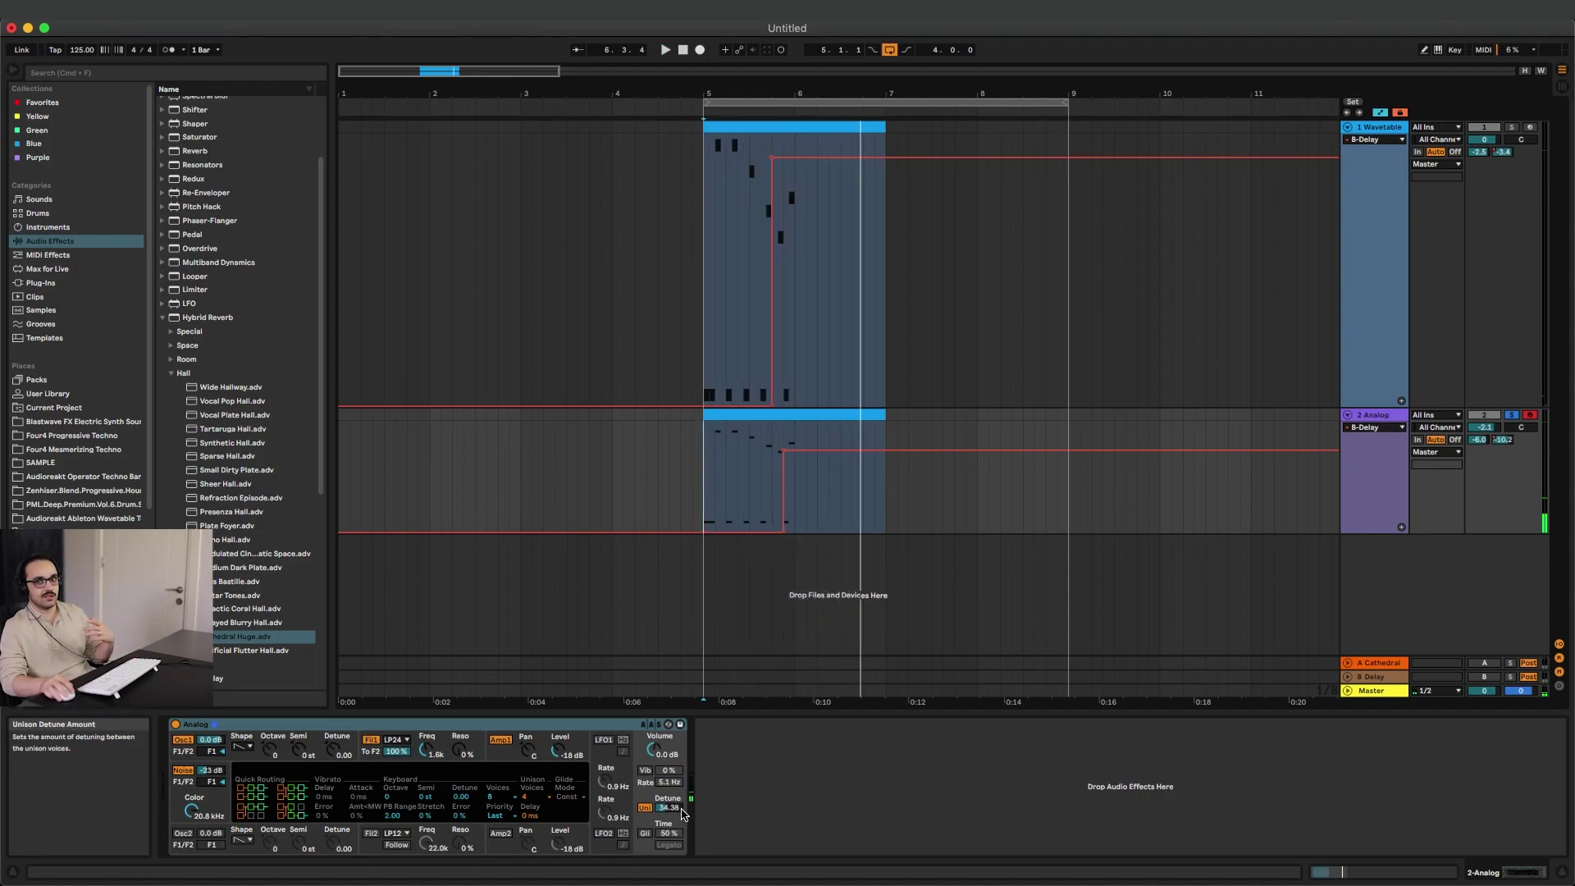
Find the OTT multiband preset, add it after Analog, and reduce its amount to 45 % while playing the part.
{"action": "left_click", "coordinate": [85, 75]}
{"action": "type", "text": "a"}
{"action": "type", "text": "tt"}
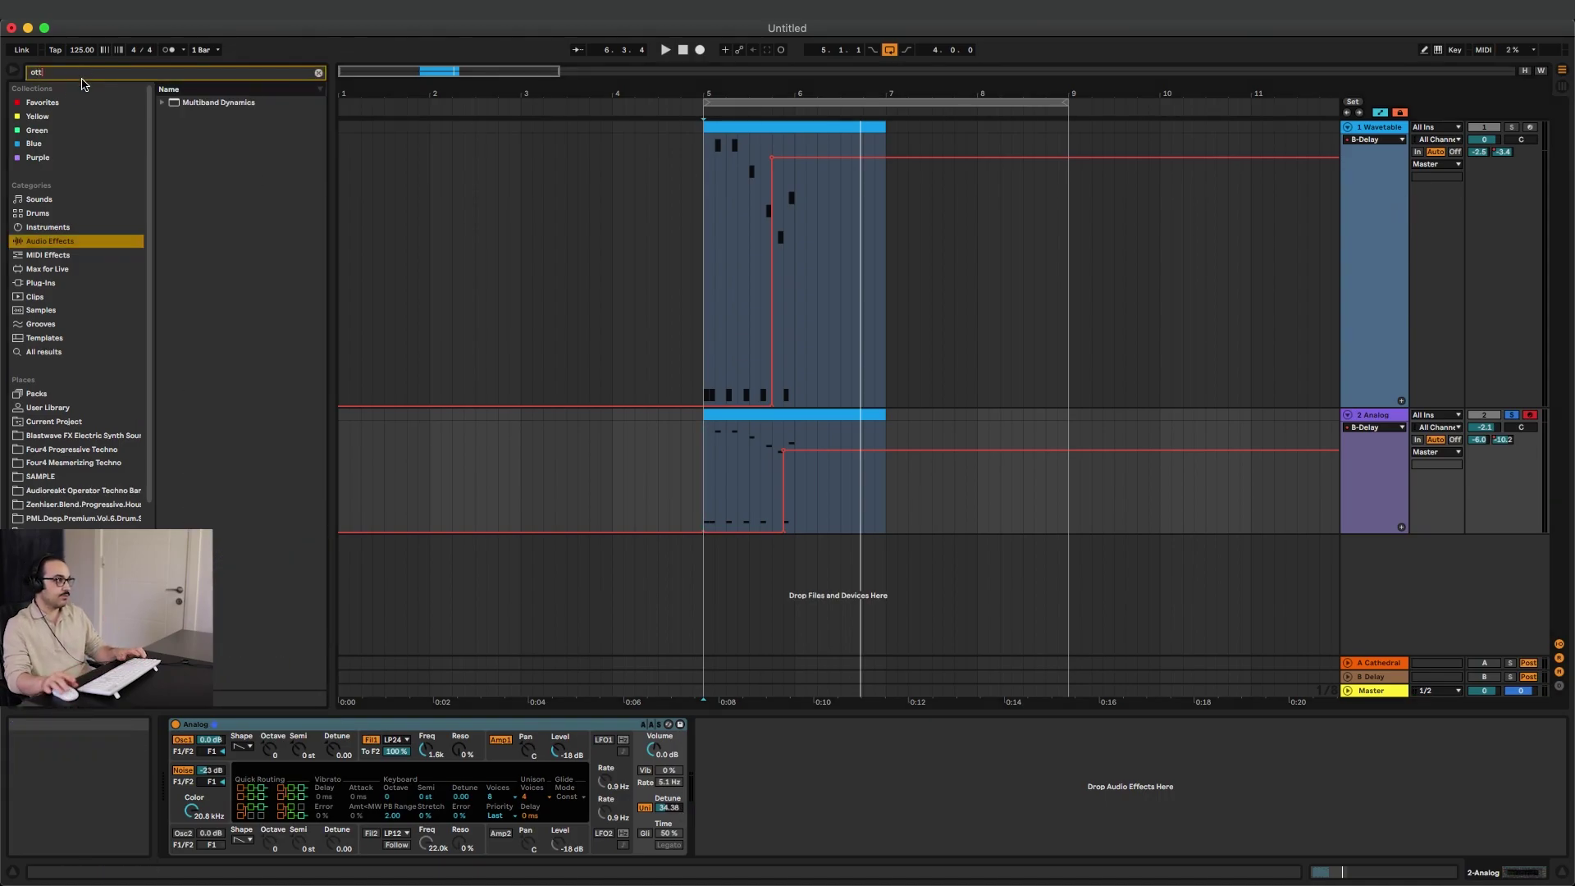
{"action": "left_click", "coordinate": [162, 104]}
{"action": "left_click_drag", "start_coordinate": [206, 115], "coordinate": [820, 779]}
{"action": "left_click_drag", "start_coordinate": [1026, 835], "coordinate": [1027, 857]}
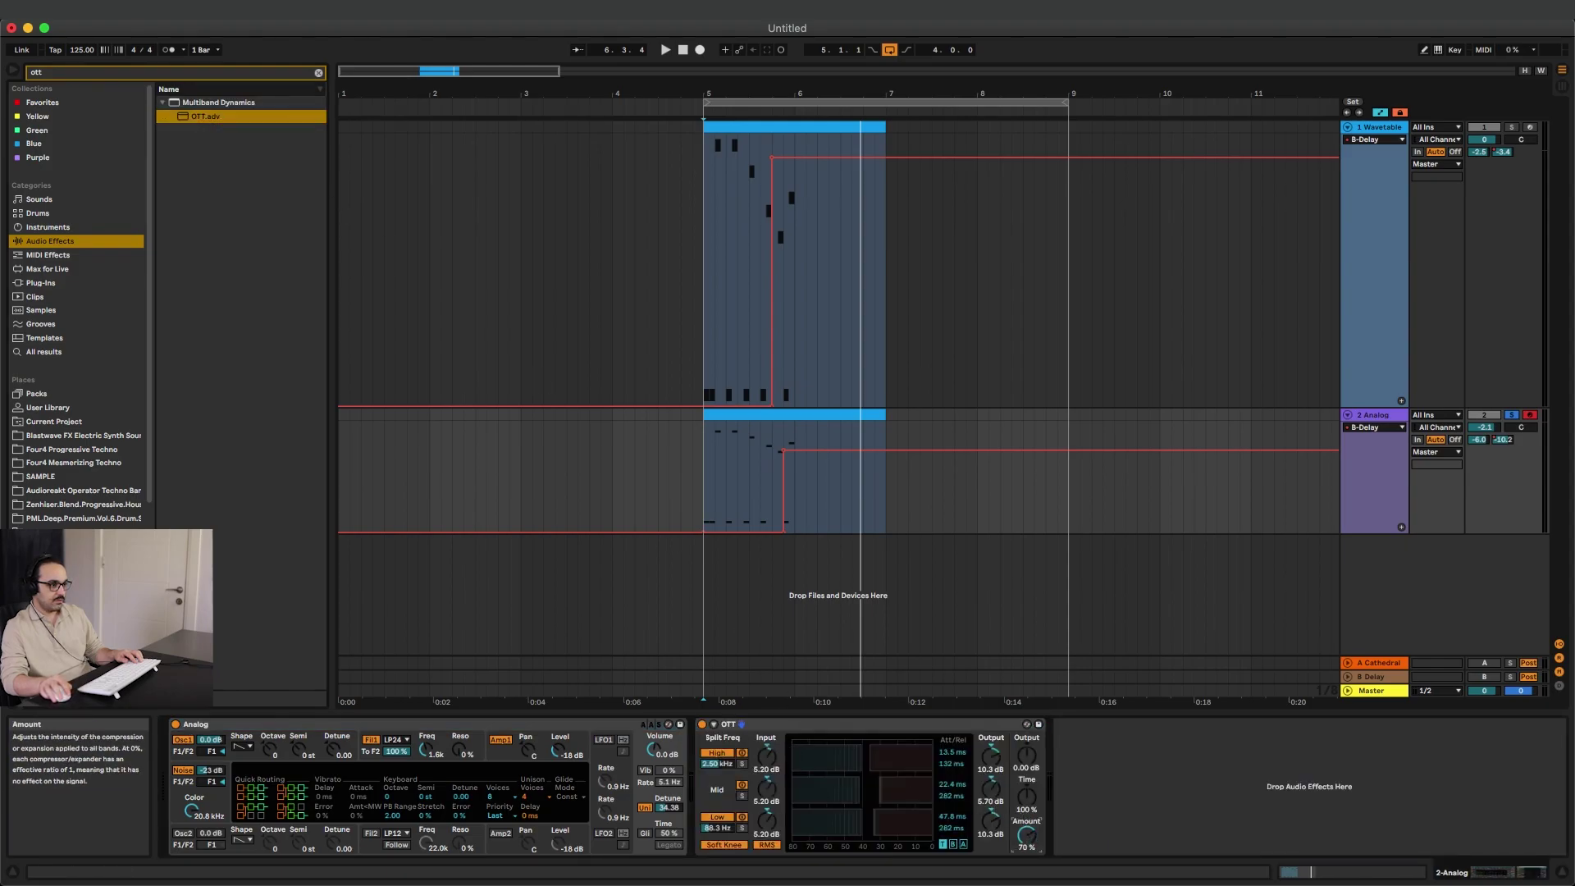
{"action": "key", "text": "space"}
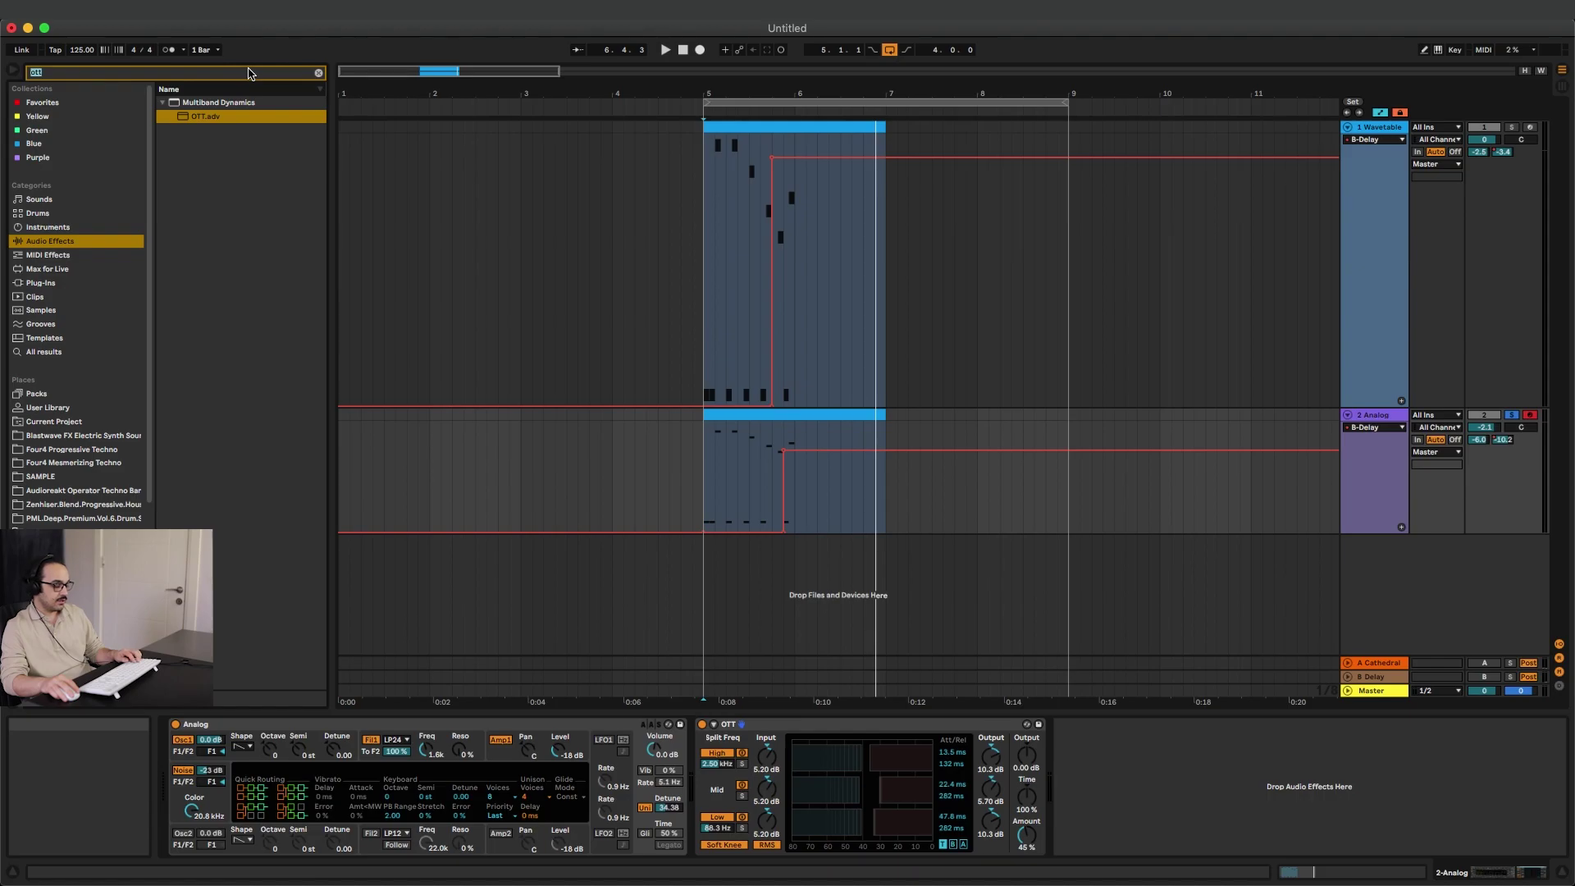
Add an EQ Eight after OTT on the Analog track and low-cut the sound at 138 Hz by ear.
{"action": "type", "text": "eq"}
{"action": "double_click", "coordinate": [189, 131]}
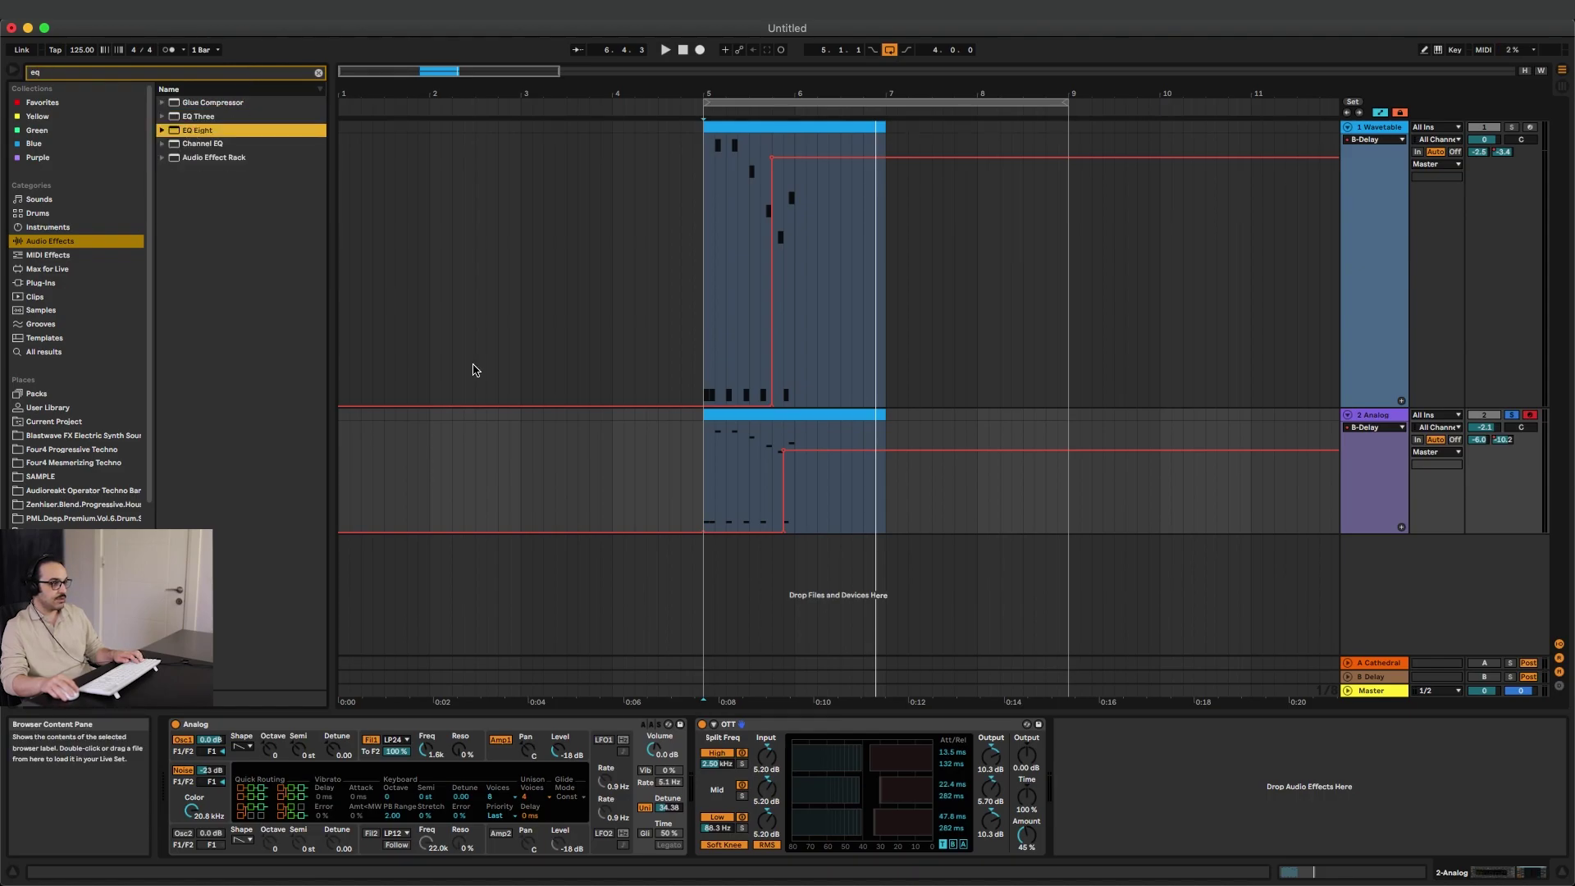
{"action": "left_click", "coordinate": [1107, 836]}
{"action": "left_click", "coordinate": [1108, 761]}
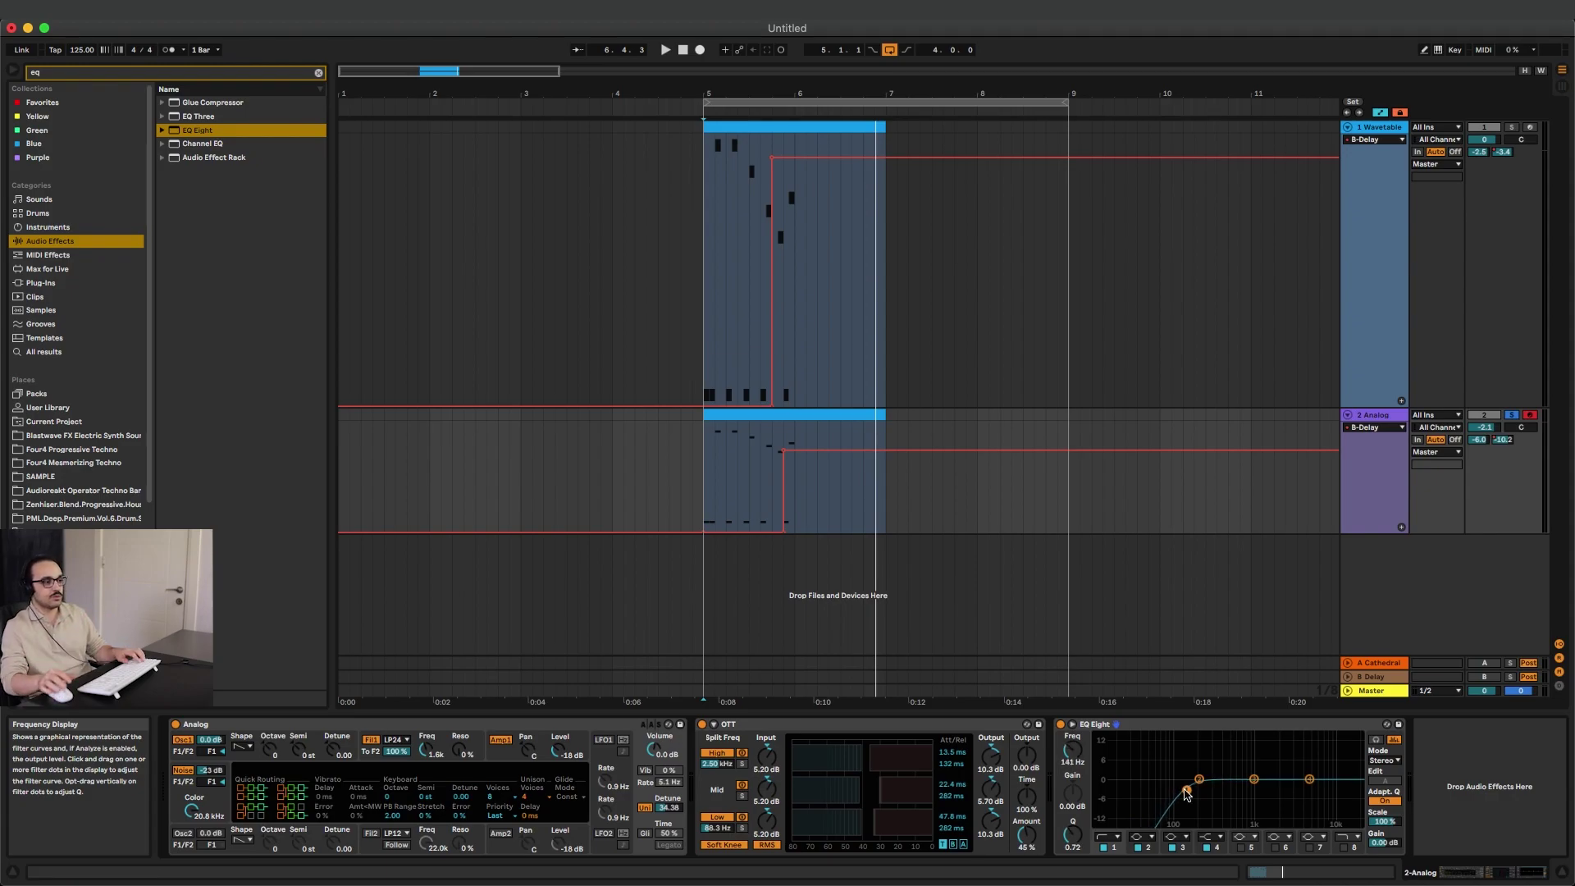
{"action": "key", "text": "space"}
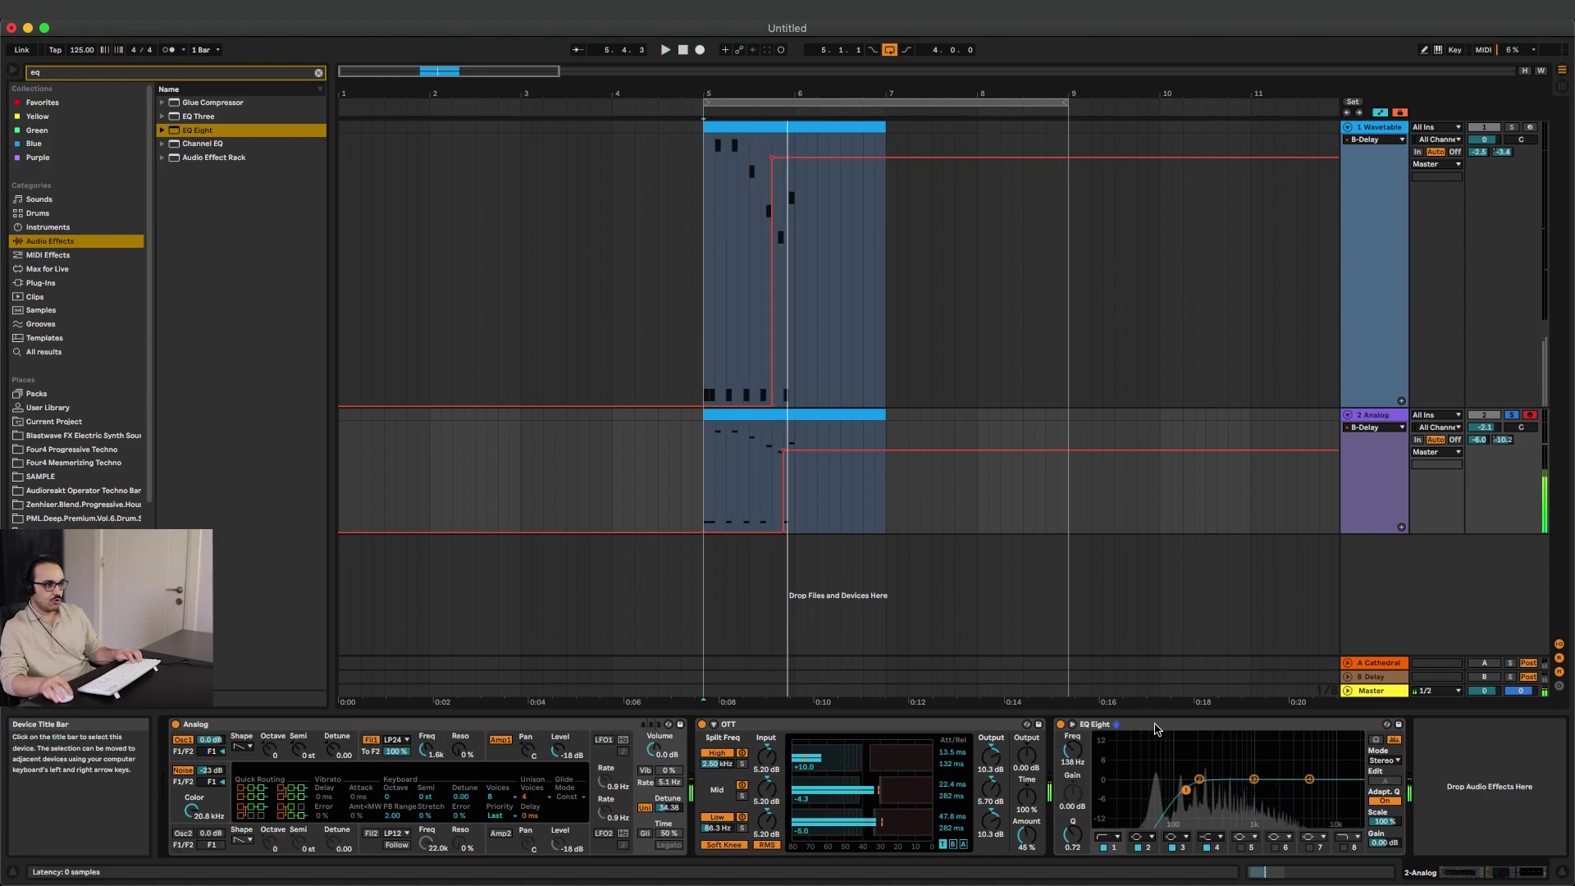
Copy the Analog track's EQ Eight to the end of the Wavetable device chain and play Wavetable soloed.
{"action": "key", "text": "space"}
{"action": "key", "text": "space"}
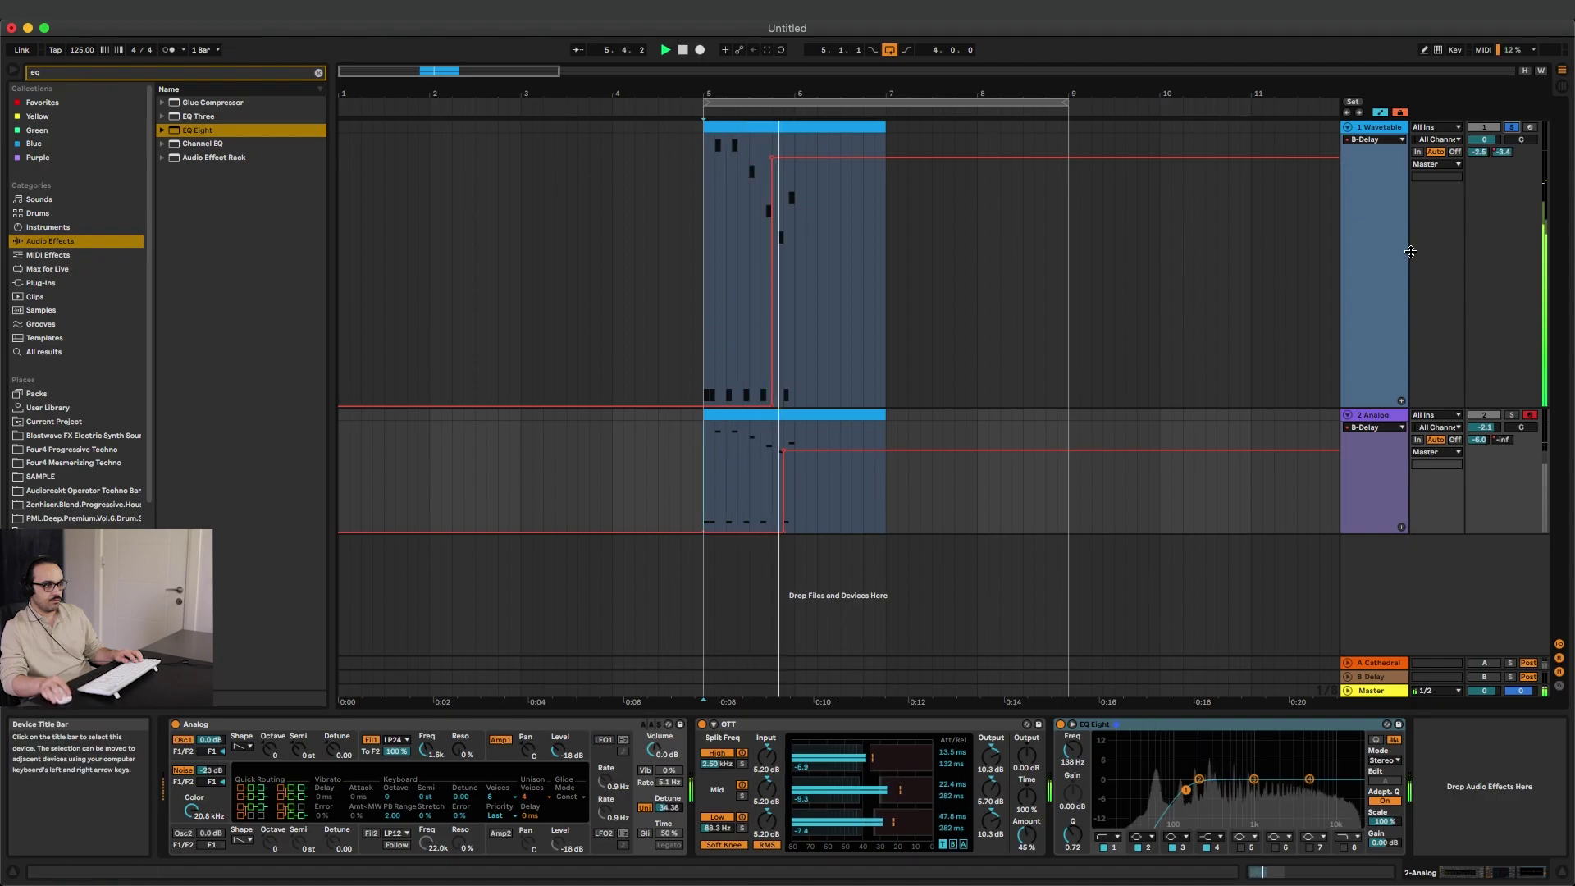
{"action": "left_click_drag", "start_coordinate": [1165, 724], "coordinate": [1360, 310]}
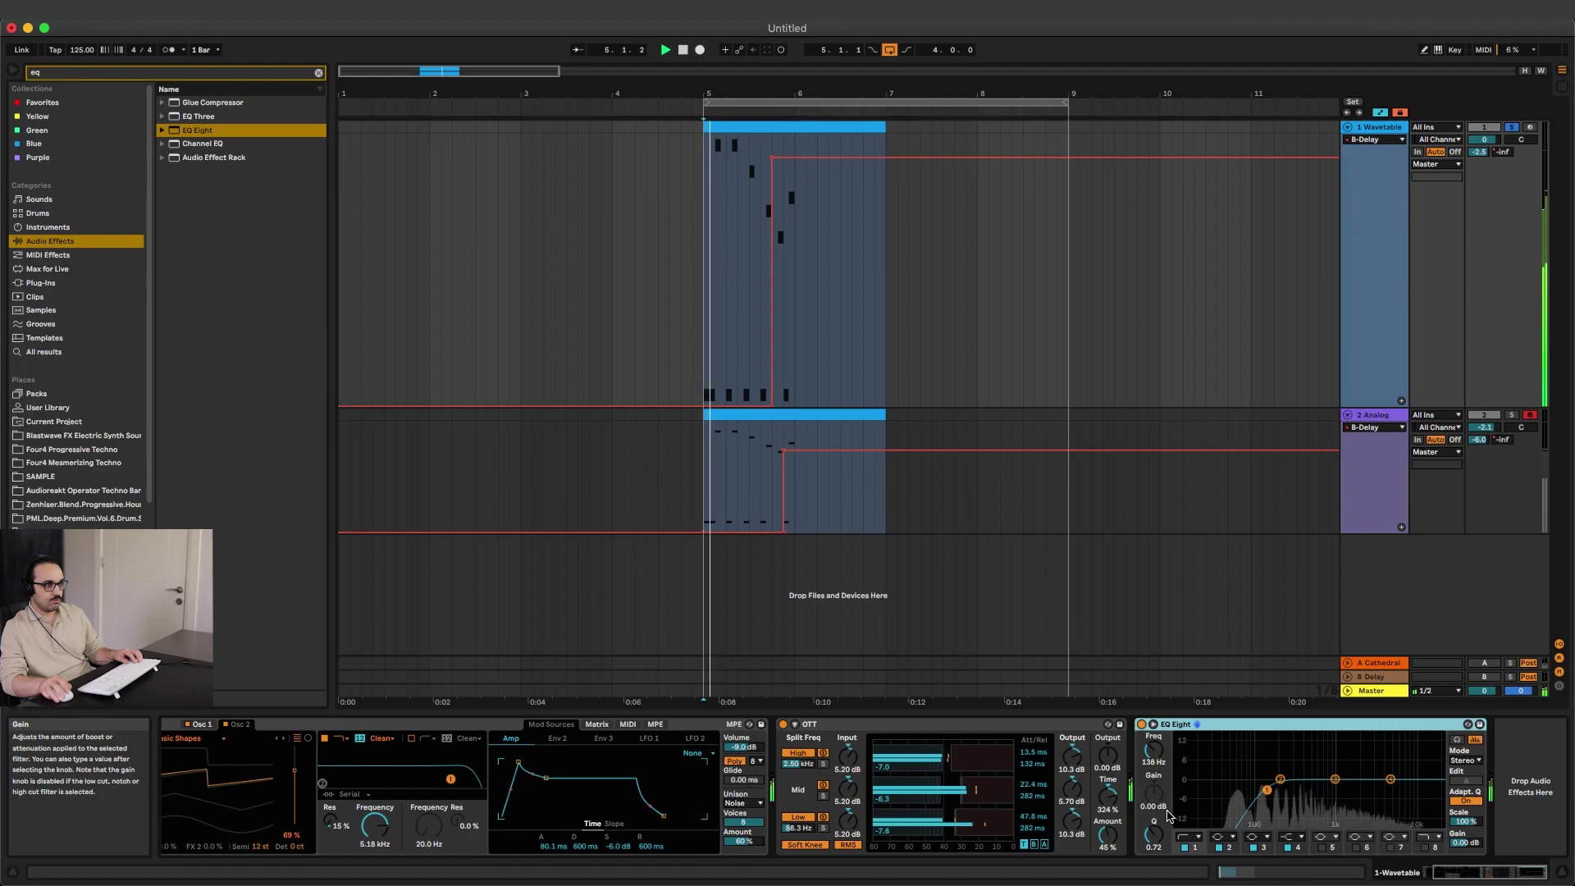
Reactivate the Cathedral and Delay return tracks, and play Analog from bar 5, first soloed alone and also together with Wavetable.
{"action": "left_click", "coordinate": [1514, 418]}
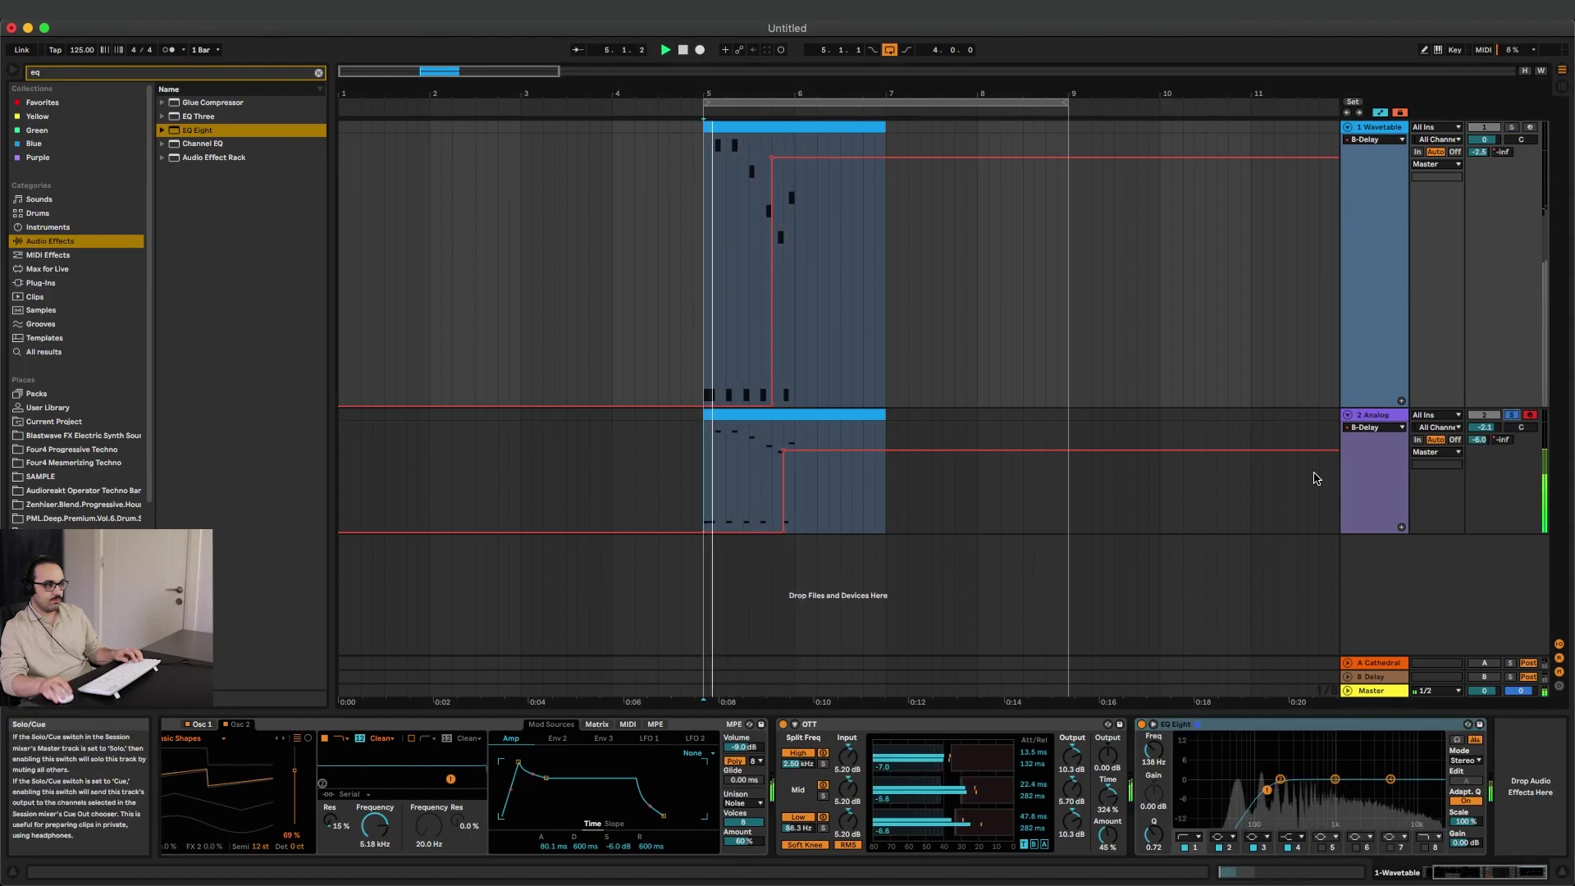
{"action": "left_click", "coordinate": [1216, 500]}
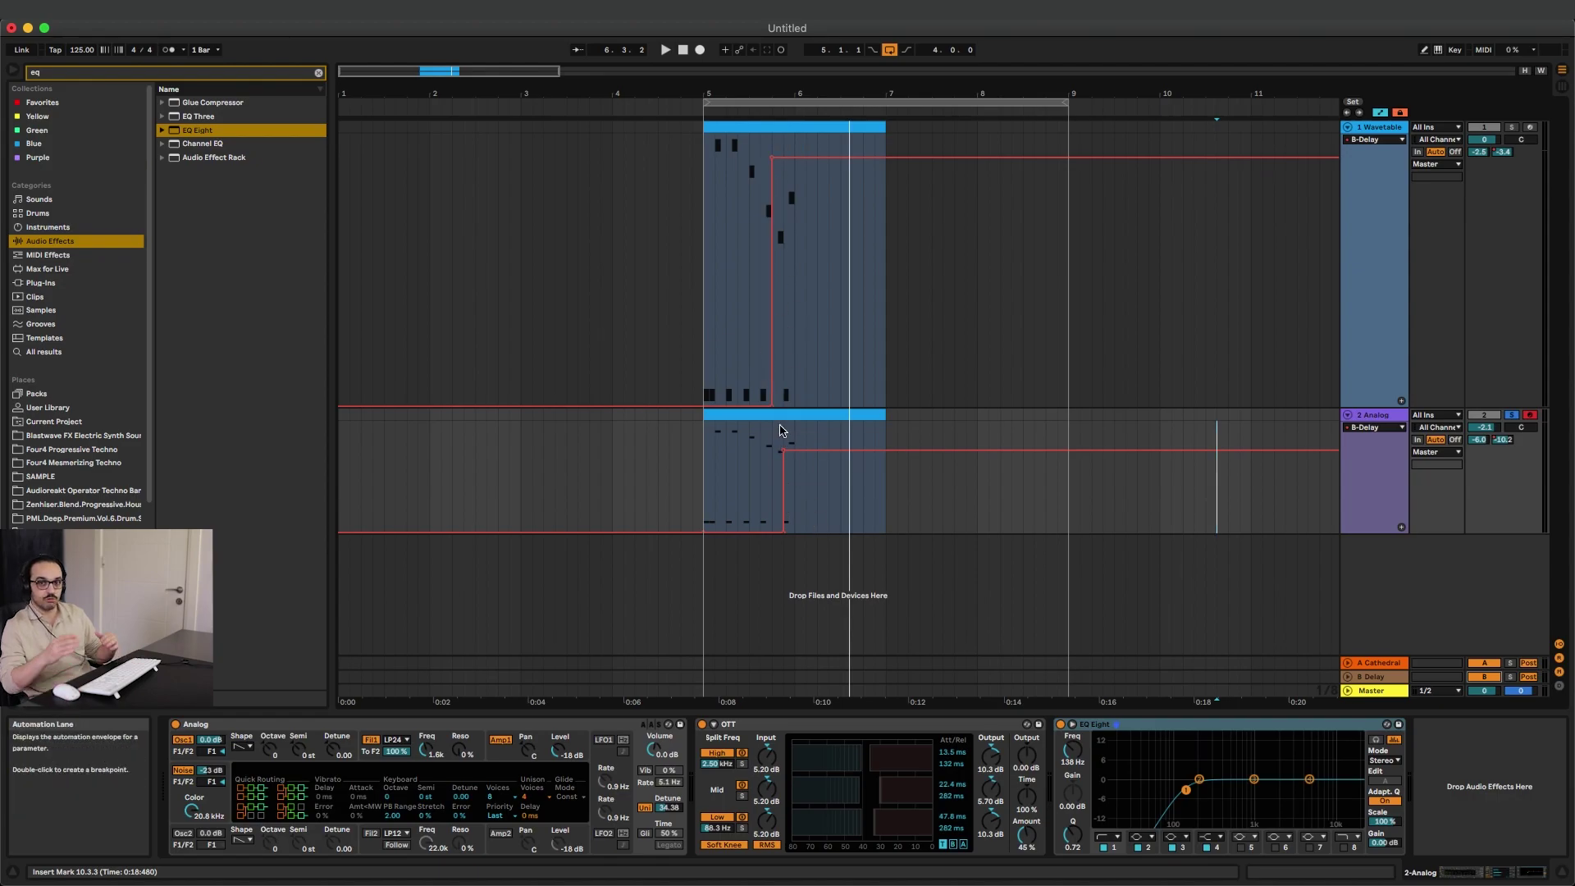
{"action": "left_click", "coordinate": [699, 469]}
{"action": "key", "text": "space"}
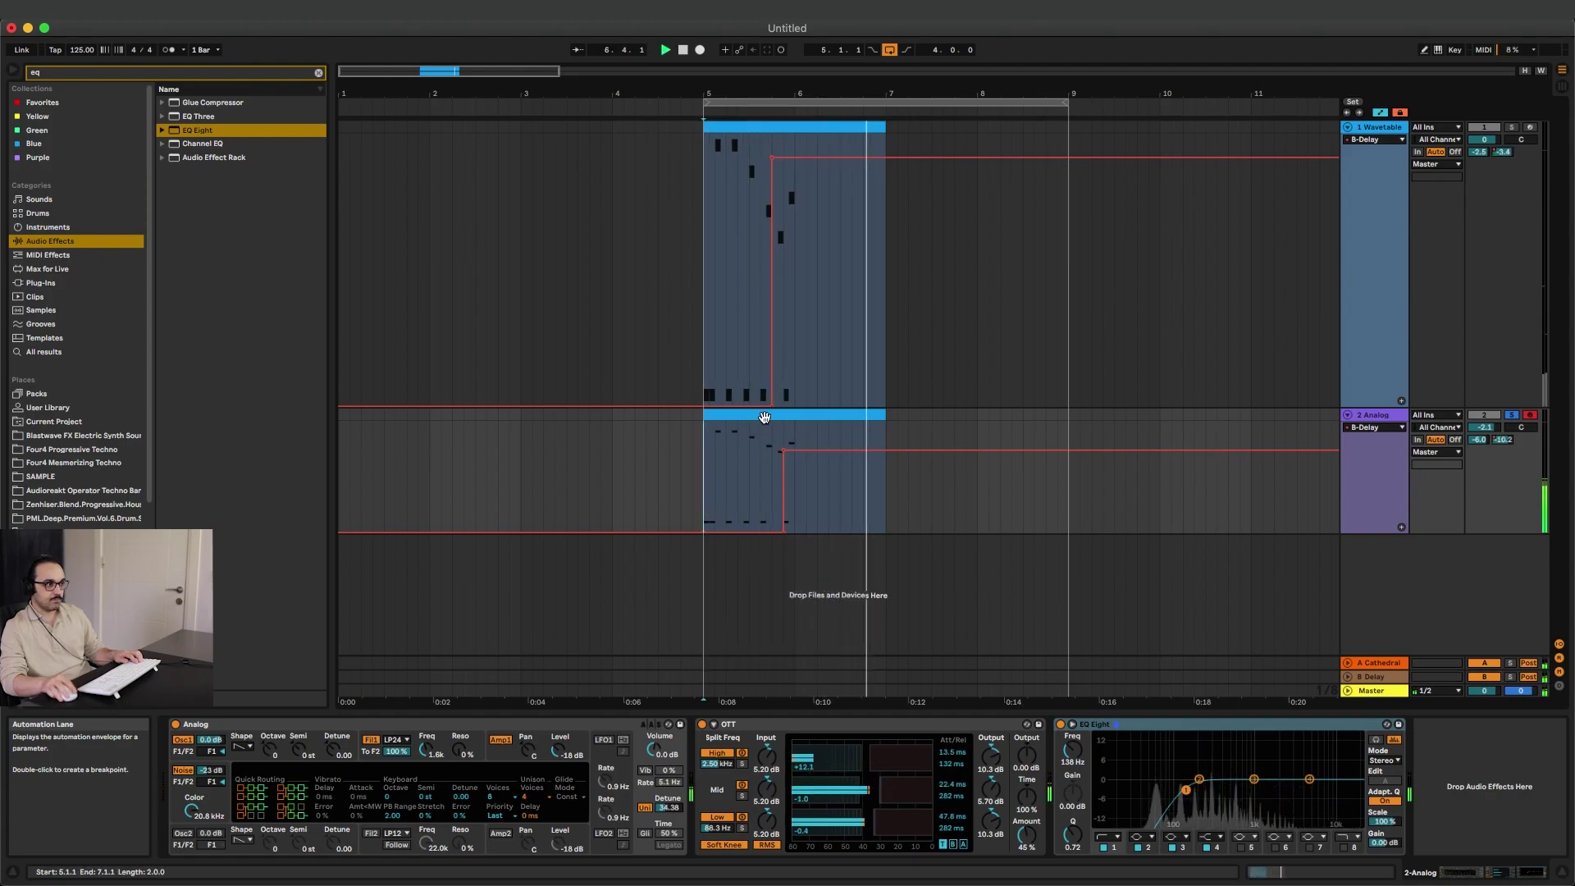
{"action": "key", "text": "space"}
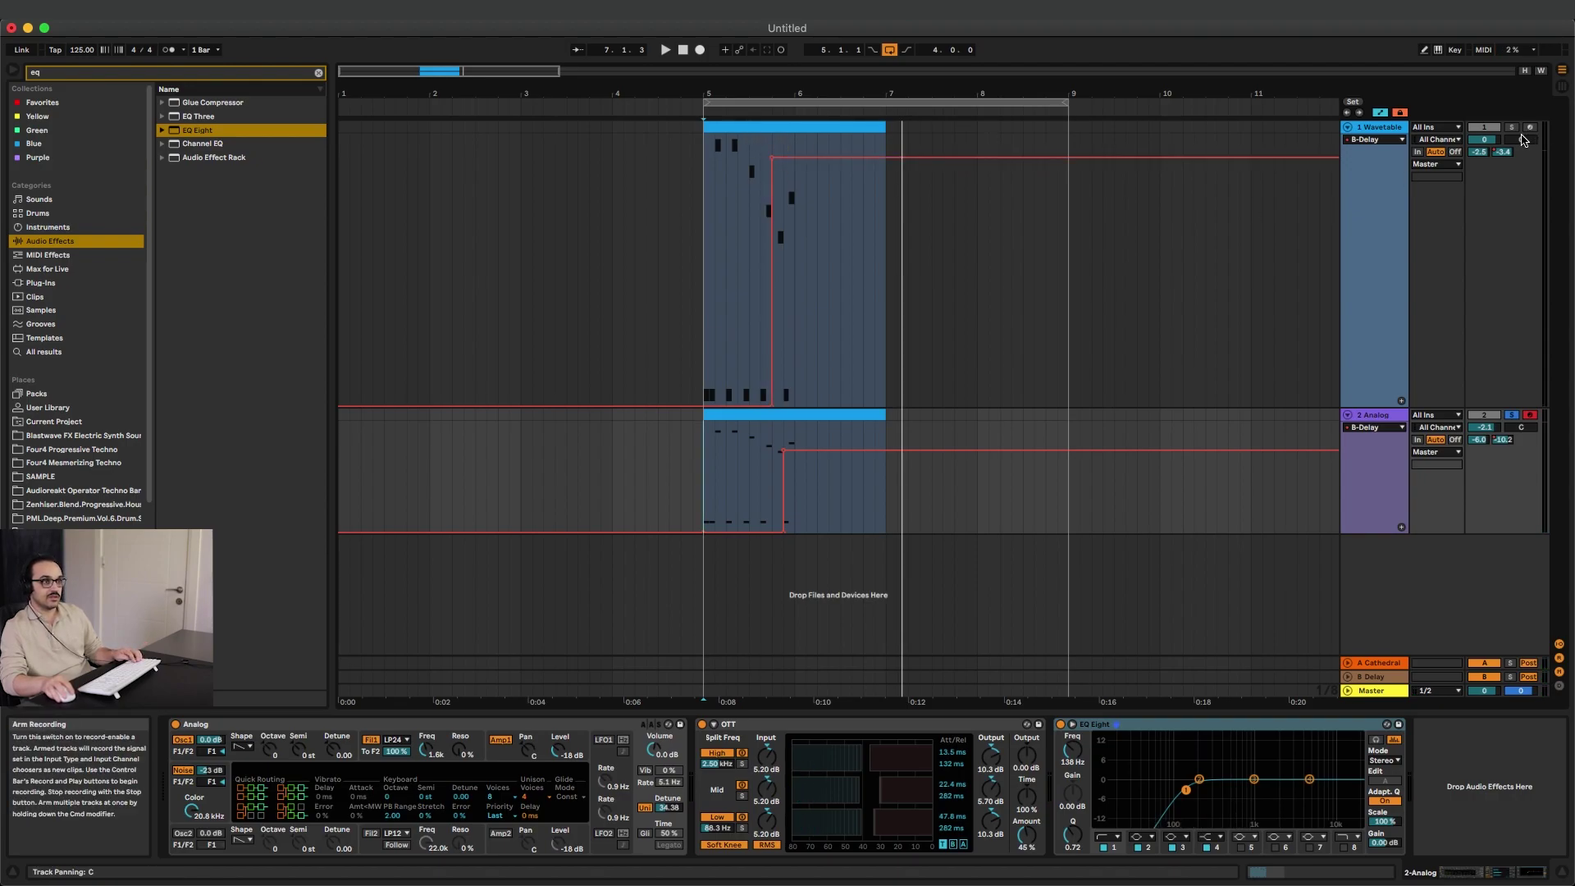
{"action": "key", "text": "space"}
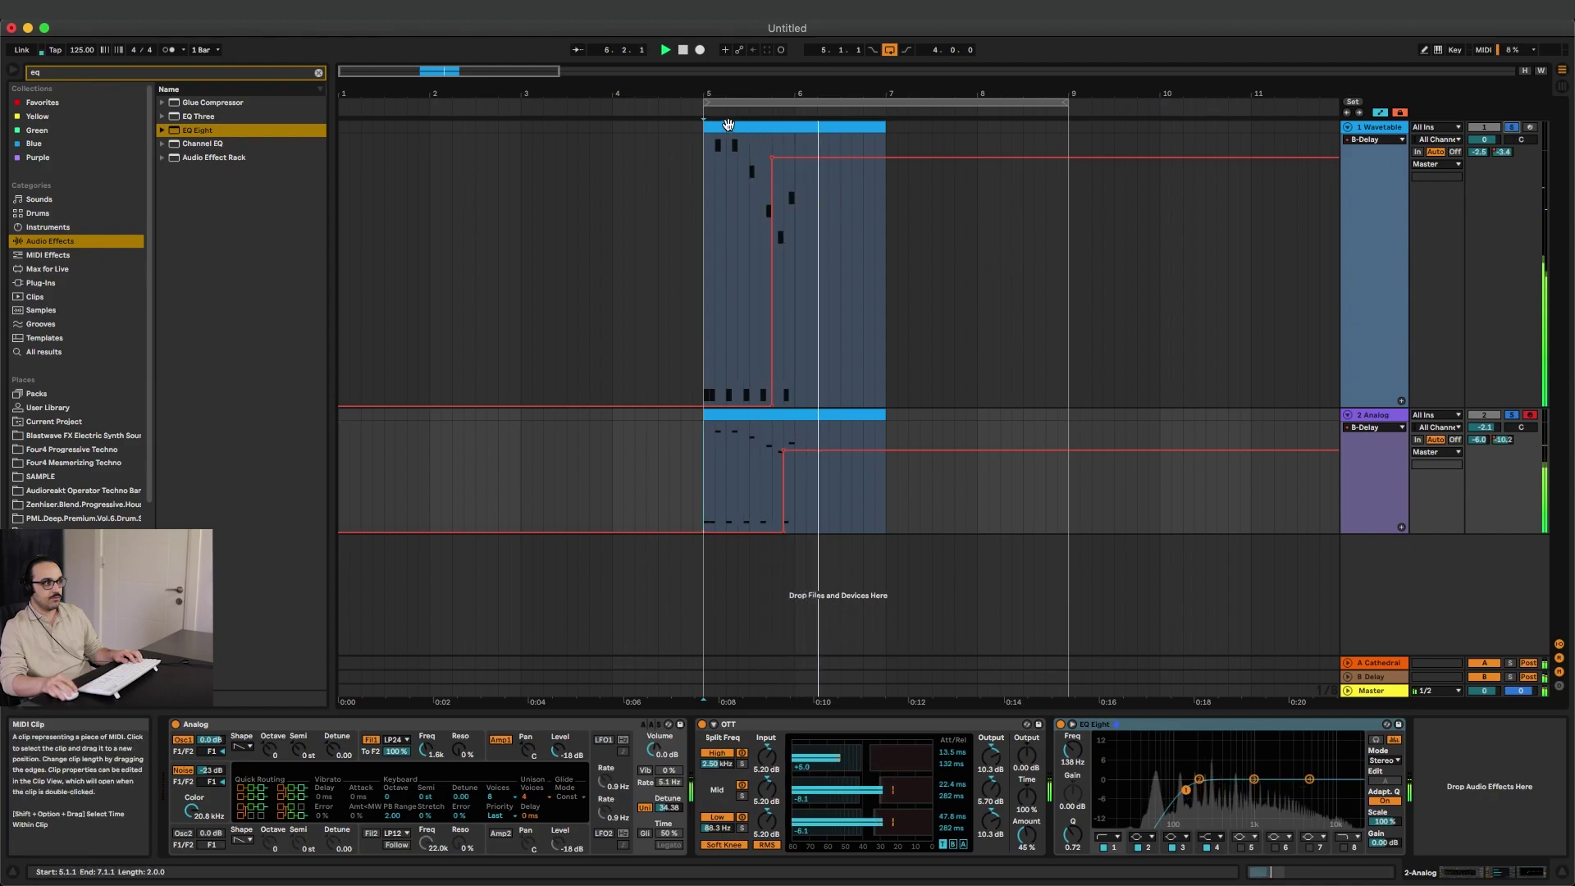
Transpose the upper melody notes in the Wavetable clip up one octave to B2–F#3, comparing both octaves in playback.
{"action": "left_click_drag", "start_coordinate": [1163, 720], "coordinate": [504, 495]}
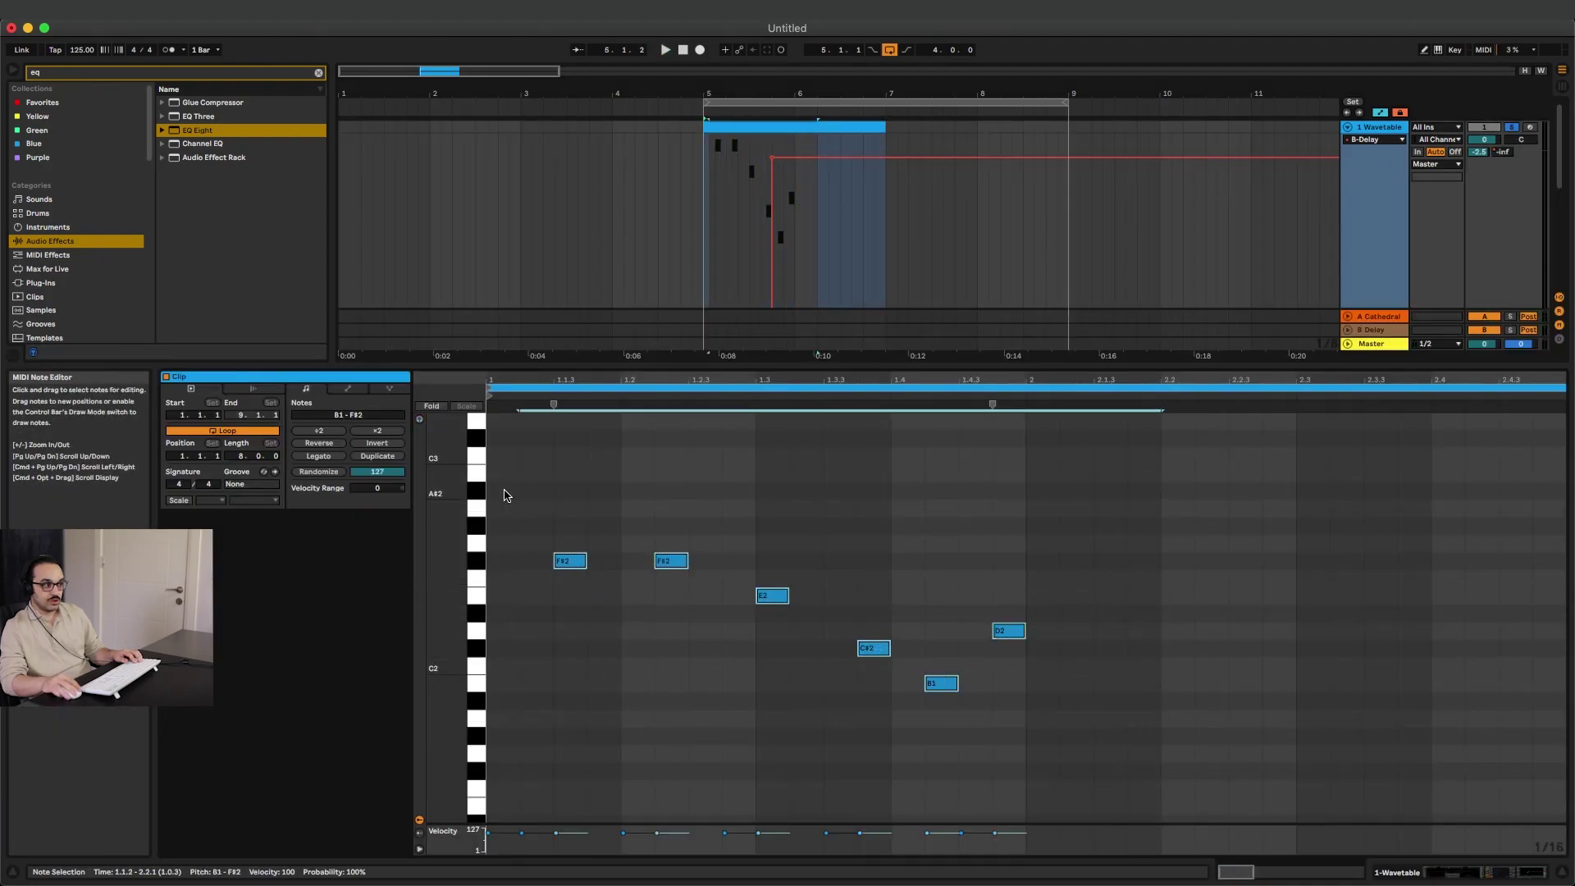
{"action": "key", "text": "shift+Up"}
{"action": "key", "text": "space"}
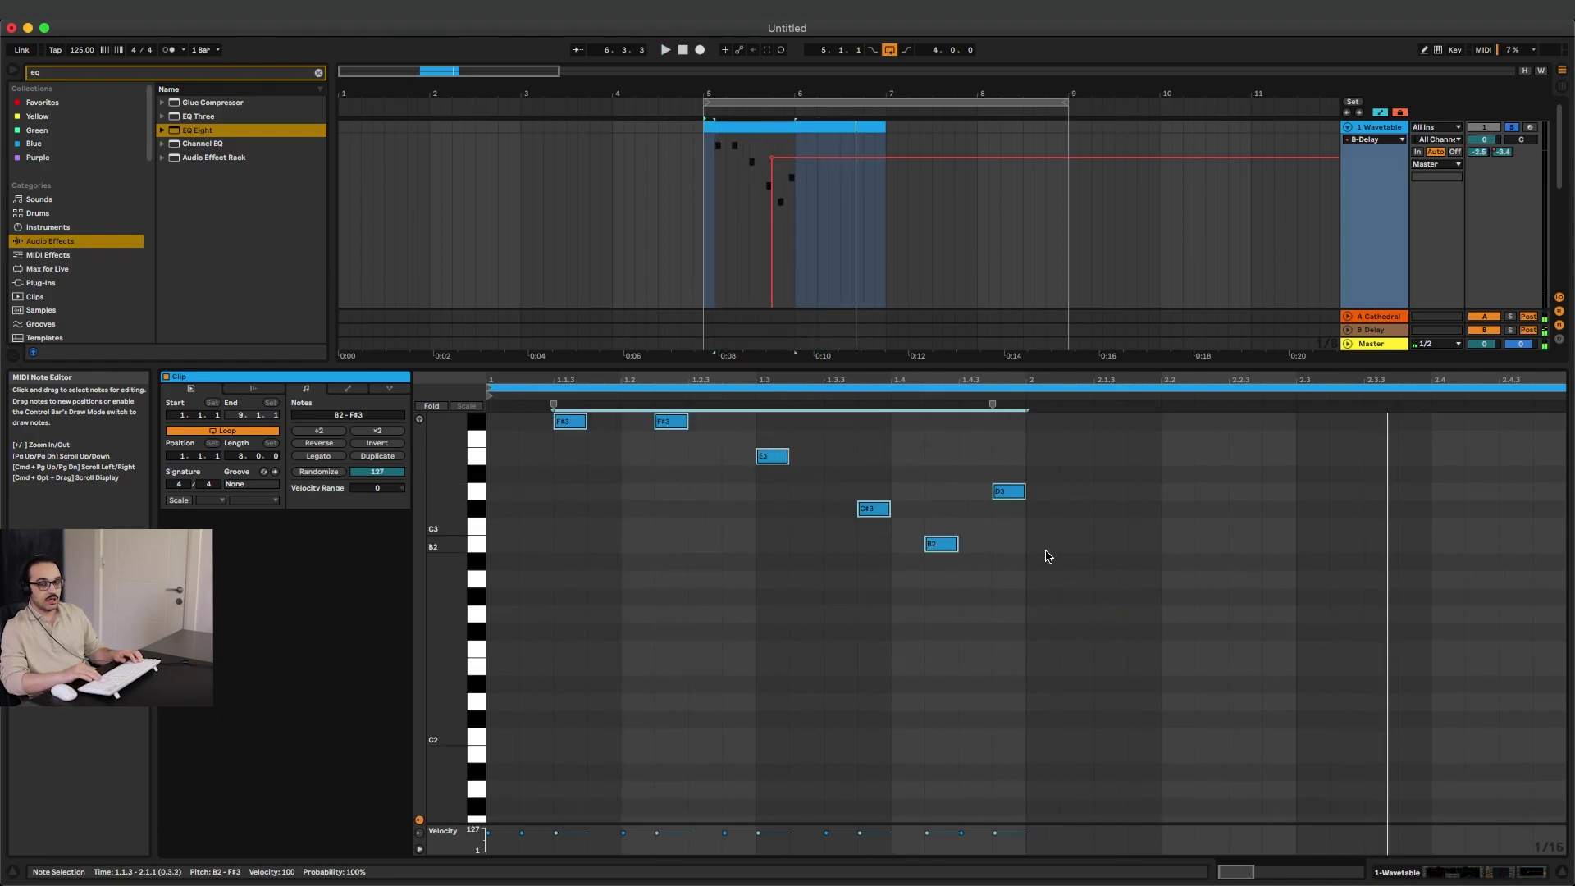
{"action": "key", "text": "shift+Down"}
{"action": "key", "text": "space"}
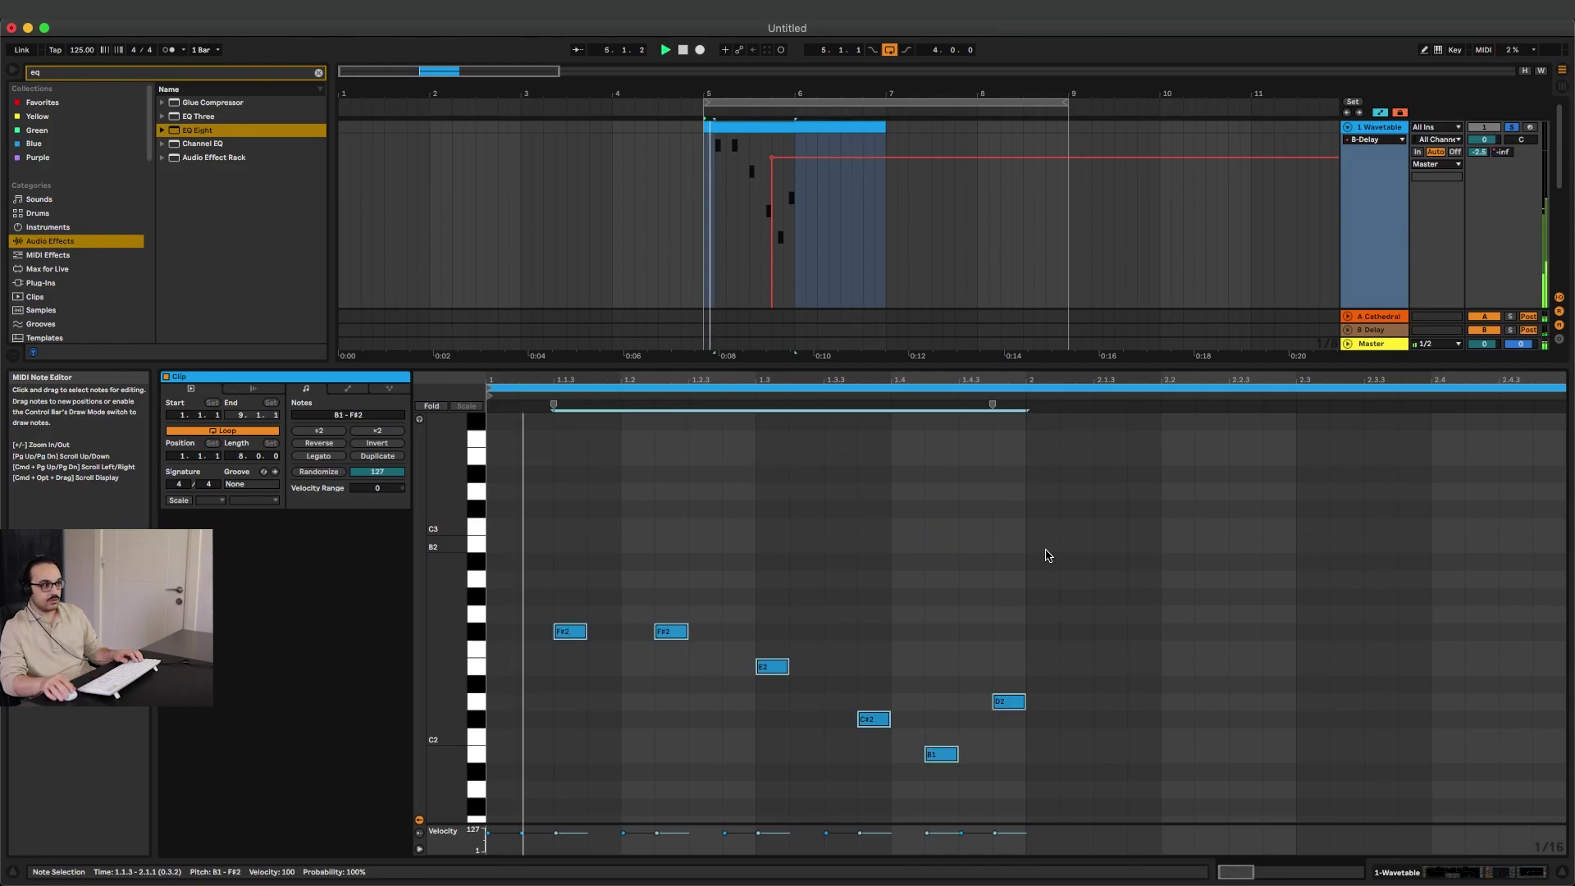
{"action": "key", "text": "shift+Up"}
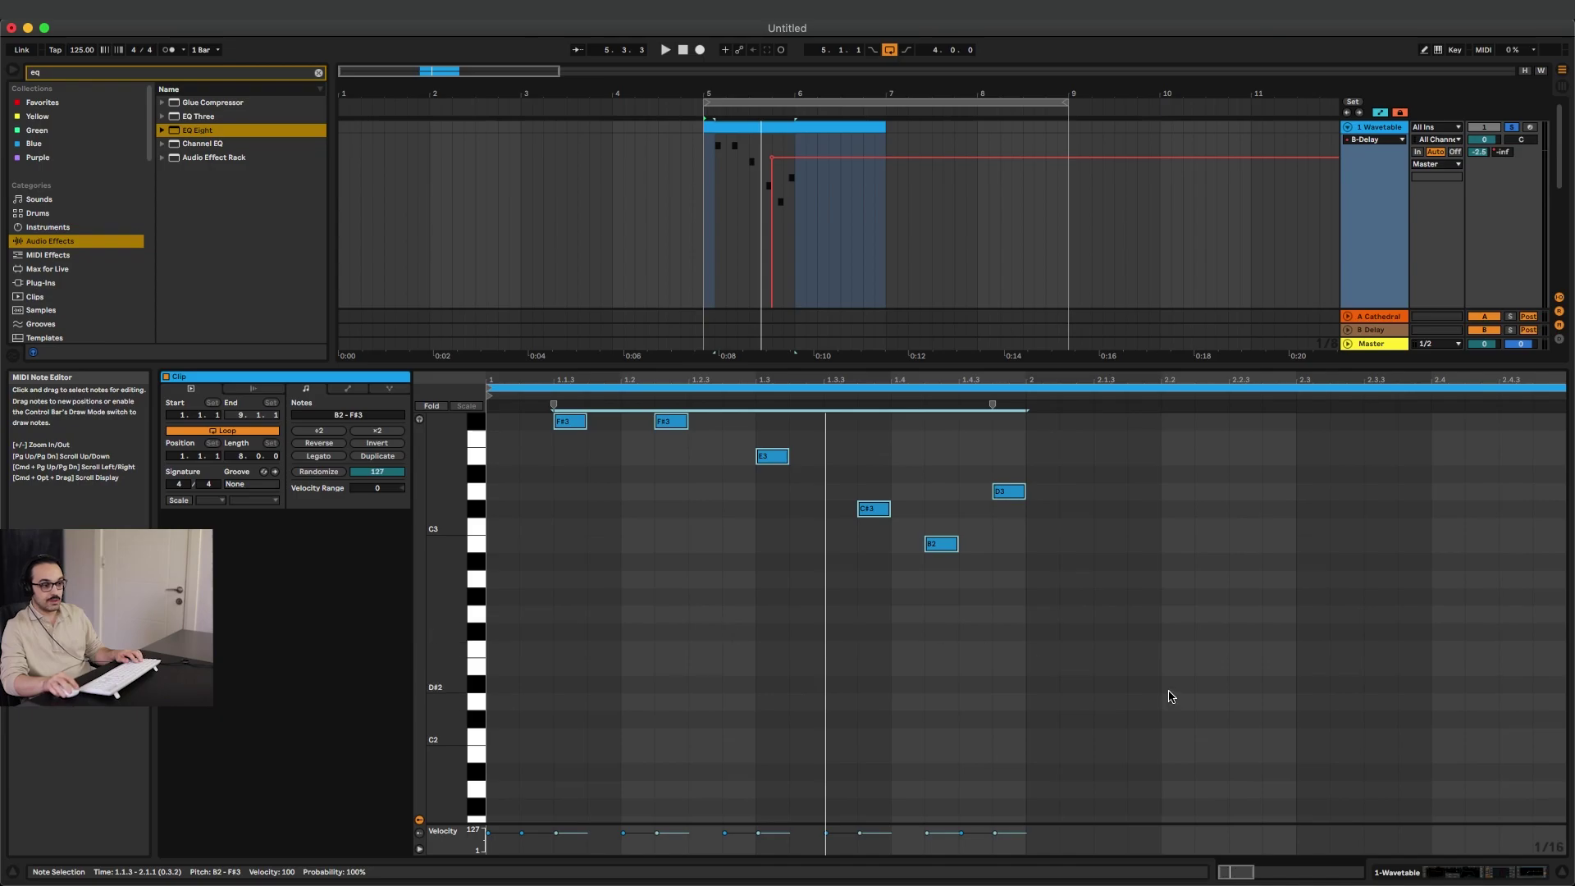
{"action": "key", "text": "shift+Tab"}
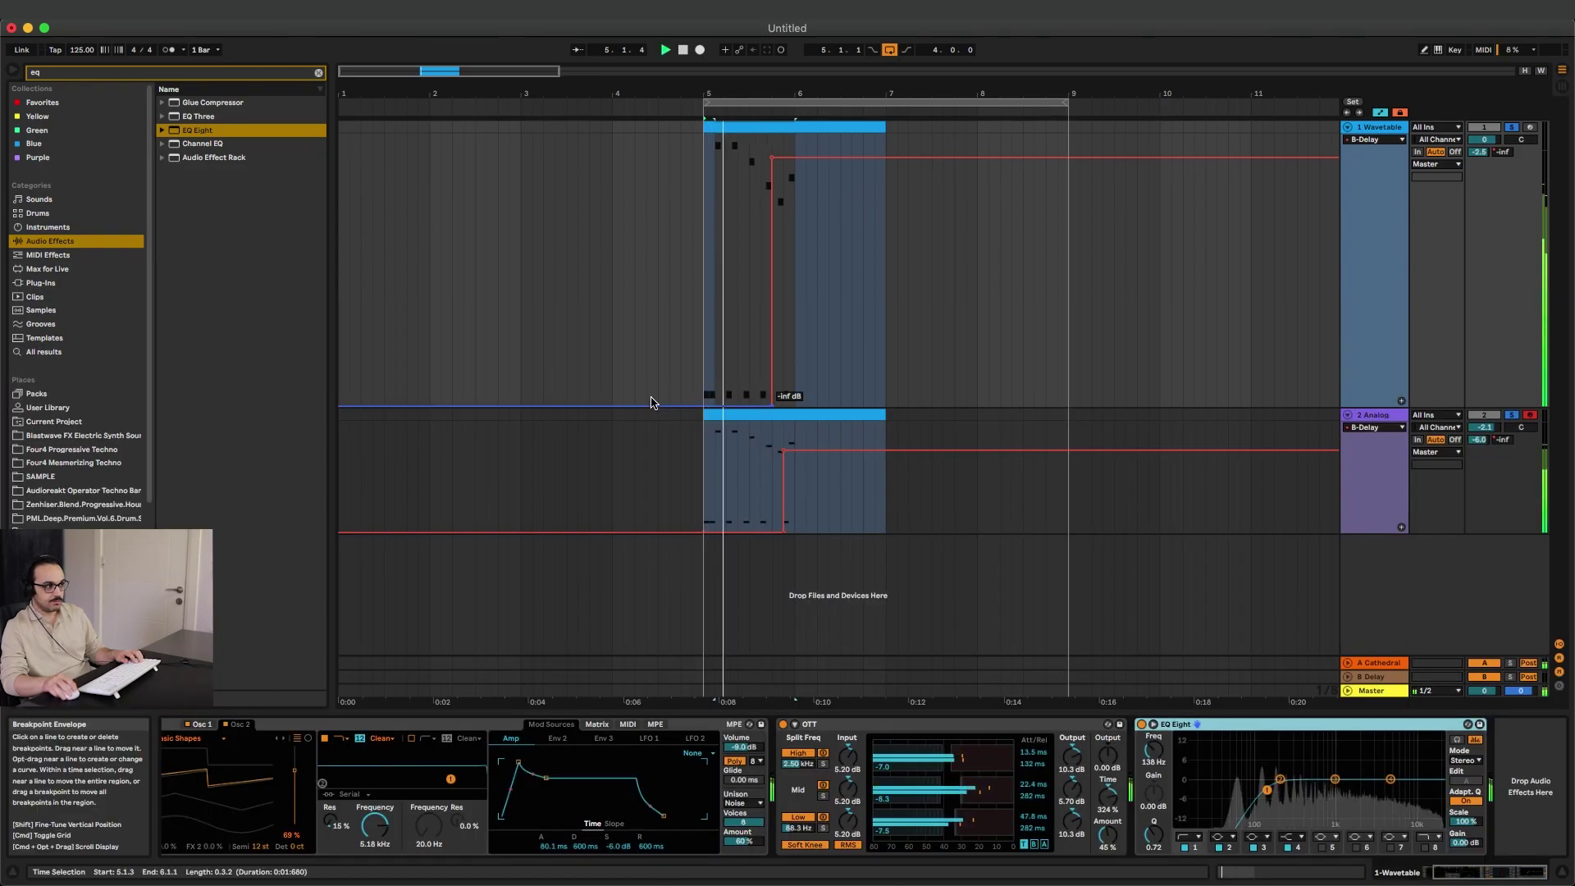